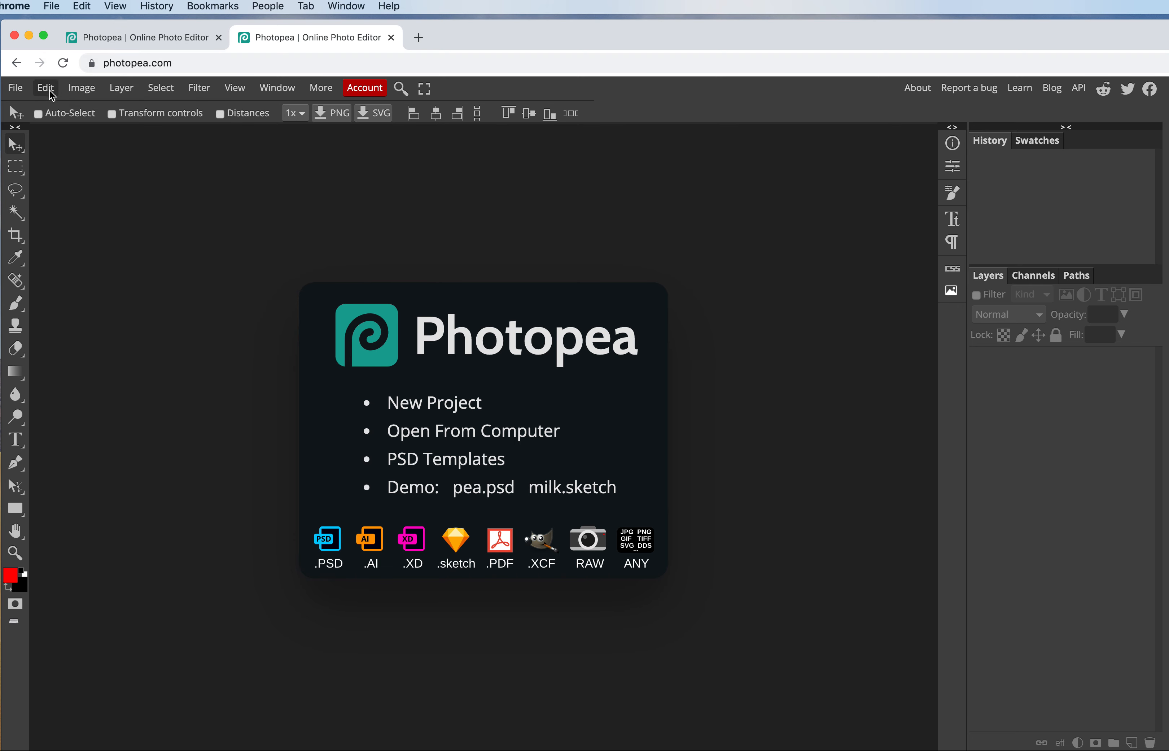
{"action": "left_click", "coordinate": [15, 89]}
{"action": "mouse_move", "coordinate": [81, 88]}
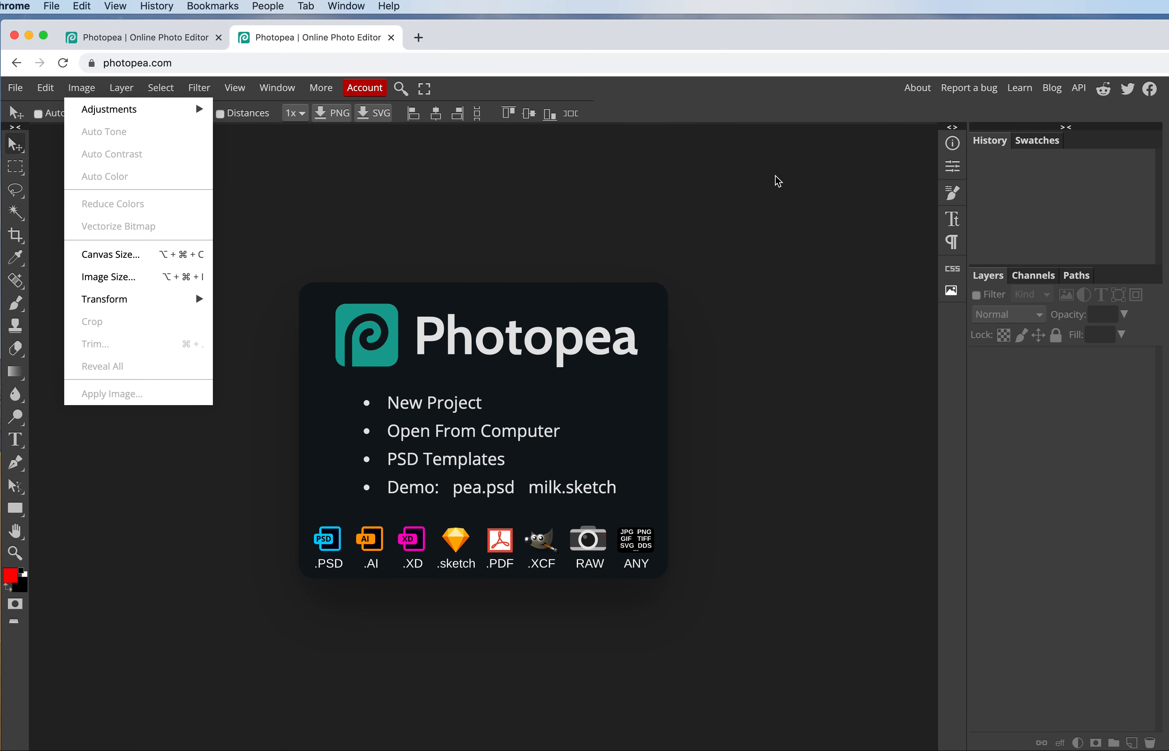
{"action": "left_click", "coordinate": [776, 186]}
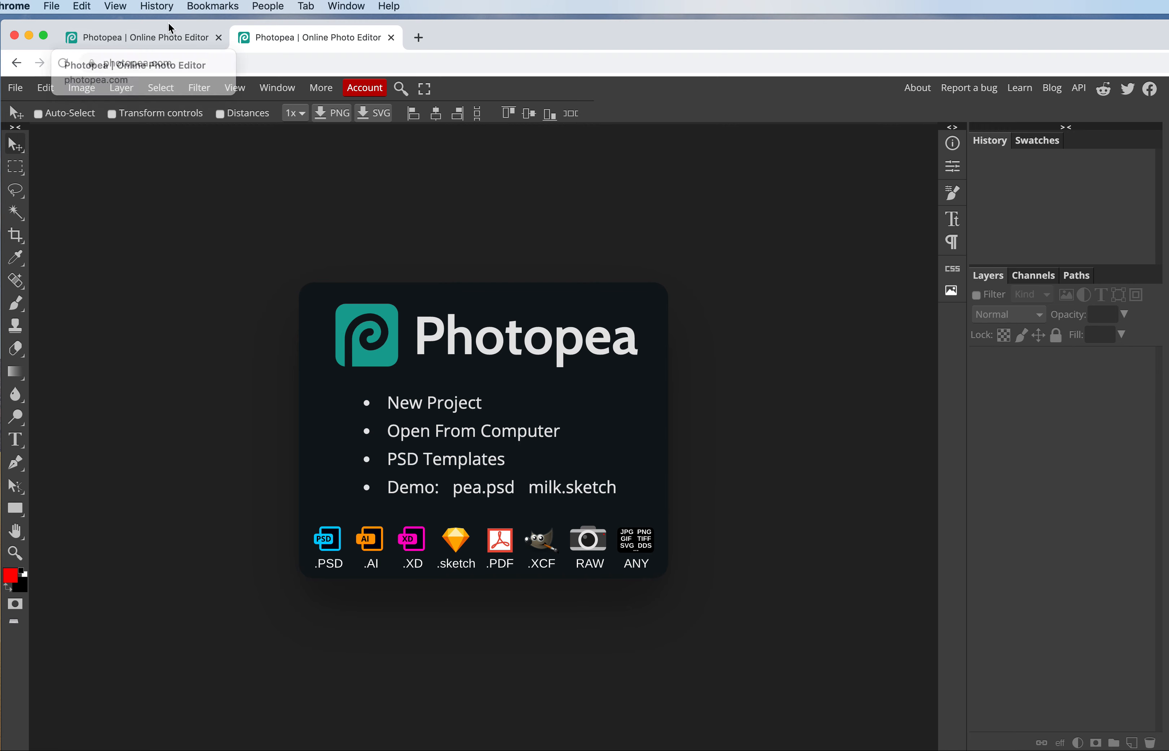
{"action": "left_click", "coordinate": [282, 92]}
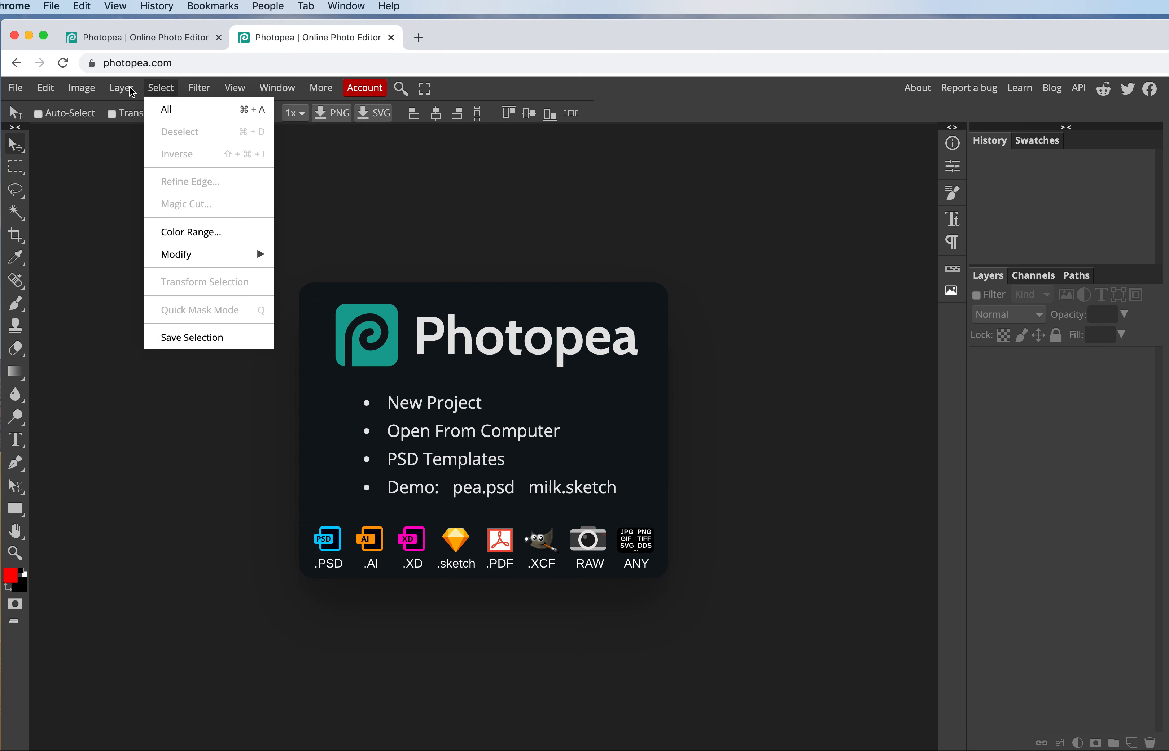
{"action": "mouse_move", "coordinate": [78, 93]}
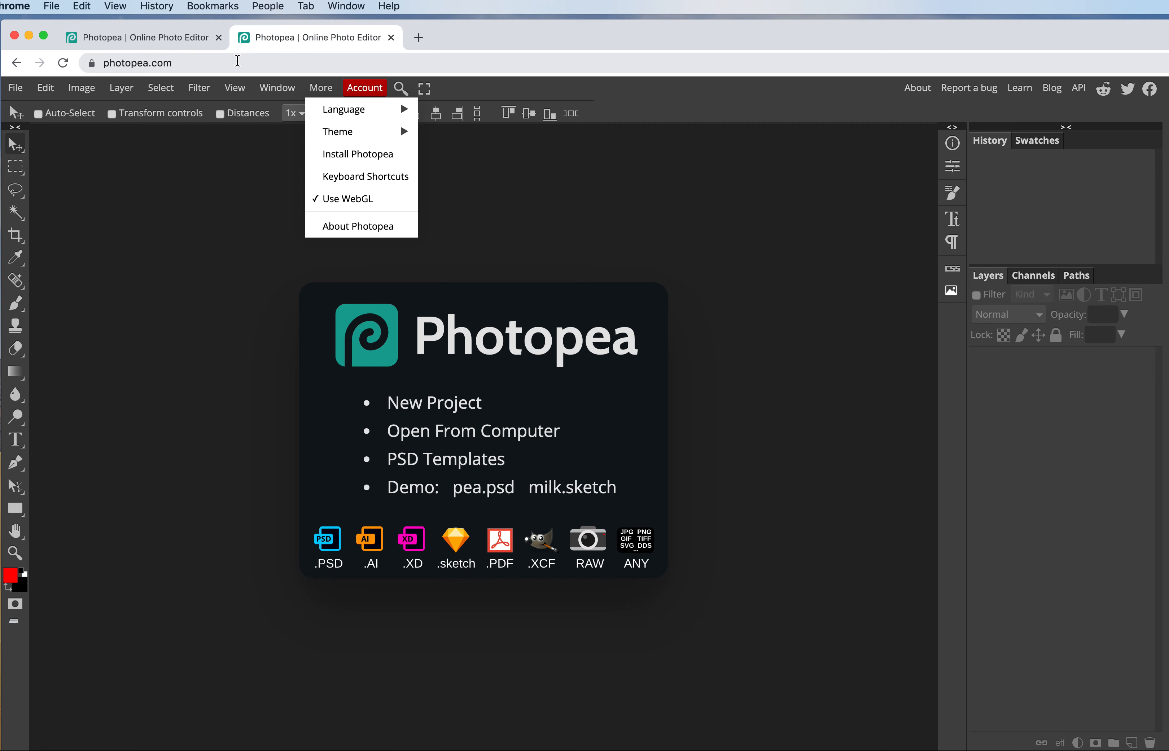
Open the Pexels JPEG portrait whose file name ends in 2739792 from the Desktop folder.
{"action": "mouse_move", "coordinate": [25, 87]}
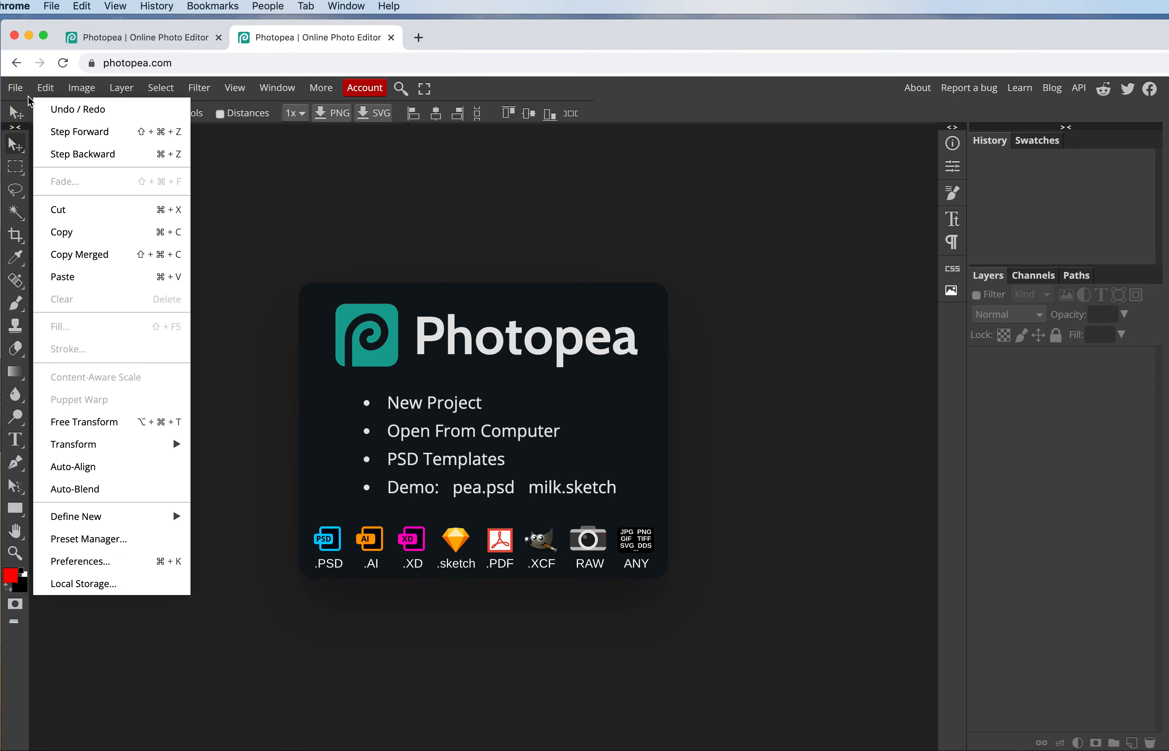
{"action": "left_click", "coordinate": [34, 133]}
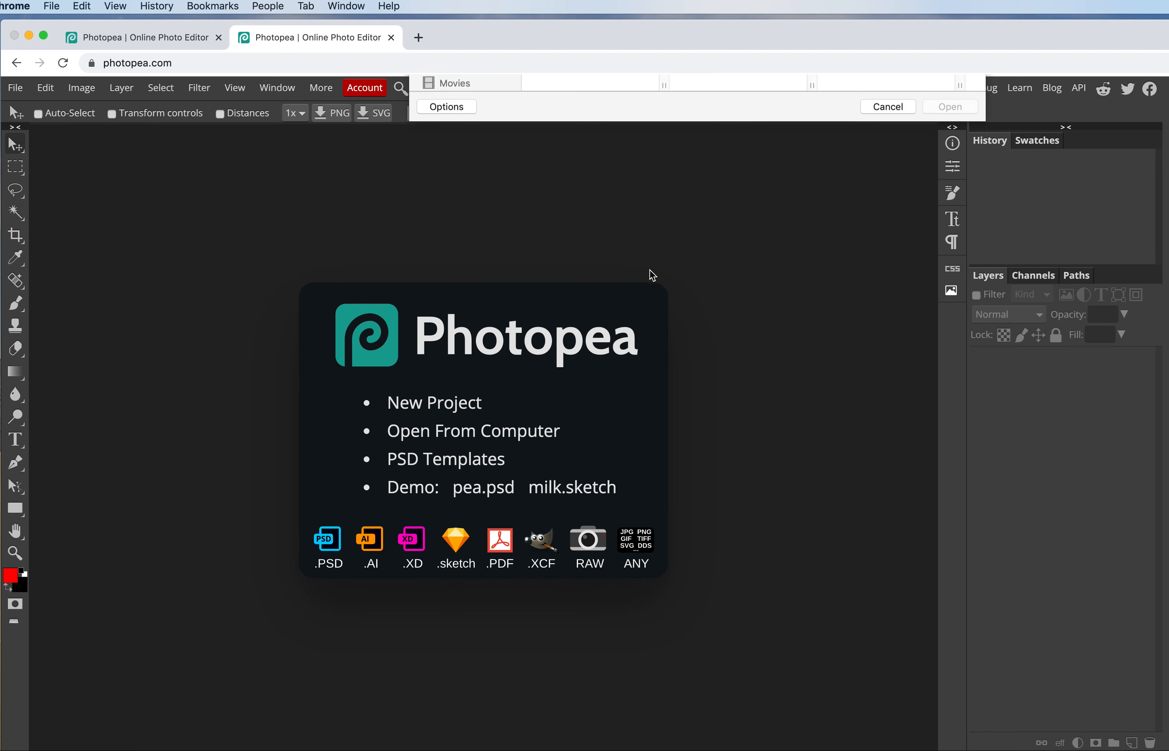
{"action": "left_click", "coordinate": [458, 169]}
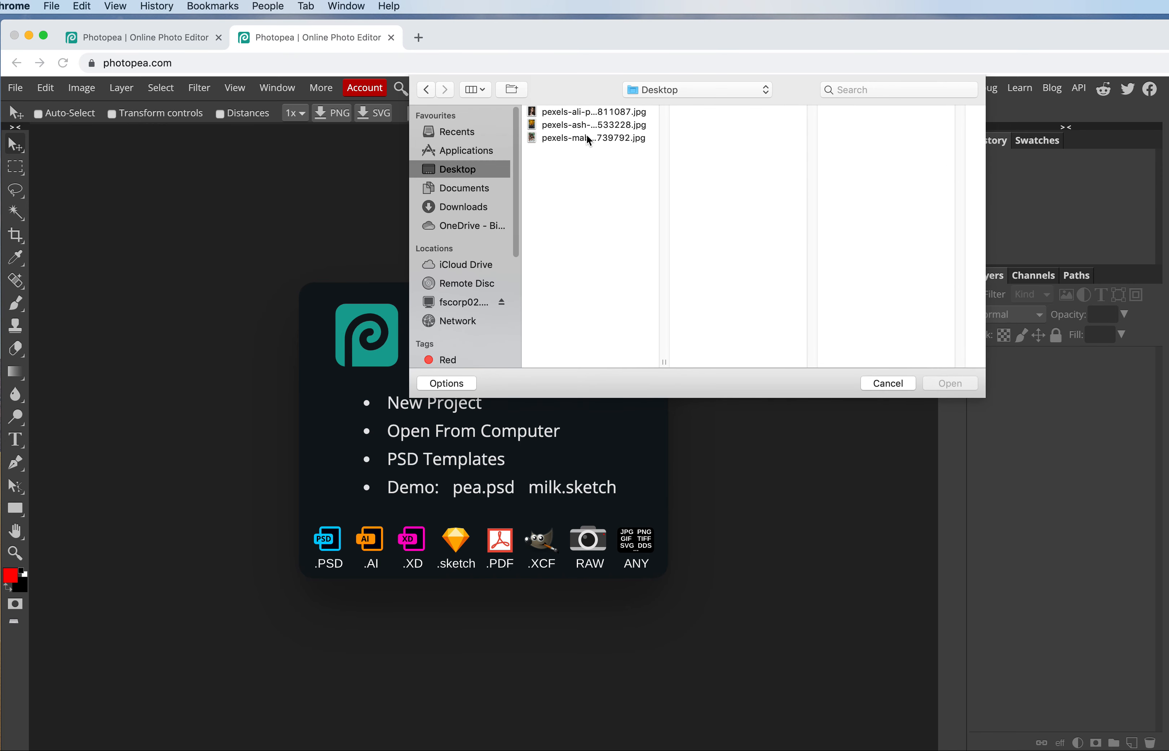
{"action": "left_click", "coordinate": [567, 113]}
{"action": "left_click", "coordinate": [561, 125]}
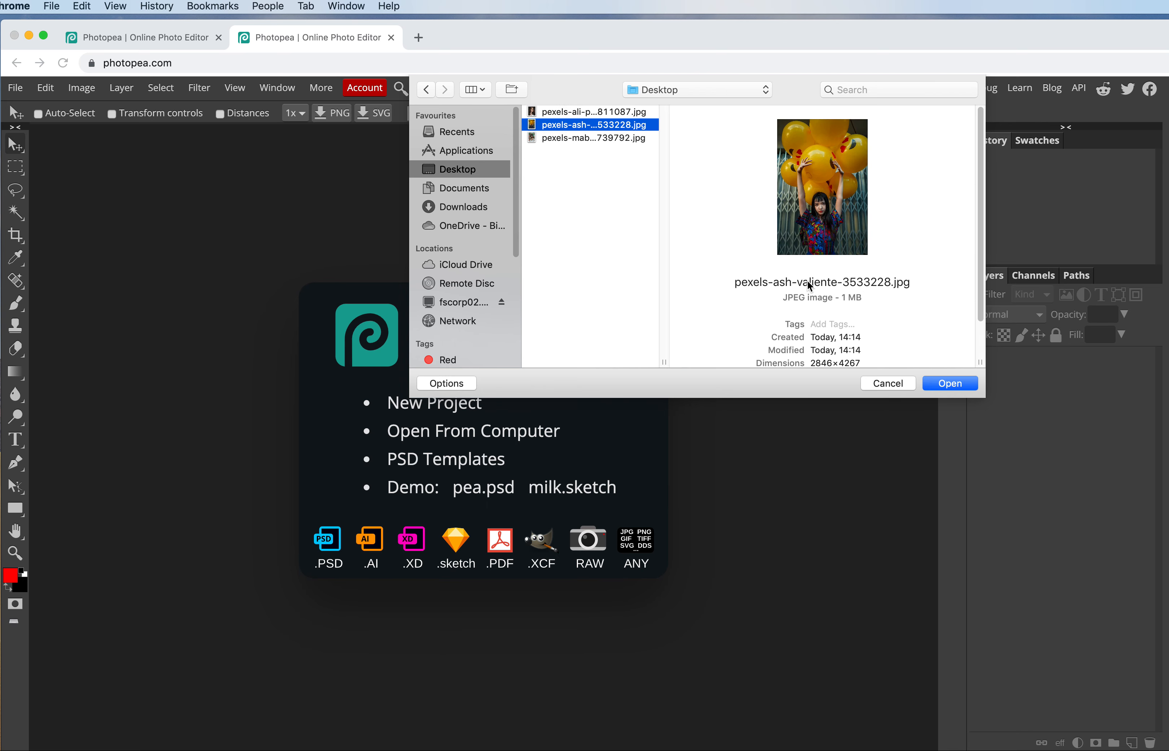
{"action": "left_click", "coordinate": [549, 137]}
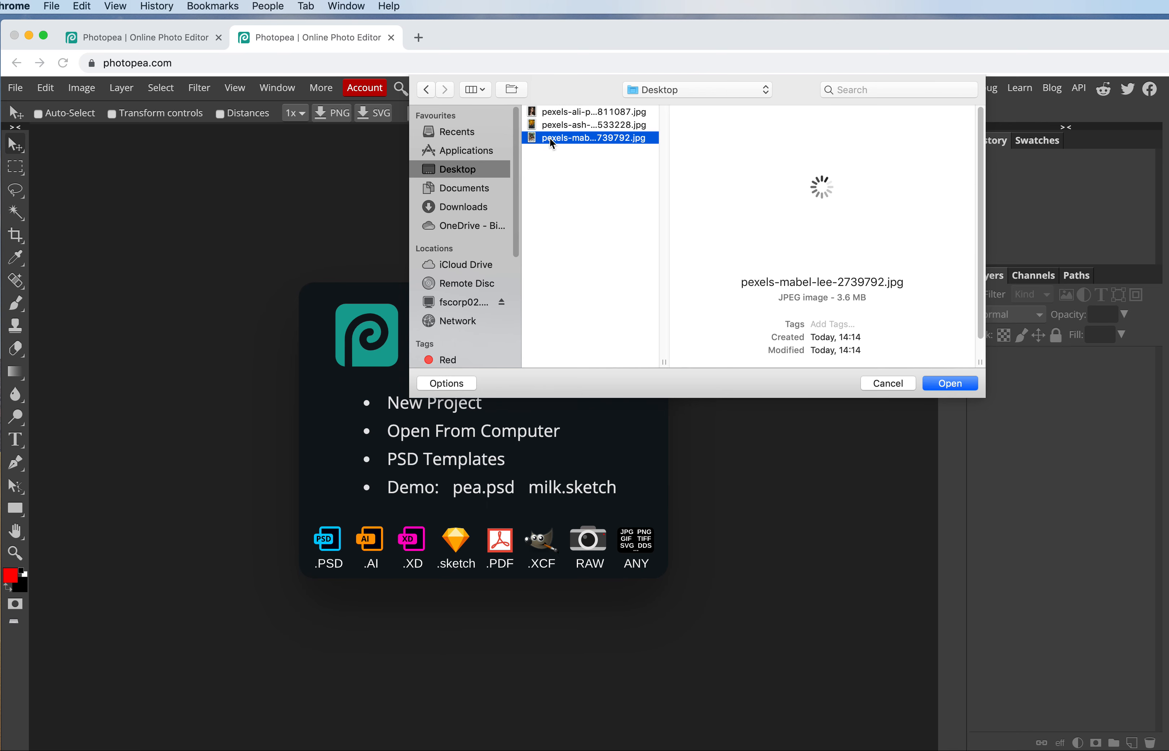
{"action": "left_click", "coordinate": [930, 388]}
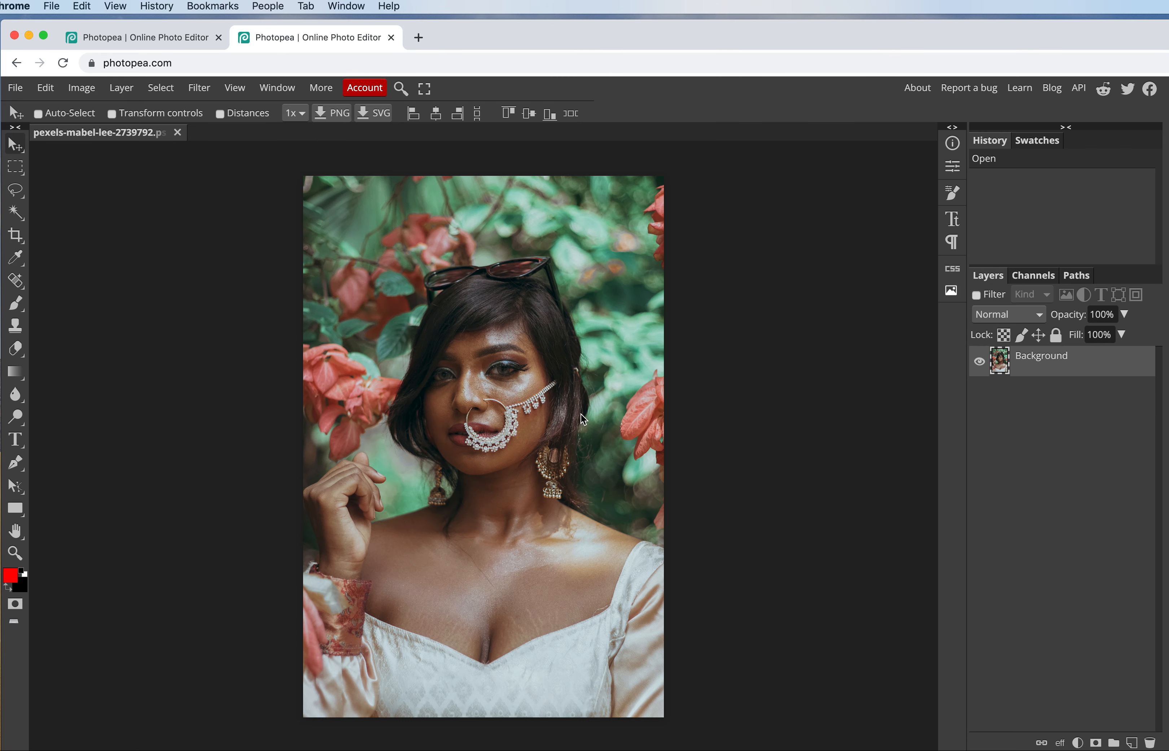
Add a new empty layer above the Background photo.
{"action": "left_click", "coordinate": [1131, 742]}
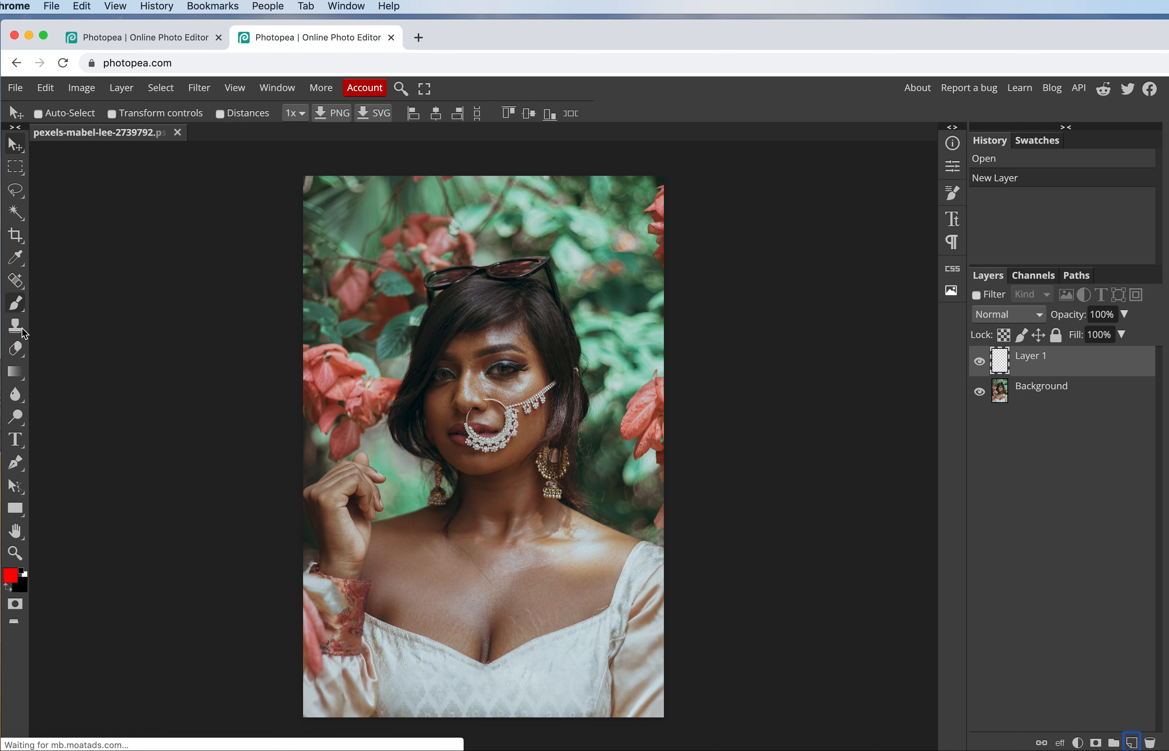
{"action": "right_click", "coordinate": [15, 372]}
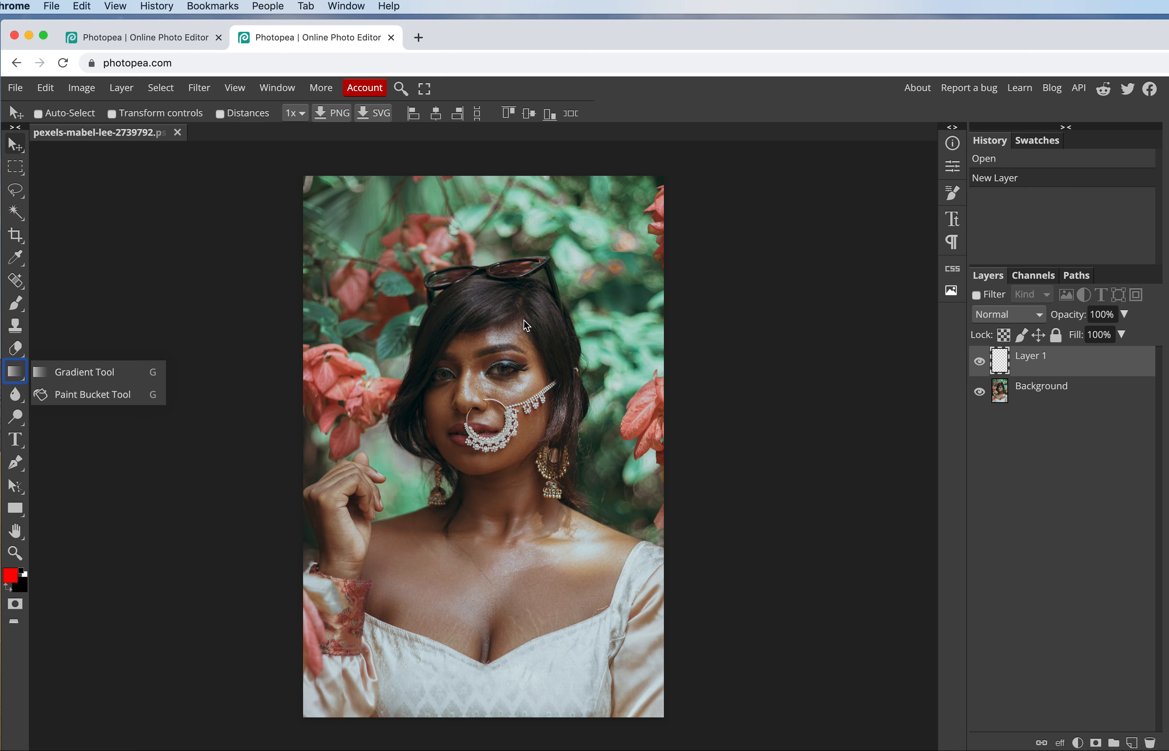
{"action": "left_click", "coordinate": [707, 353]}
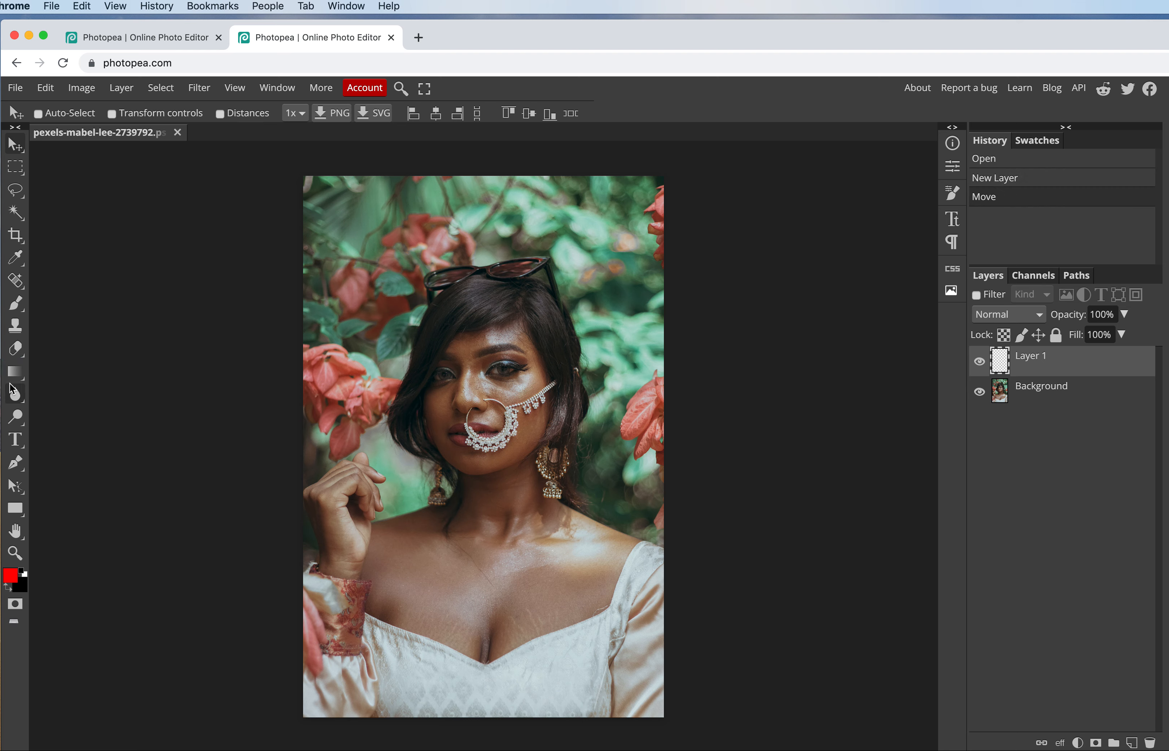
Fill the new layer with a linear red-to-black gradient running diagonally from the photo's upper-left area toward the lower right.
{"action": "right_click", "coordinate": [15, 372]}
{"action": "left_click", "coordinate": [16, 372]}
{"action": "left_click", "coordinate": [154, 113]}
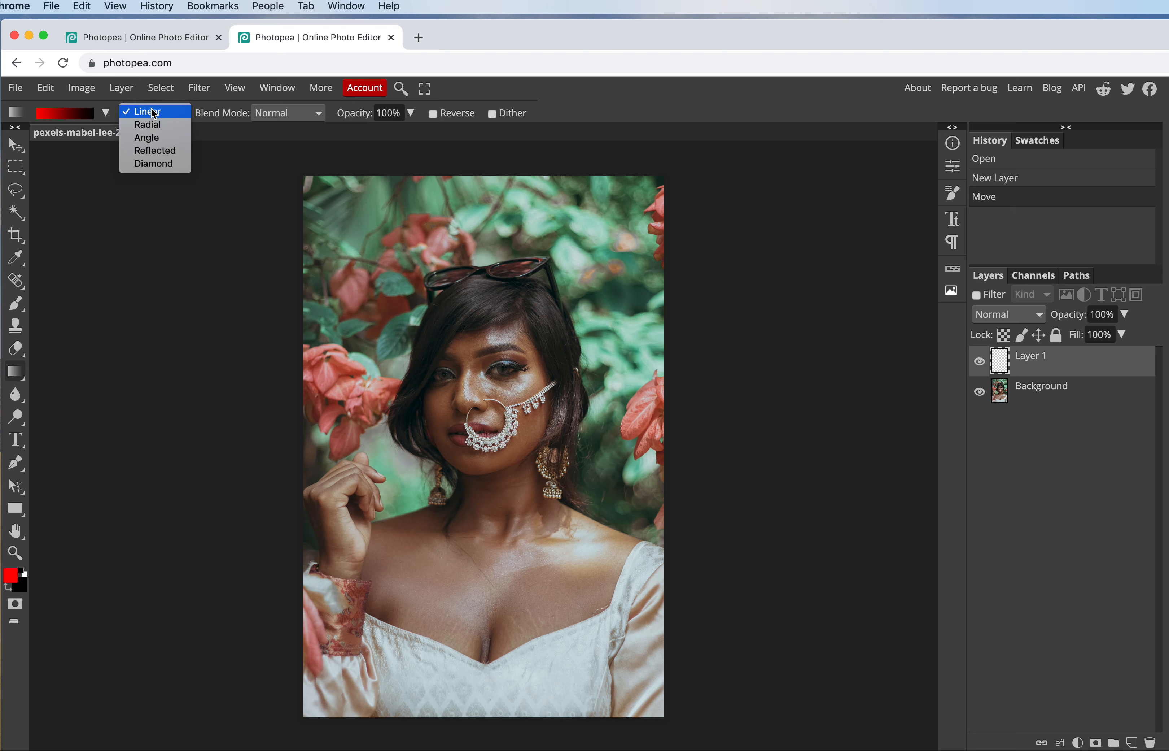
{"action": "left_click", "coordinate": [144, 112]}
{"action": "left_click_drag", "start_coordinate": [371, 270], "coordinate": [583, 508]}
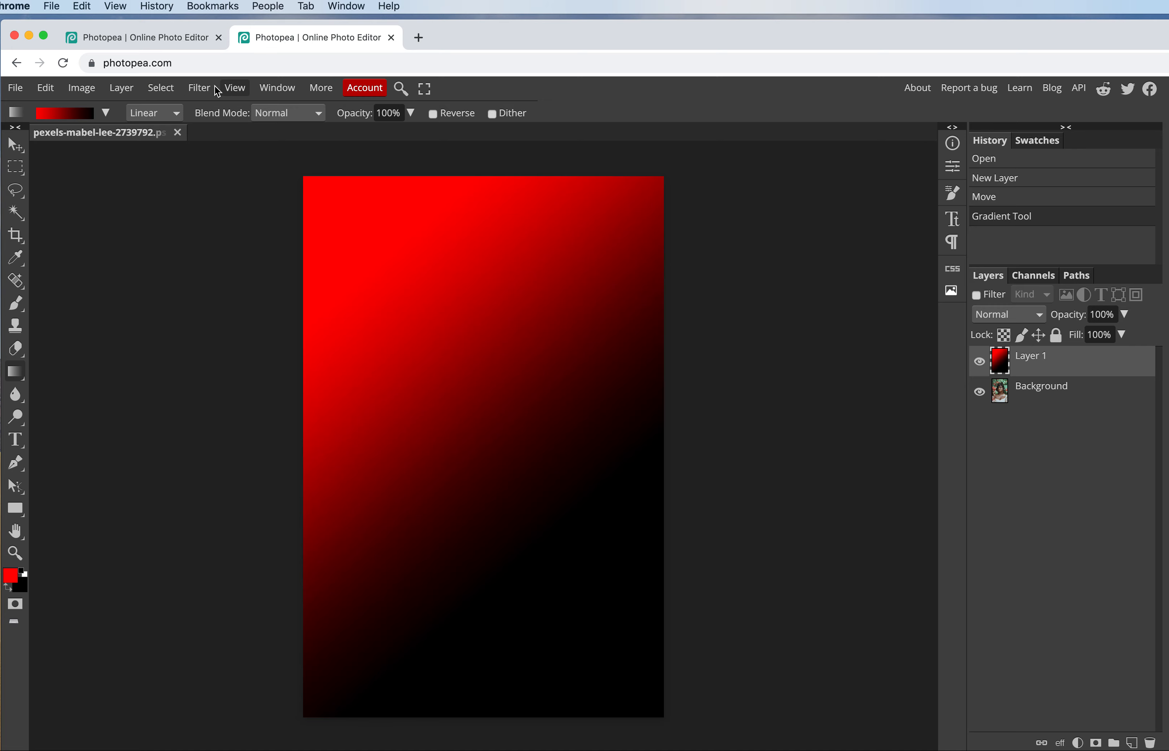
Set the Gradient tool's blend mode to Multiply, and change it to Screen.
{"action": "left_click", "coordinate": [278, 117]}
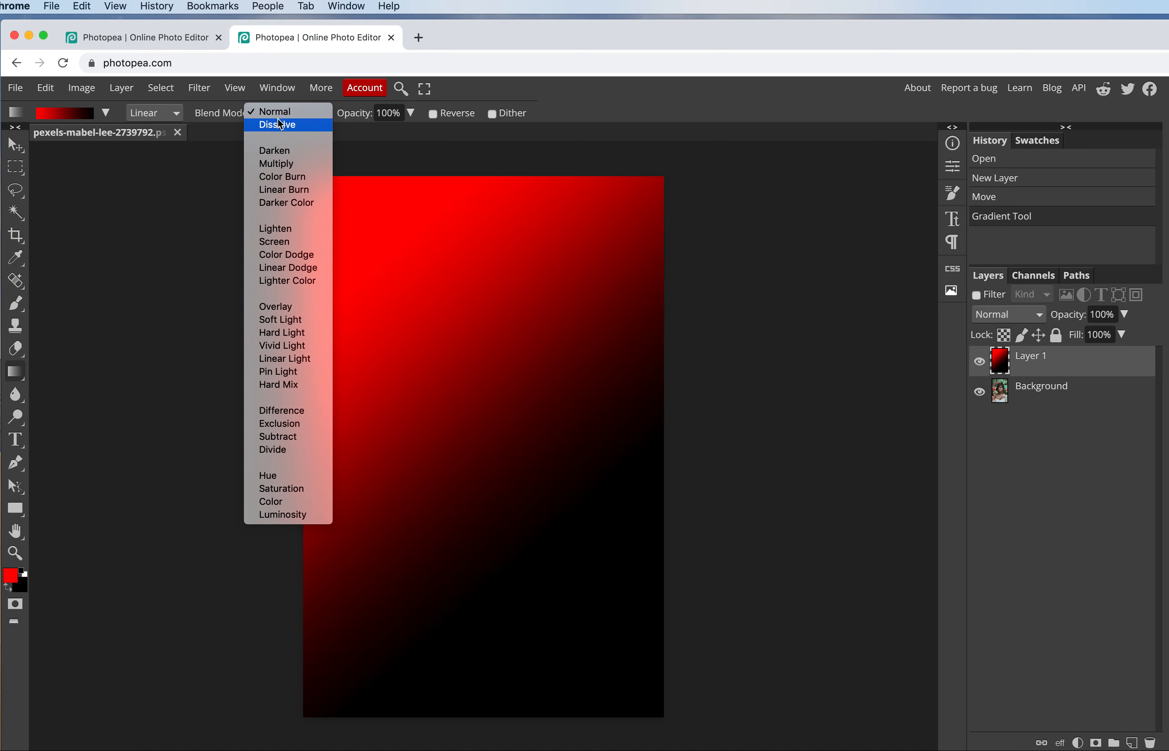
{"action": "left_click", "coordinate": [280, 164]}
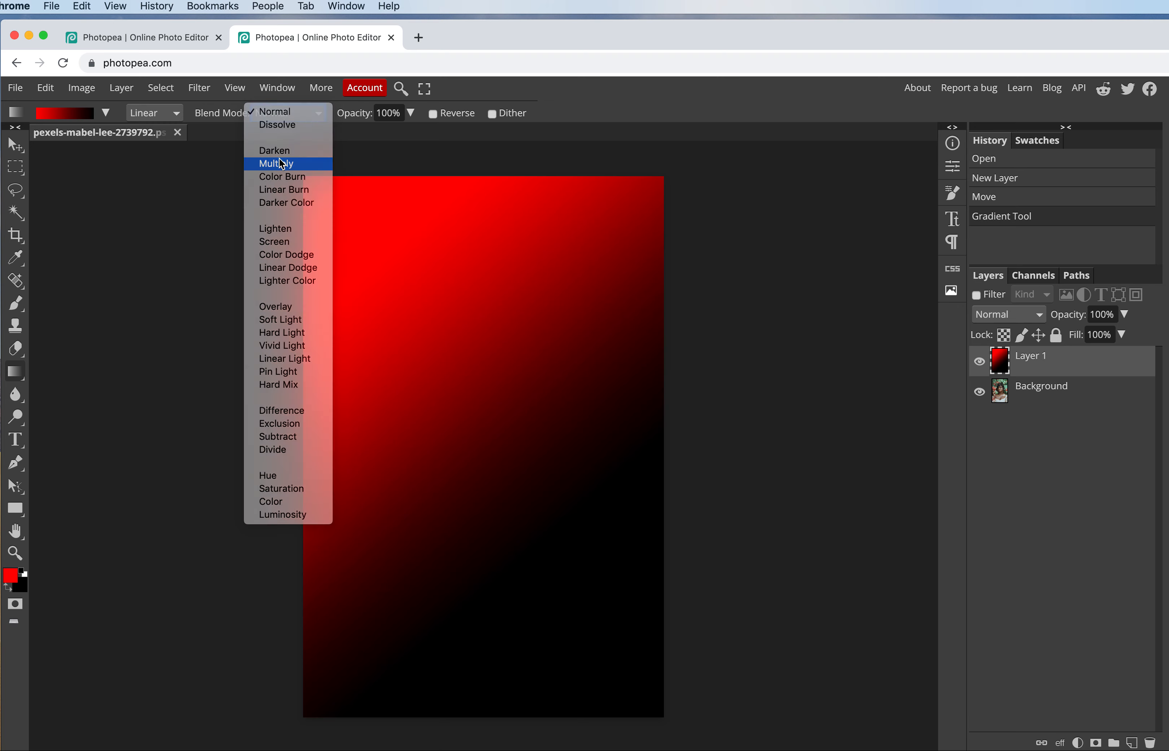
{"action": "left_click", "coordinate": [261, 109]}
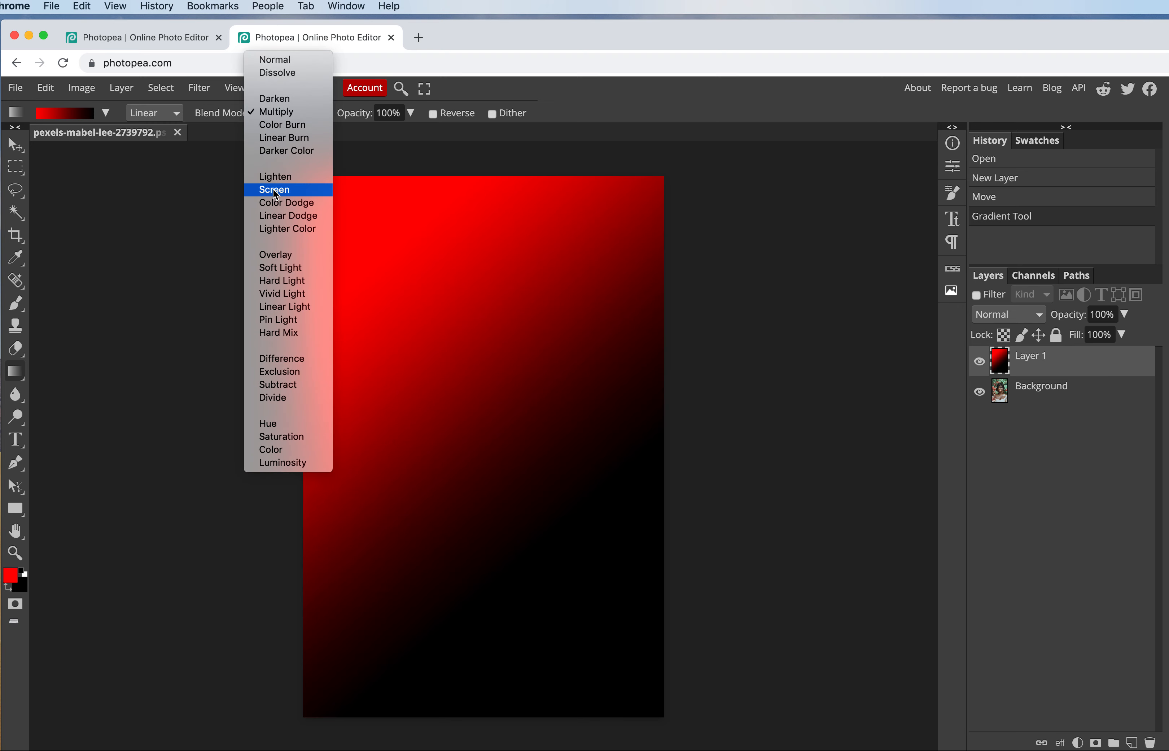
{"action": "left_click", "coordinate": [273, 188]}
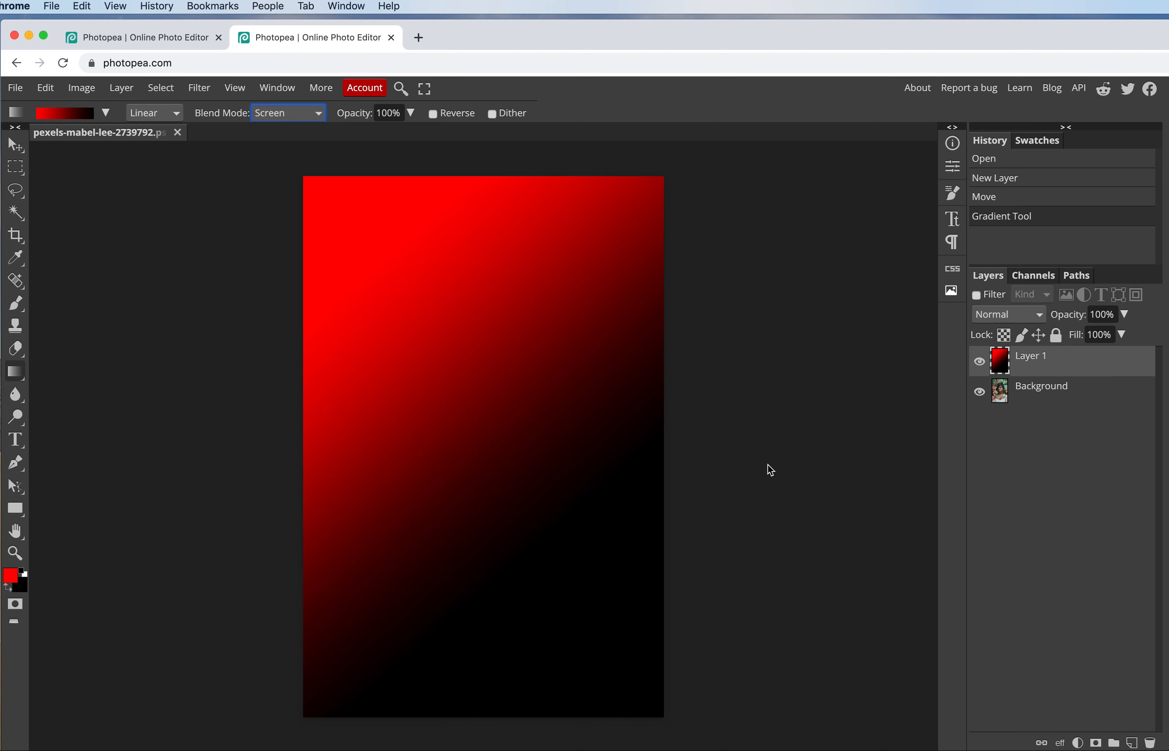
Try the Linear Burn, Soft Light and Vivid Light blend modes on the gradient layer.
{"action": "left_click", "coordinate": [1004, 314]}
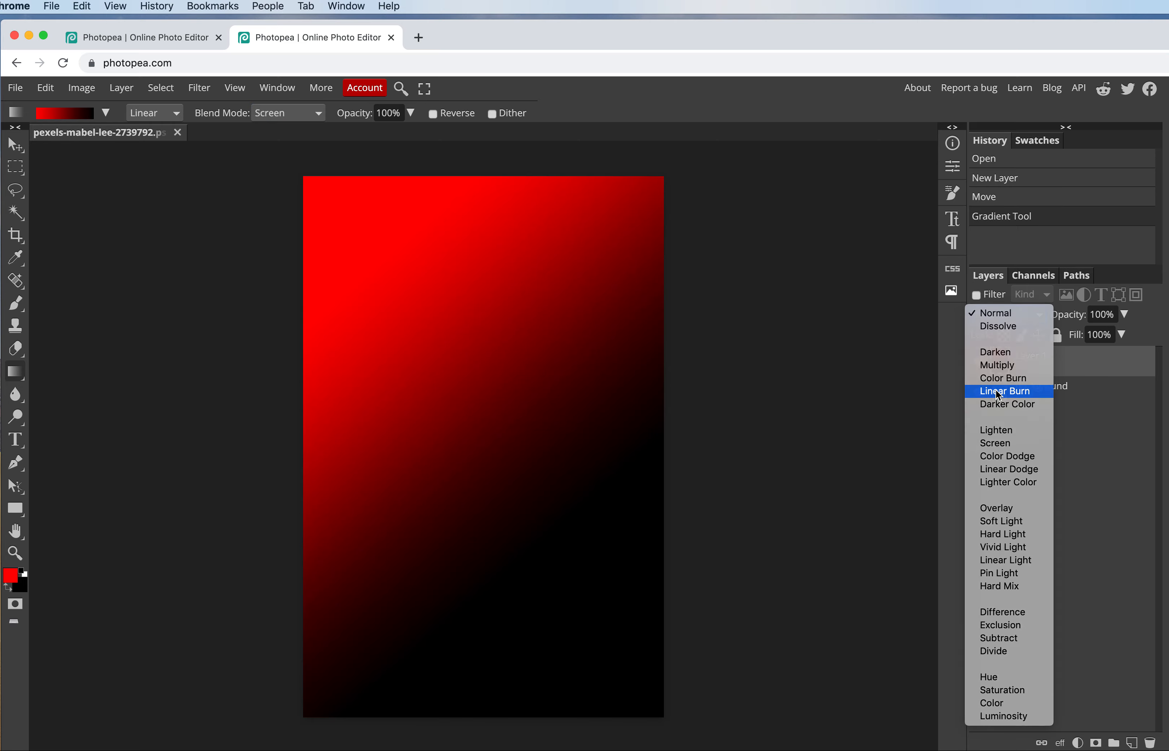
{"action": "left_click", "coordinate": [998, 392]}
{"action": "left_click", "coordinate": [1002, 314]}
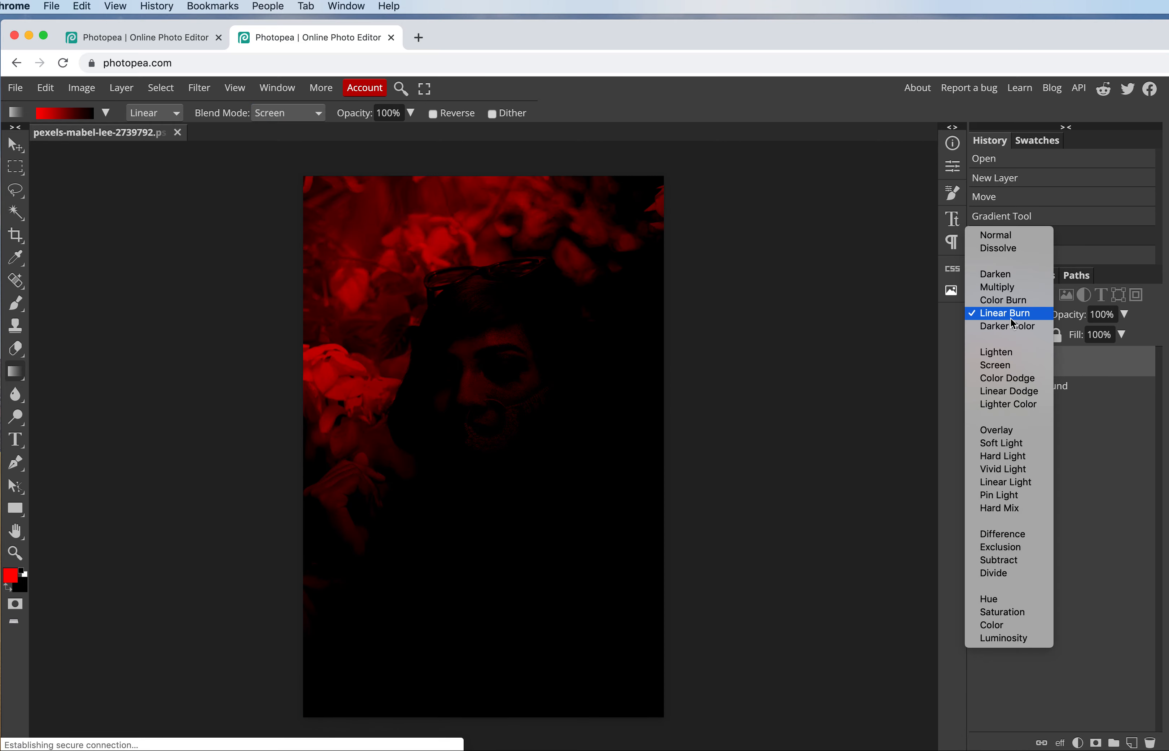
{"action": "left_click", "coordinate": [992, 445]}
{"action": "left_click", "coordinate": [1018, 321]}
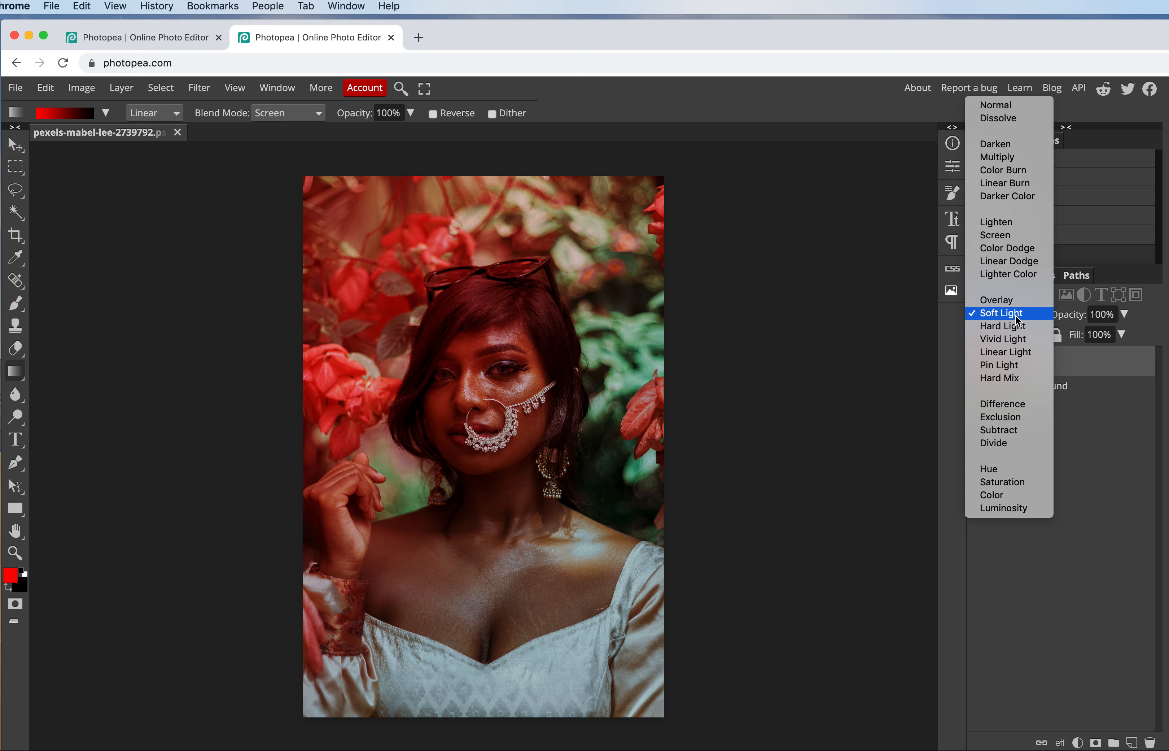
{"action": "left_click", "coordinate": [1004, 339]}
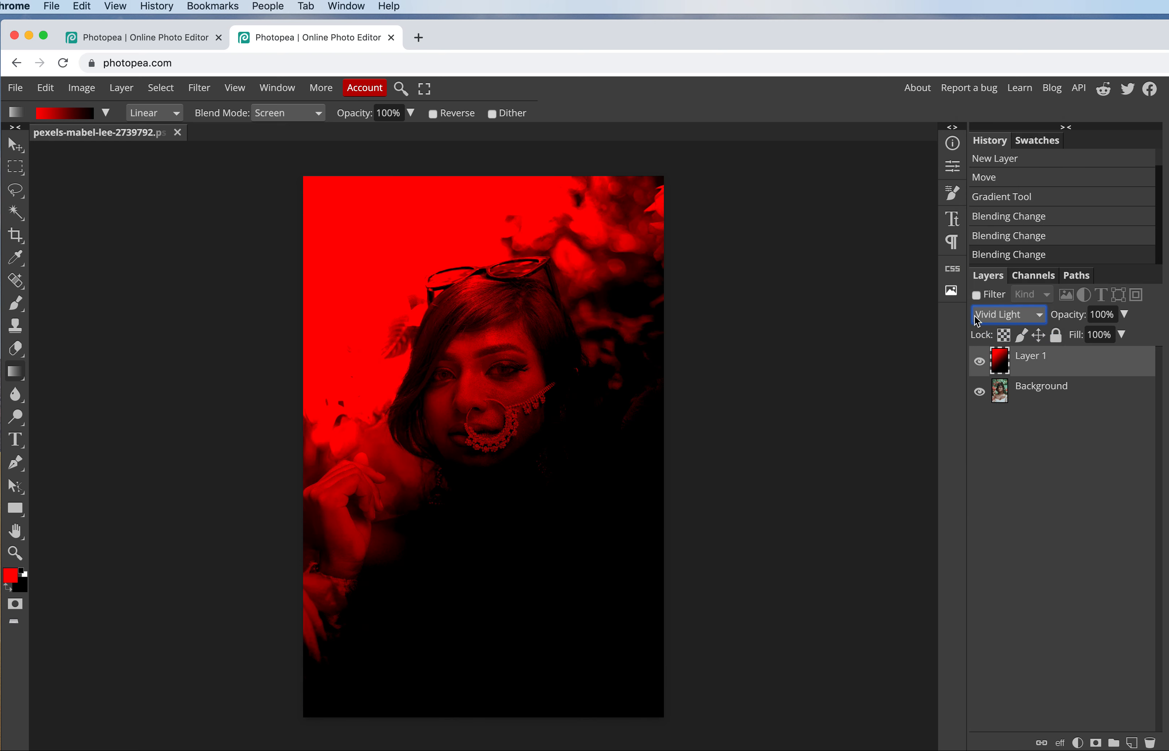
Try the Linear Light, Hard Mix, Difference and Exclusion blend modes on the gradient layer.
{"action": "left_click", "coordinate": [978, 321]}
{"action": "left_click", "coordinate": [992, 330]}
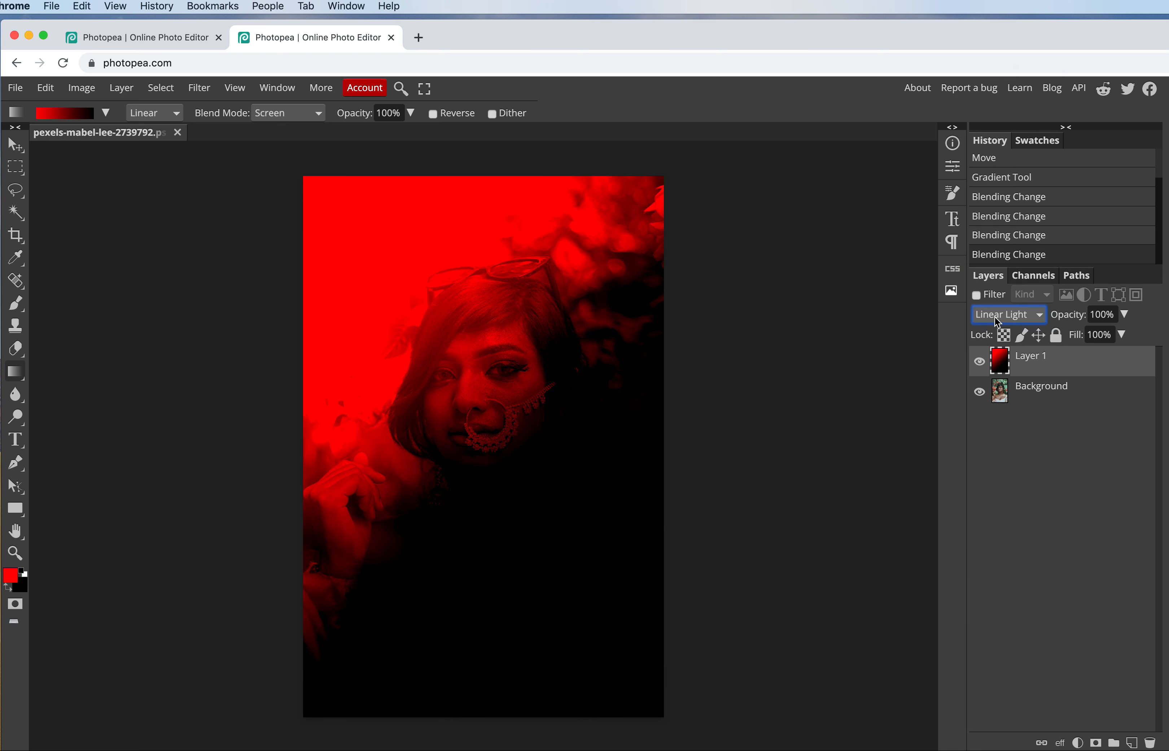
{"action": "left_click", "coordinate": [997, 320]}
{"action": "left_click", "coordinate": [998, 334]}
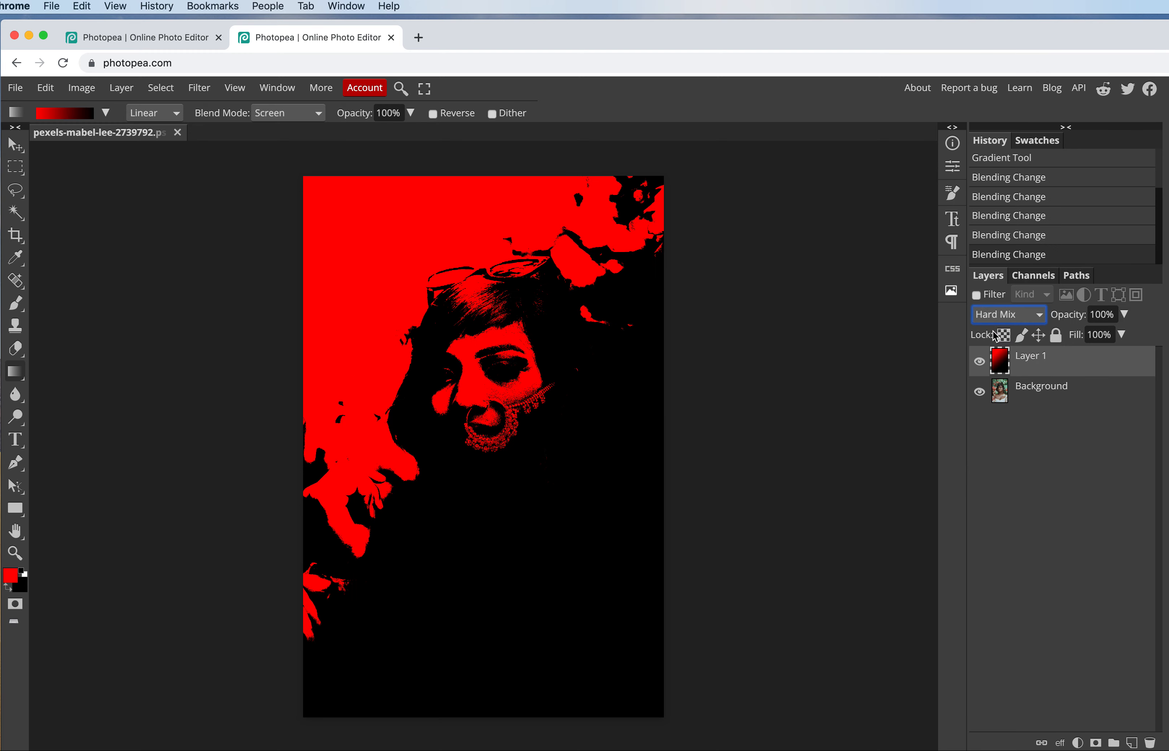
{"action": "left_click", "coordinate": [997, 317]}
{"action": "left_click", "coordinate": [997, 335]}
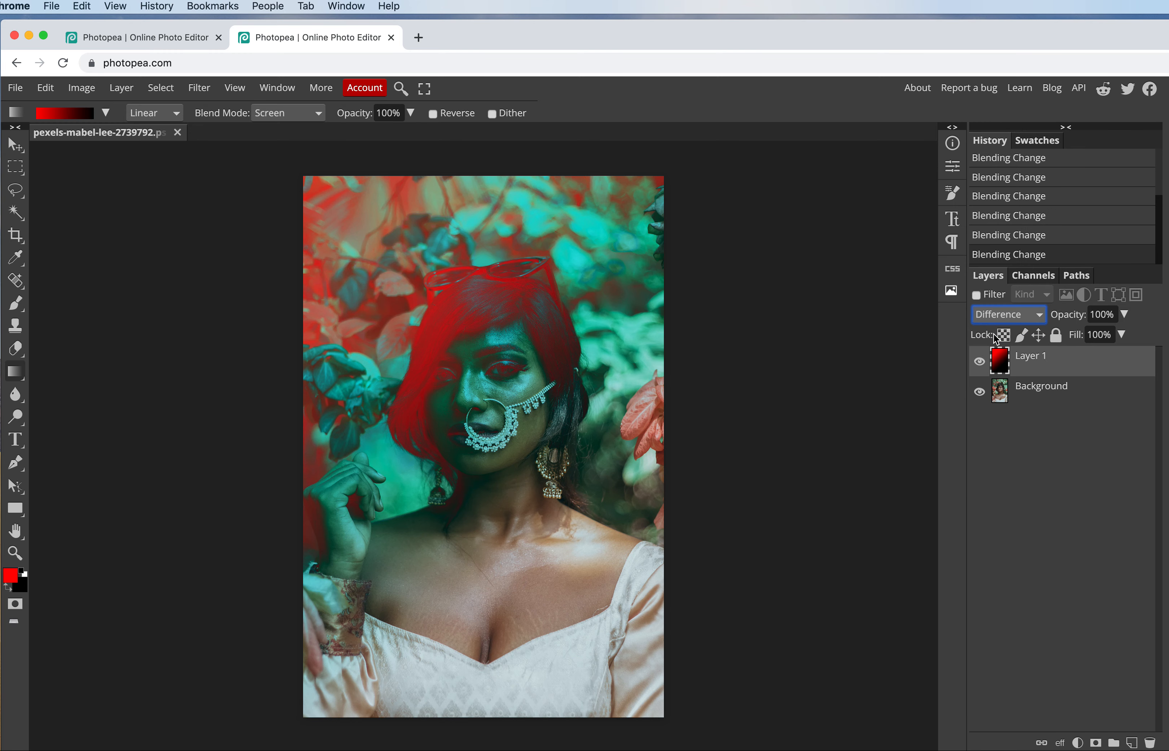
{"action": "left_click", "coordinate": [1000, 317]}
{"action": "left_click", "coordinate": [1002, 330]}
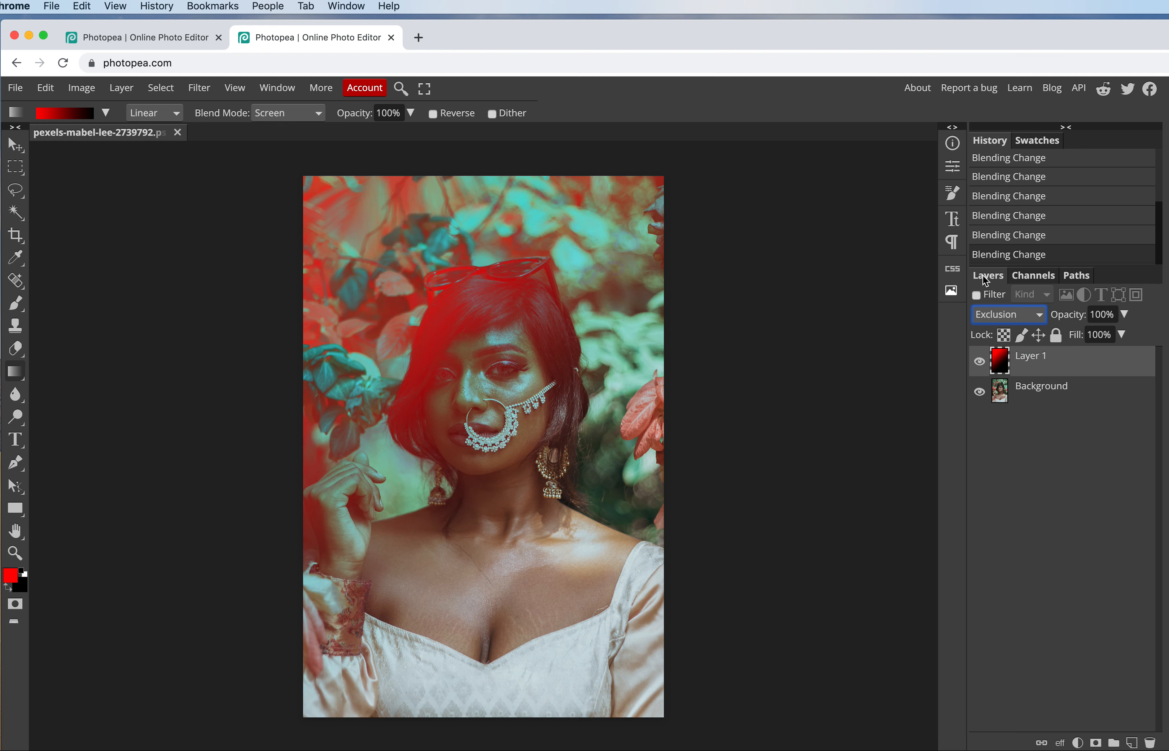
{"action": "left_click", "coordinate": [976, 295]}
{"action": "left_click", "coordinate": [976, 295]}
{"action": "left_click", "coordinate": [976, 295]}
{"action": "left_click", "coordinate": [1101, 295]}
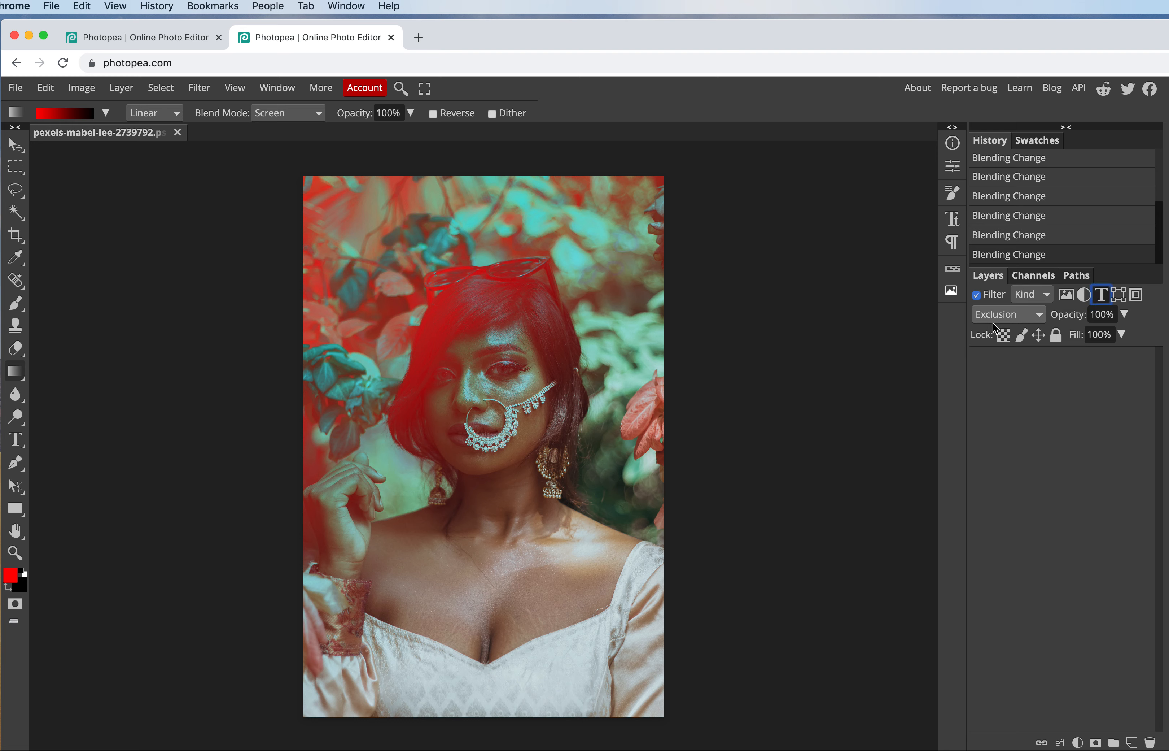
{"action": "left_click", "coordinate": [975, 295]}
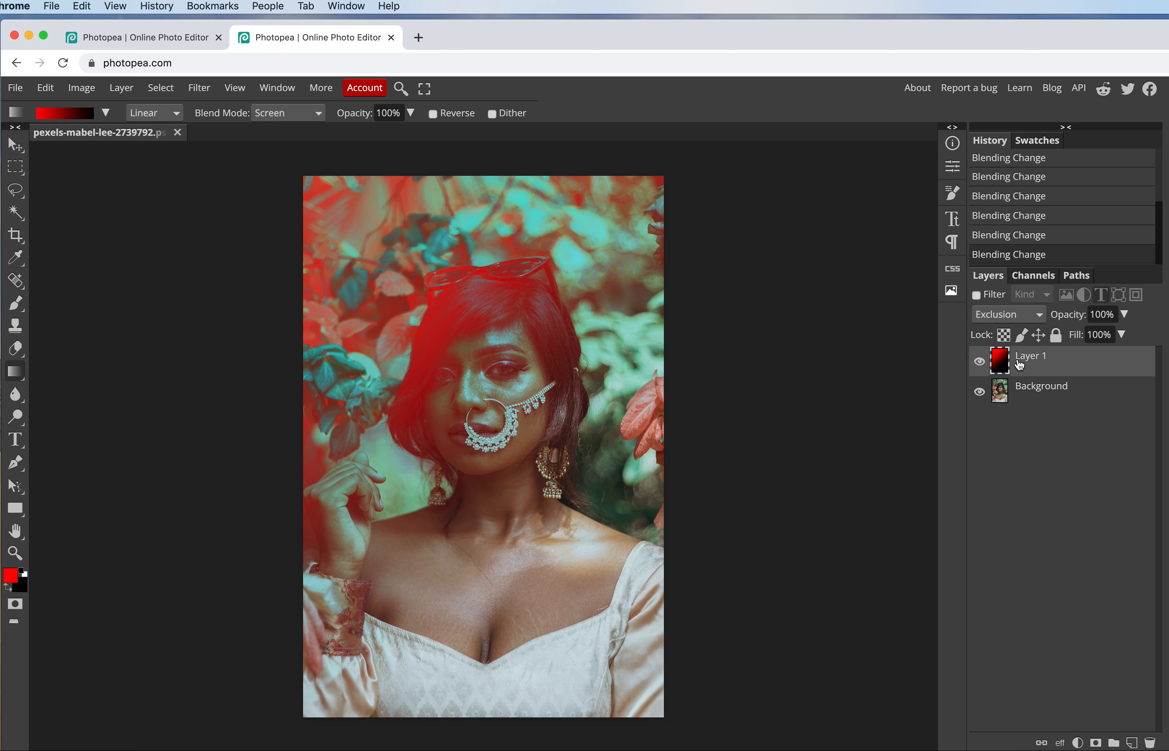
Lower the gradient layer's fill to 50%, and raise it to 99%.
{"action": "left_click", "coordinate": [1121, 334]}
{"action": "left_click_drag", "start_coordinate": [1117, 358], "coordinate": [1099, 356]}
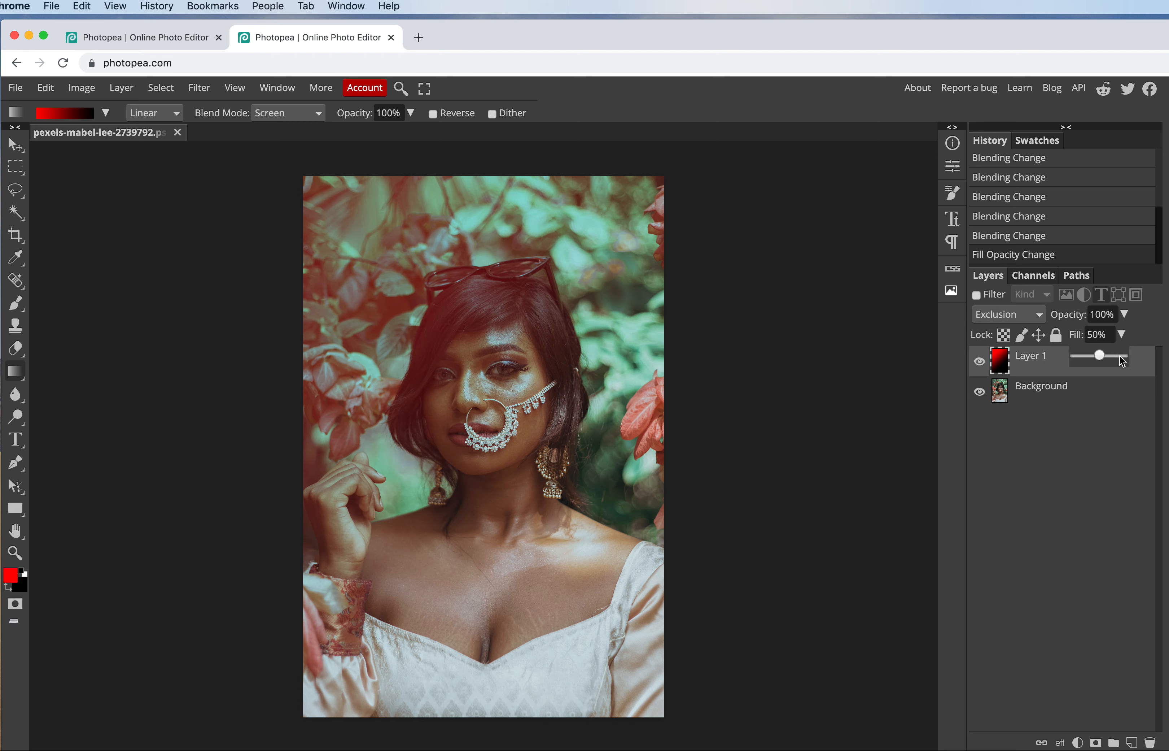
{"action": "left_click", "coordinate": [1122, 359]}
Try the Saturation and Divide blend modes on the gradient layer.
{"action": "left_click", "coordinate": [1010, 314]}
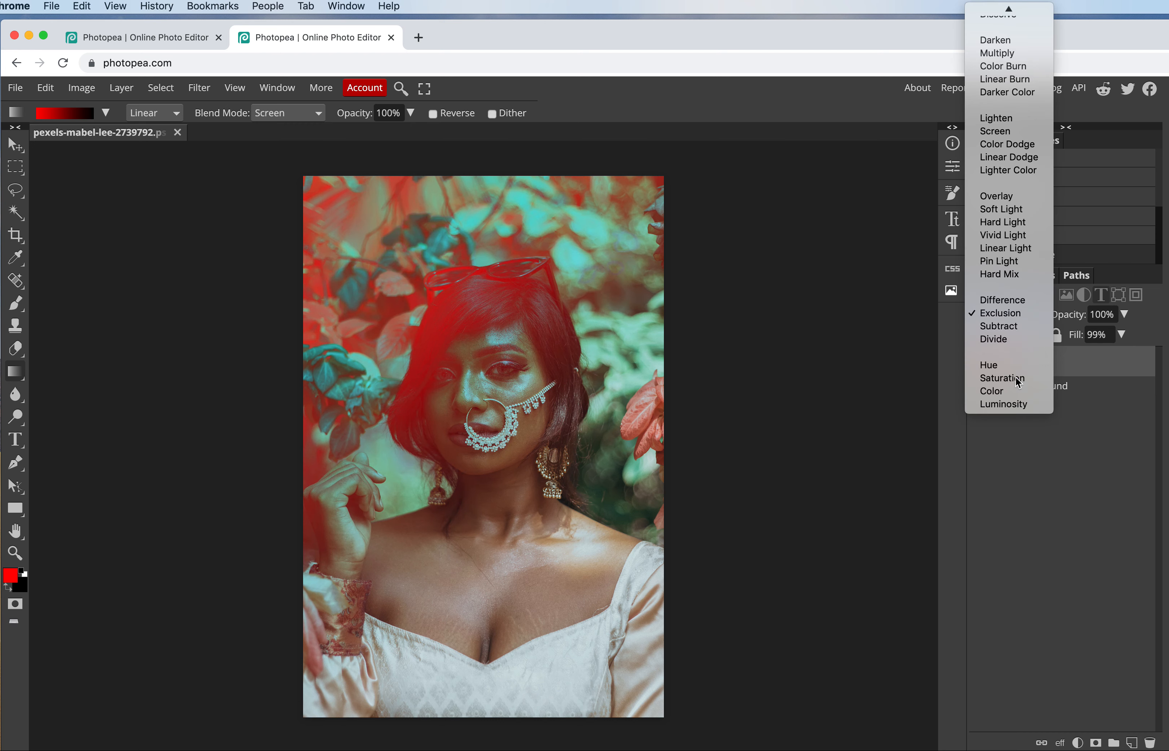
{"action": "left_click", "coordinate": [1018, 383]}
{"action": "left_click", "coordinate": [1026, 316]}
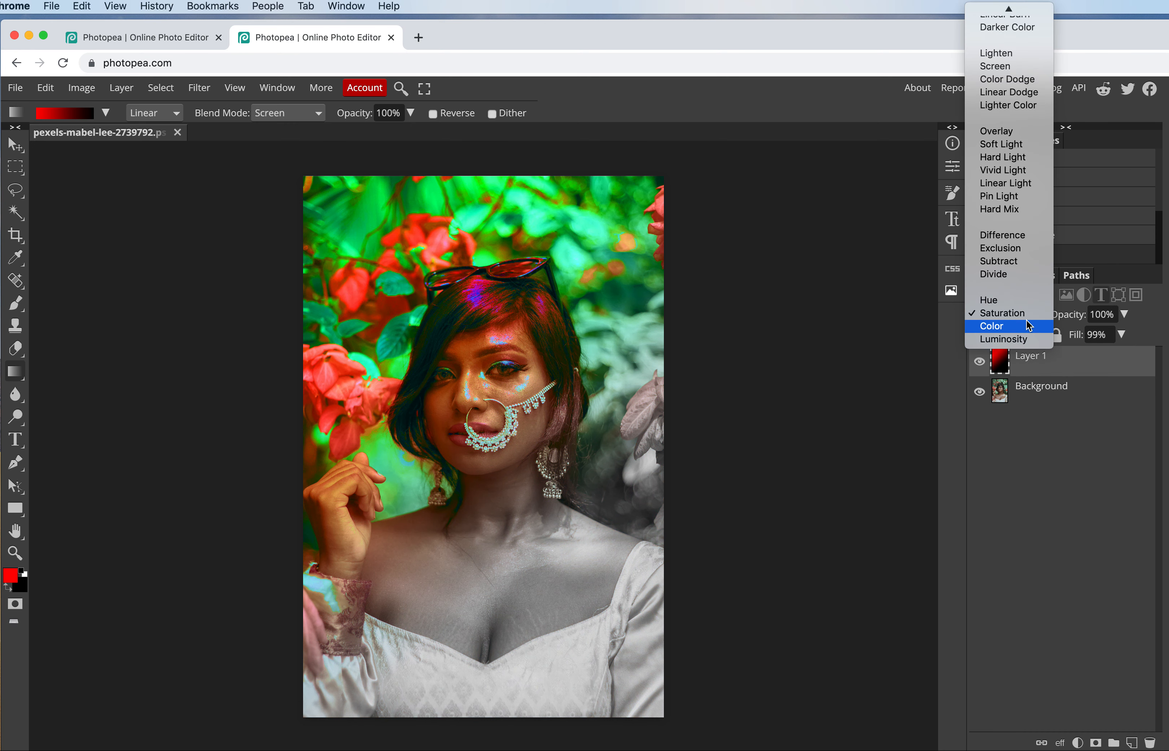
{"action": "left_click", "coordinate": [1029, 279]}
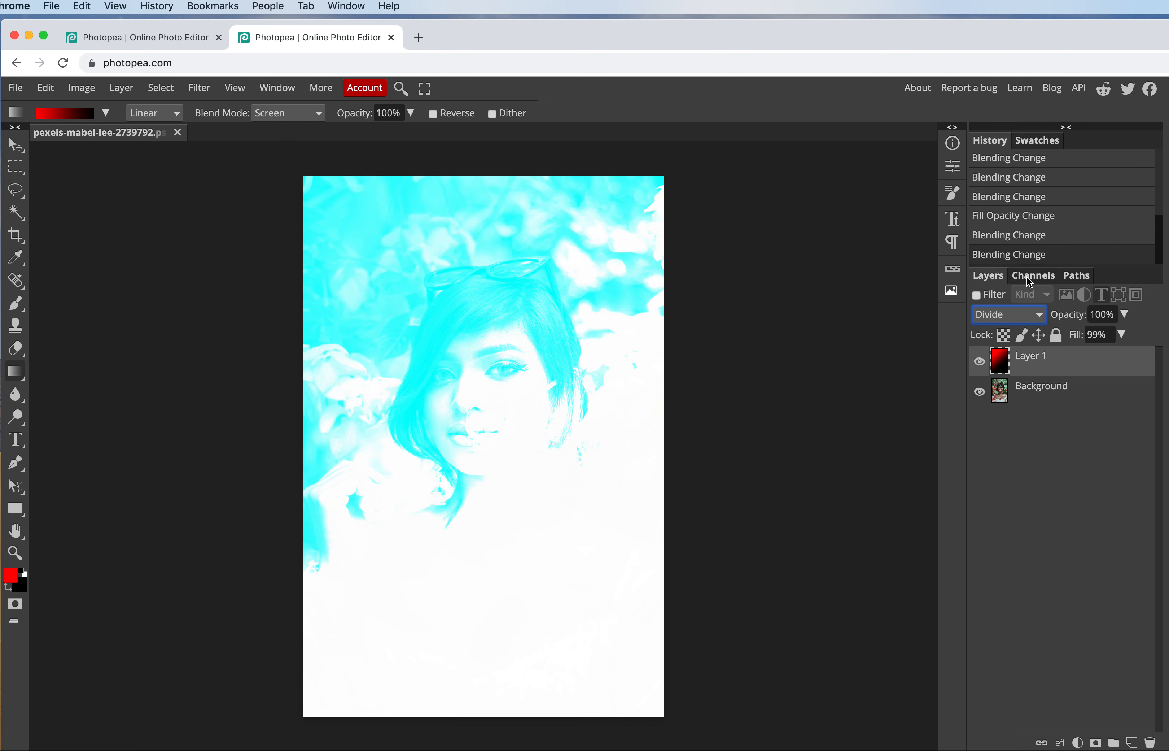
Set the gradient layer's blend mode to Color.
{"action": "left_click", "coordinate": [1027, 310]}
{"action": "left_click", "coordinate": [1022, 363]}
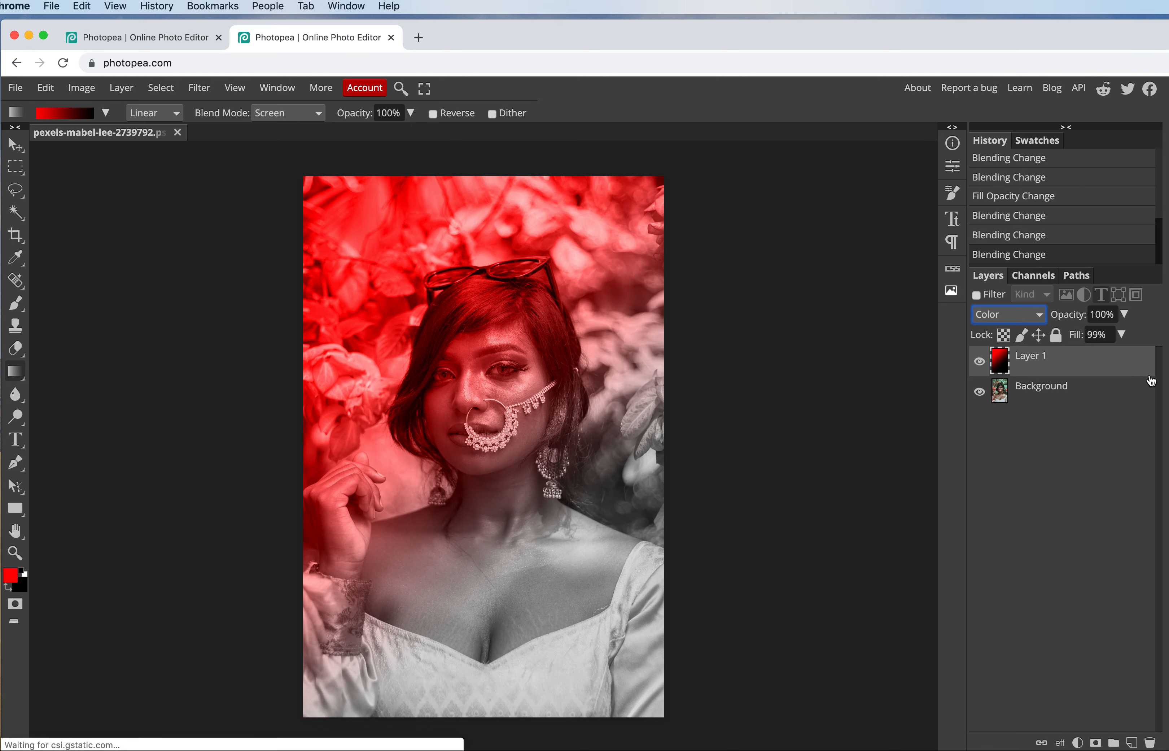
{"action": "left_click", "coordinate": [1021, 317]}
{"action": "left_click", "coordinate": [991, 118]}
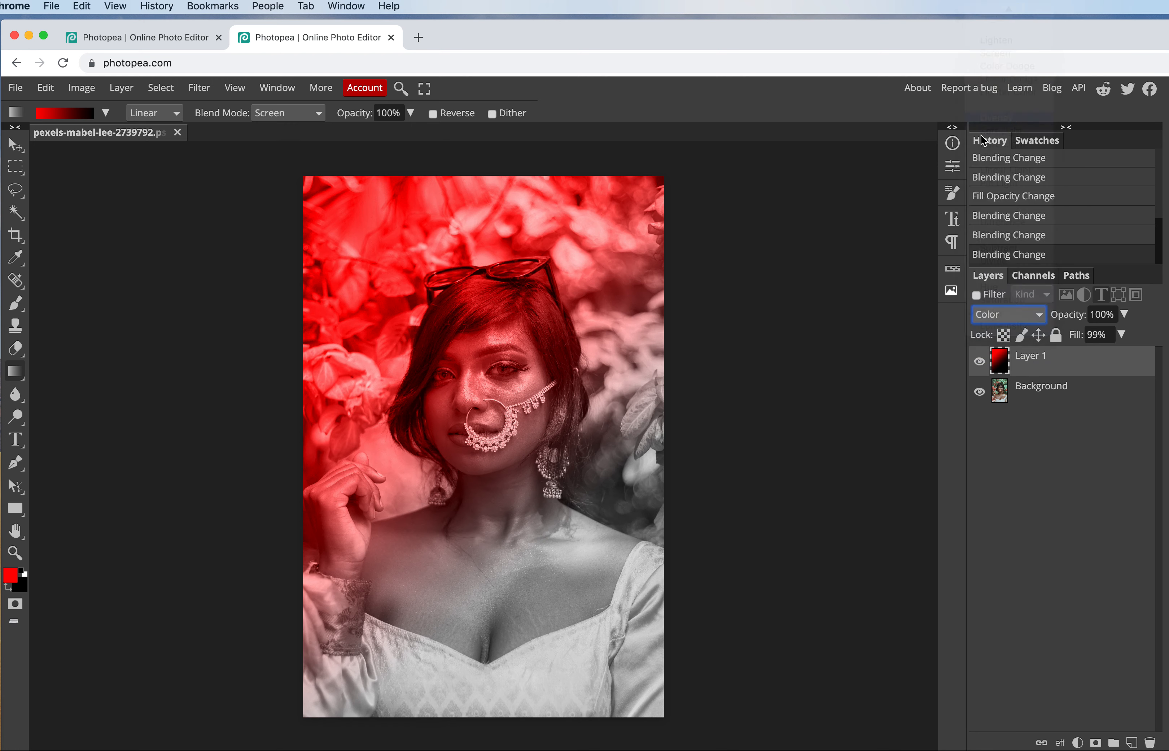
Set the gradient layer to Overlay at 100% opacity and add a raster mask to it.
{"action": "left_click", "coordinate": [1123, 314]}
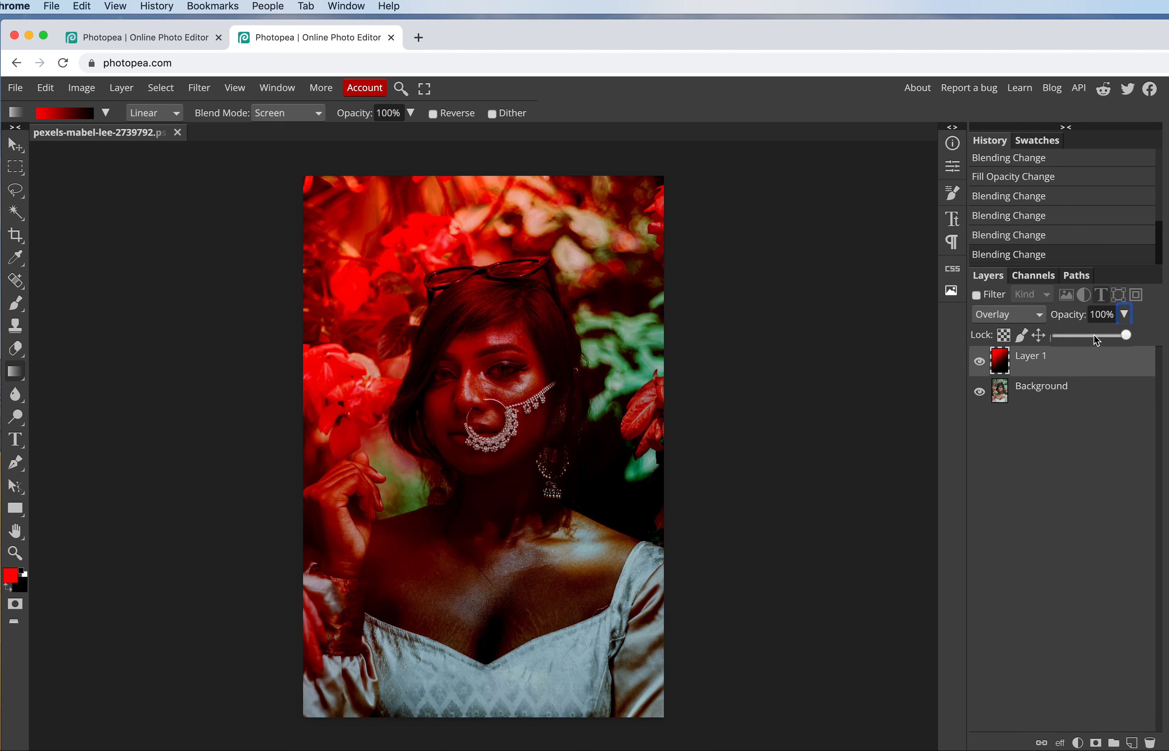
{"action": "left_click_drag", "start_coordinate": [1094, 336], "coordinate": [1132, 334]}
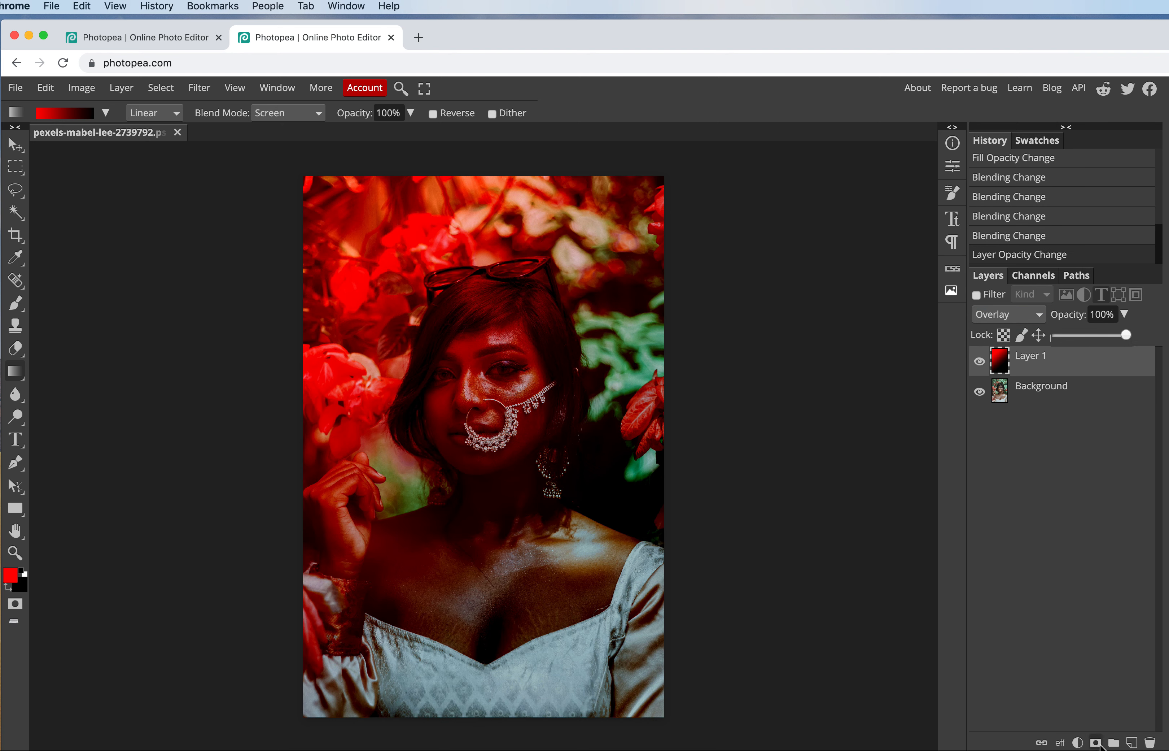
{"action": "left_click", "coordinate": [1095, 742]}
Try a Curves adjustment layer above the gradient layer, pulling the RGB curve down at two points to darken the image.
{"action": "left_click", "coordinate": [1078, 742]}
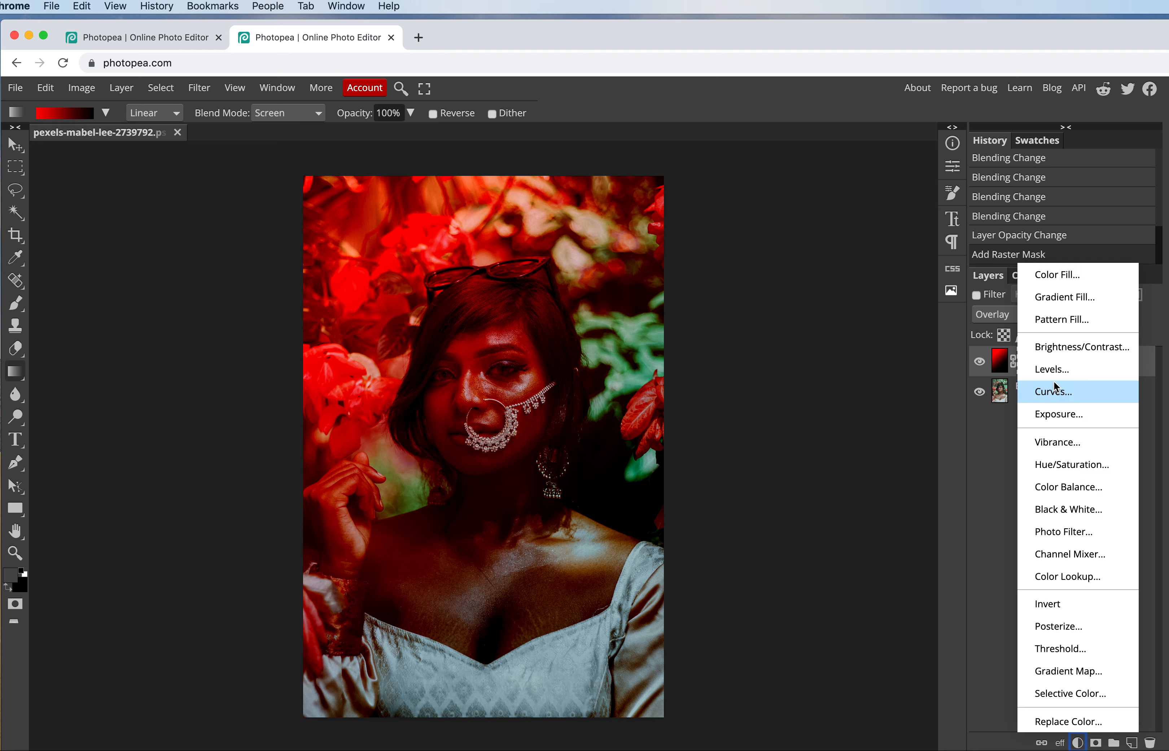
{"action": "left_click", "coordinate": [1061, 392]}
{"action": "left_click_drag", "start_coordinate": [809, 345], "coordinate": [822, 372]}
{"action": "mouse_move", "coordinate": [869, 305]}
{"action": "left_mouse_down"}
{"action": "mouse_move", "coordinate": [846, 270]}
{"action": "mouse_move", "coordinate": [863, 328]}
{"action": "left_mouse_up"}
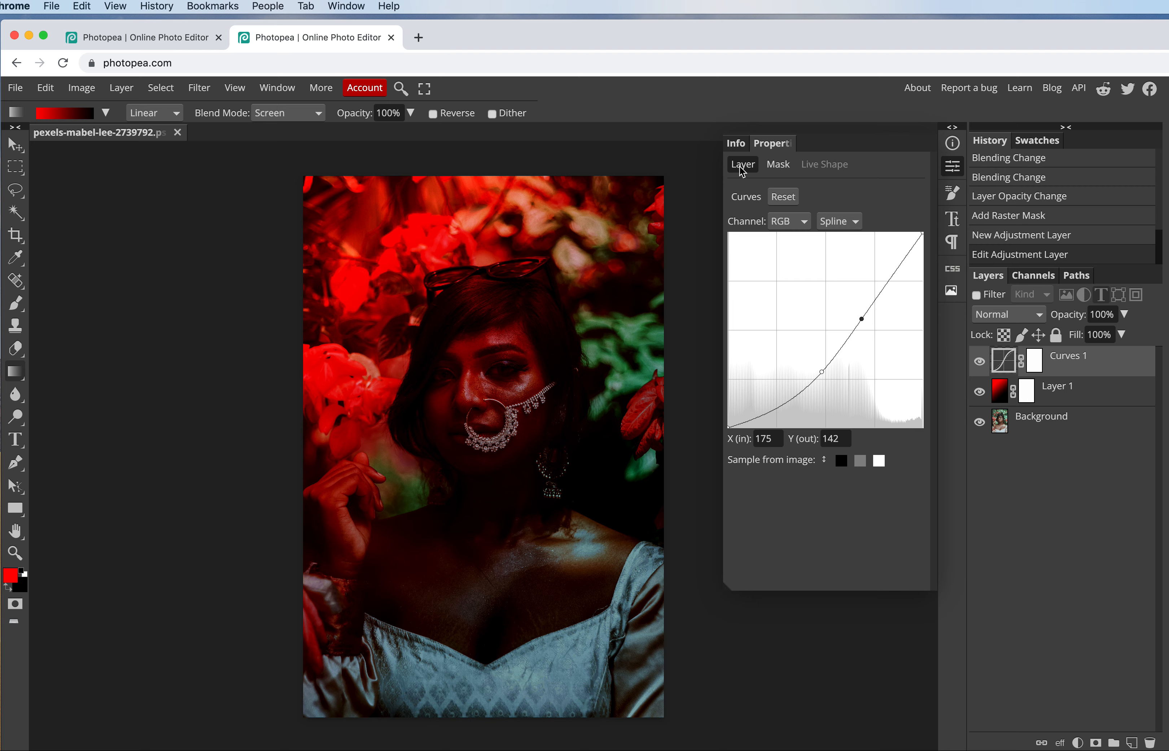
Go back through the history to the state just after the raster mask was added, removing the Curves adjustment.
{"action": "left_click", "coordinate": [978, 182]}
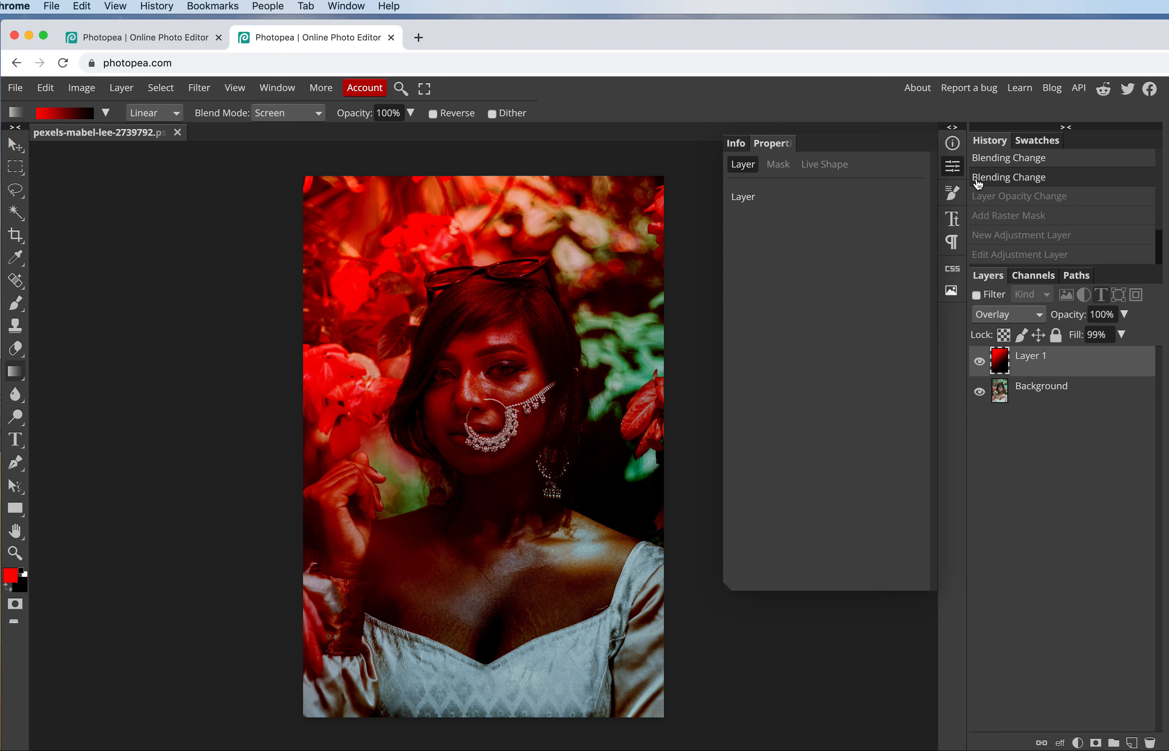
{"action": "left_click", "coordinate": [1037, 162]}
{"action": "left_click", "coordinate": [1021, 183]}
{"action": "left_click", "coordinate": [1016, 222]}
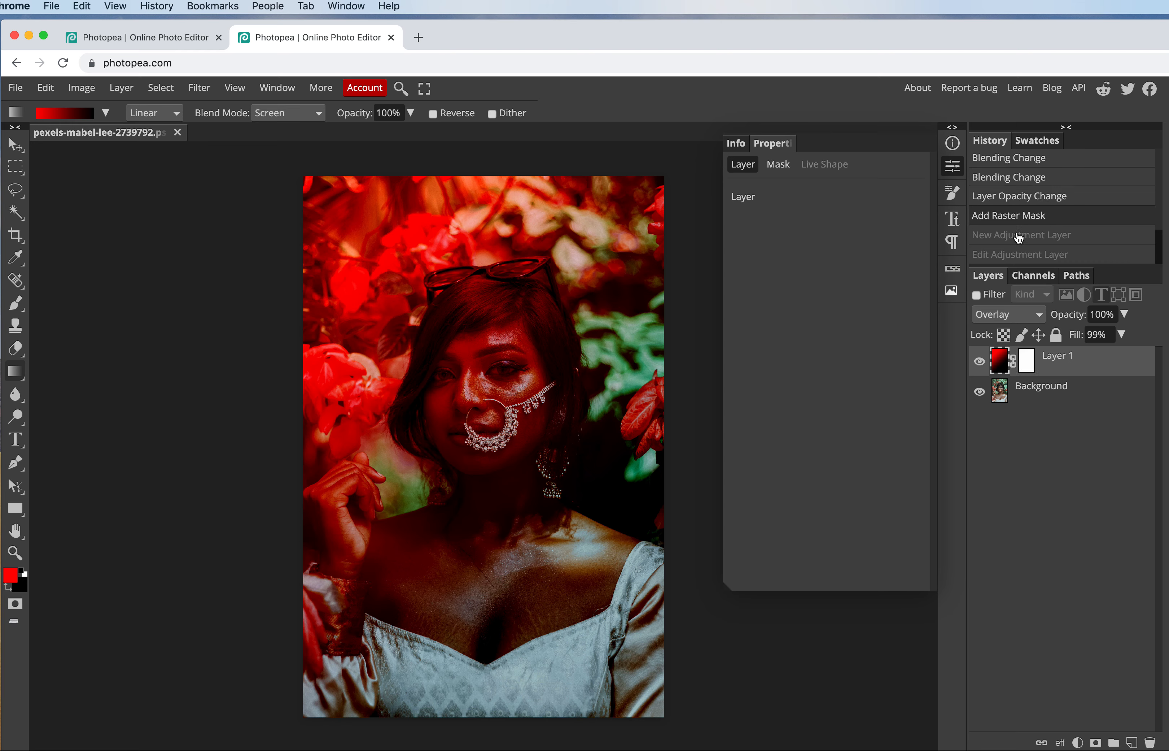
Create a new layer folder above the gradient layer and show the available layer styles.
{"action": "left_click", "coordinate": [1114, 742]}
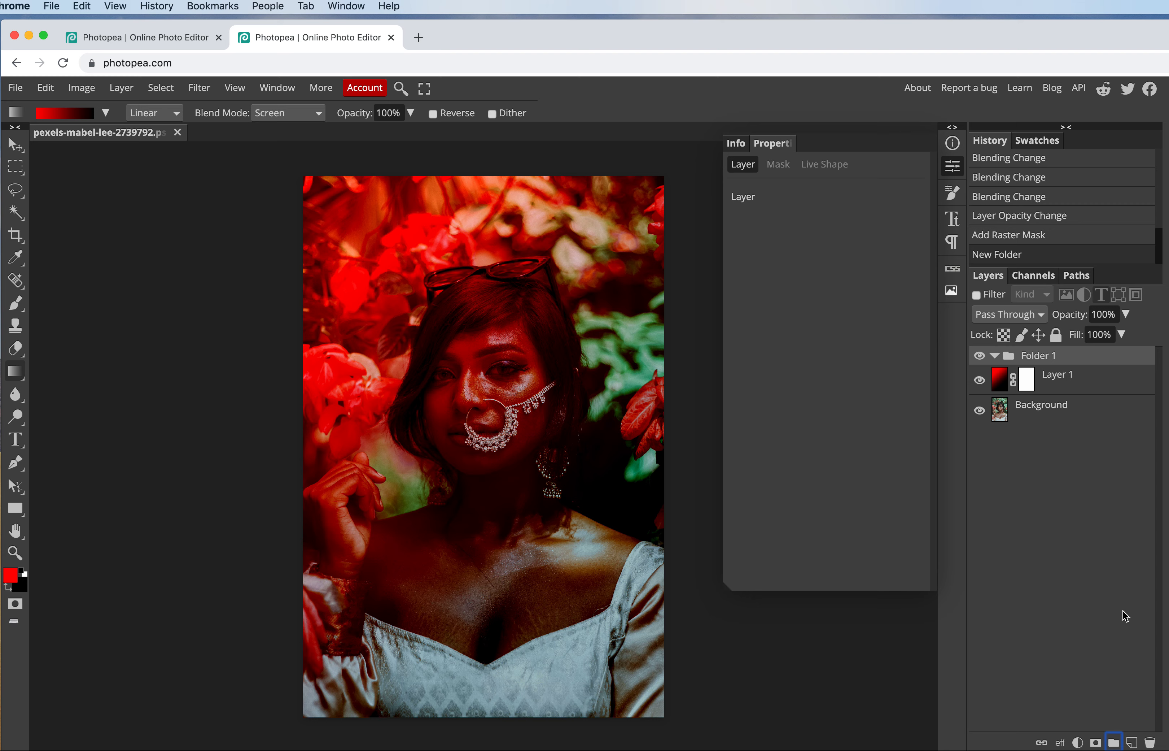
{"action": "left_click", "coordinate": [1060, 743]}
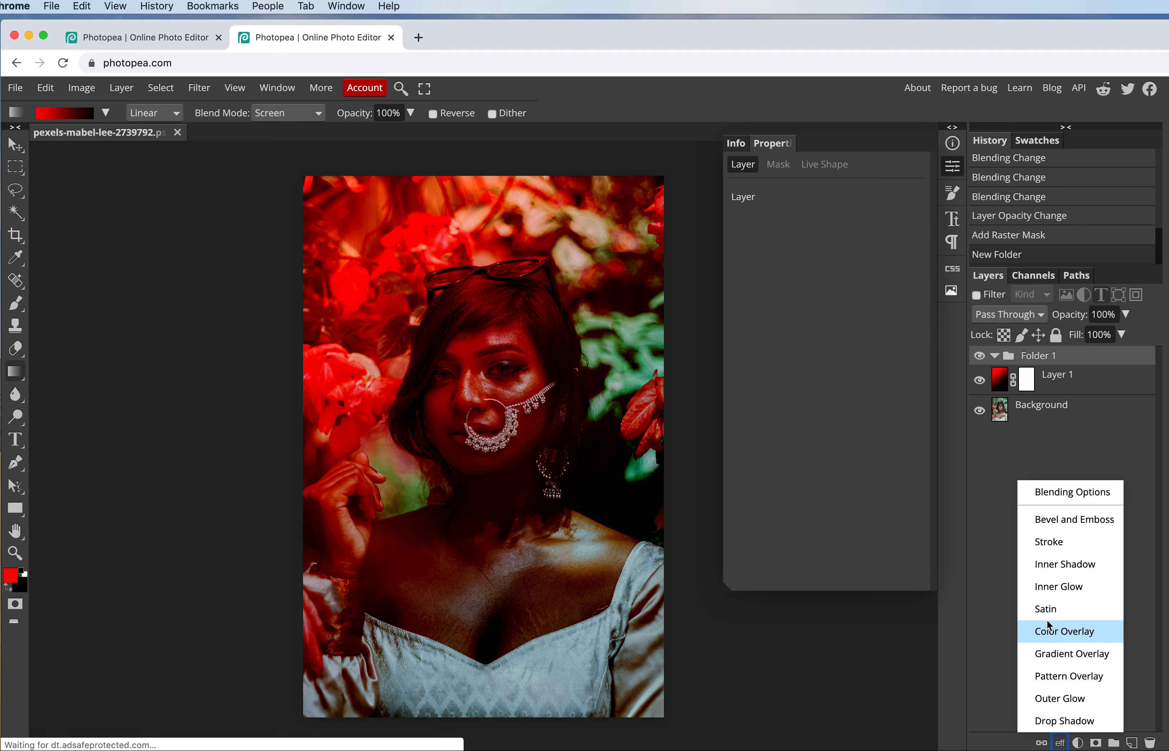
Add a text layer reading "flow" on the portrait, and delete that layer.
{"action": "left_click", "coordinate": [15, 439]}
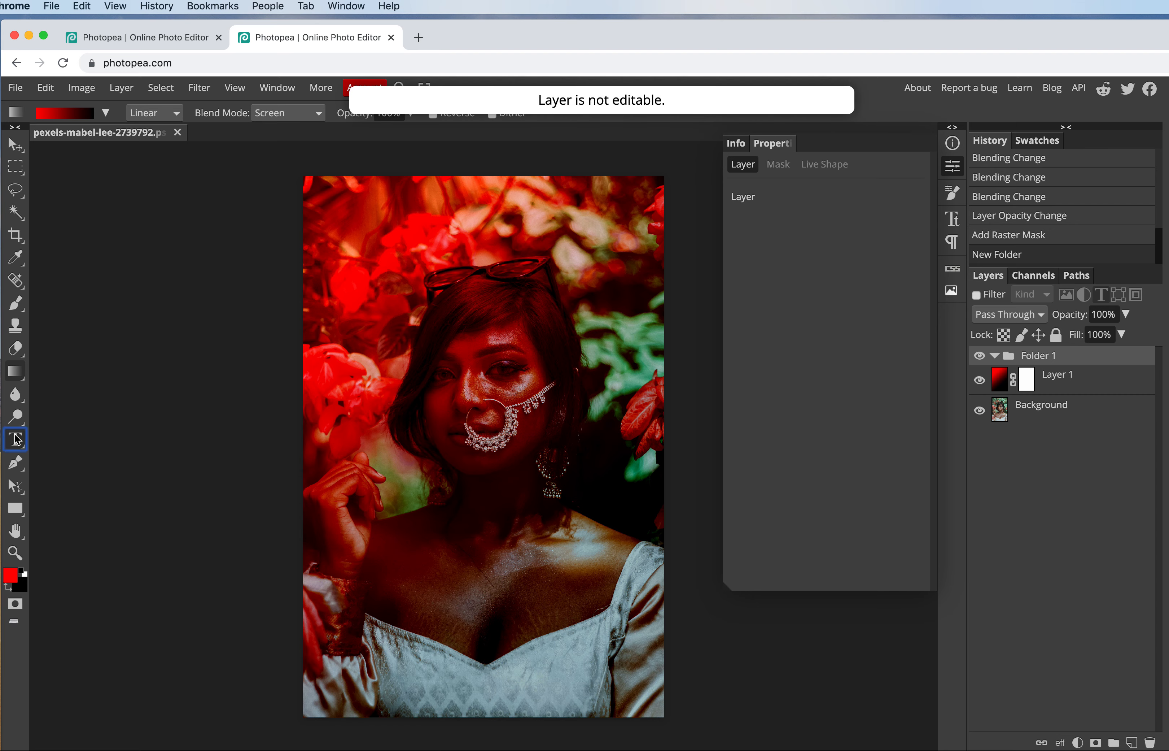
{"action": "left_click", "coordinate": [436, 485]}
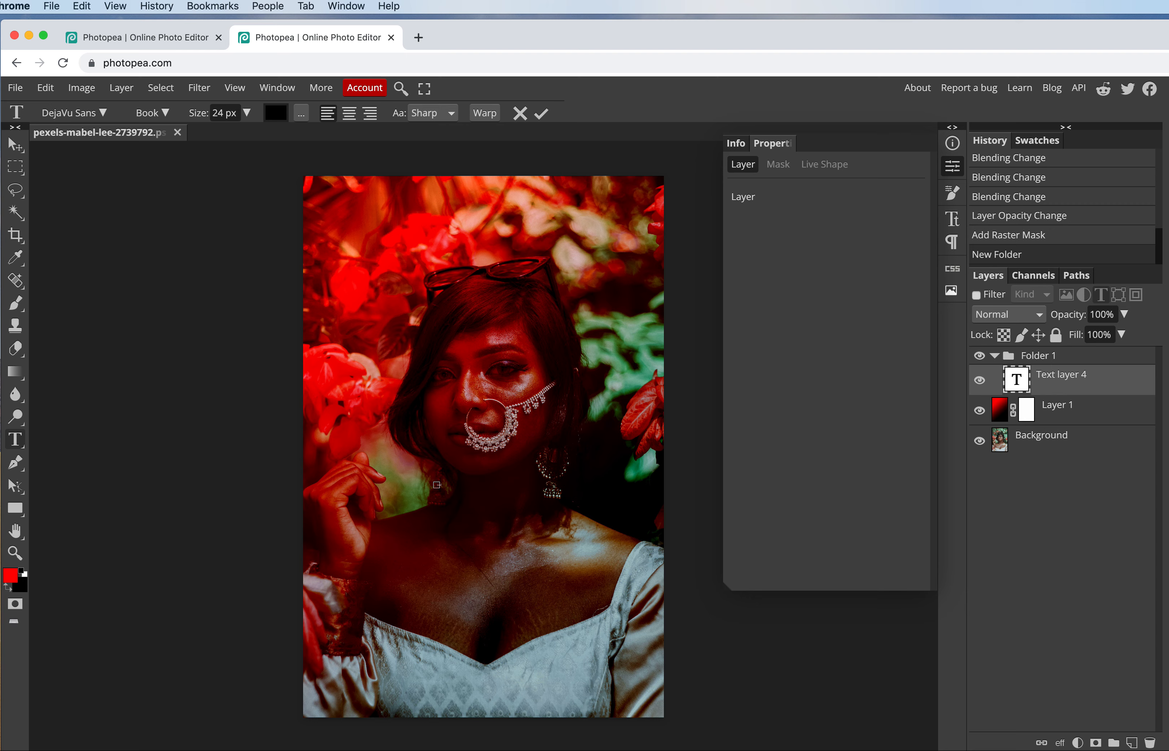
{"action": "left_click", "coordinate": [15, 145]}
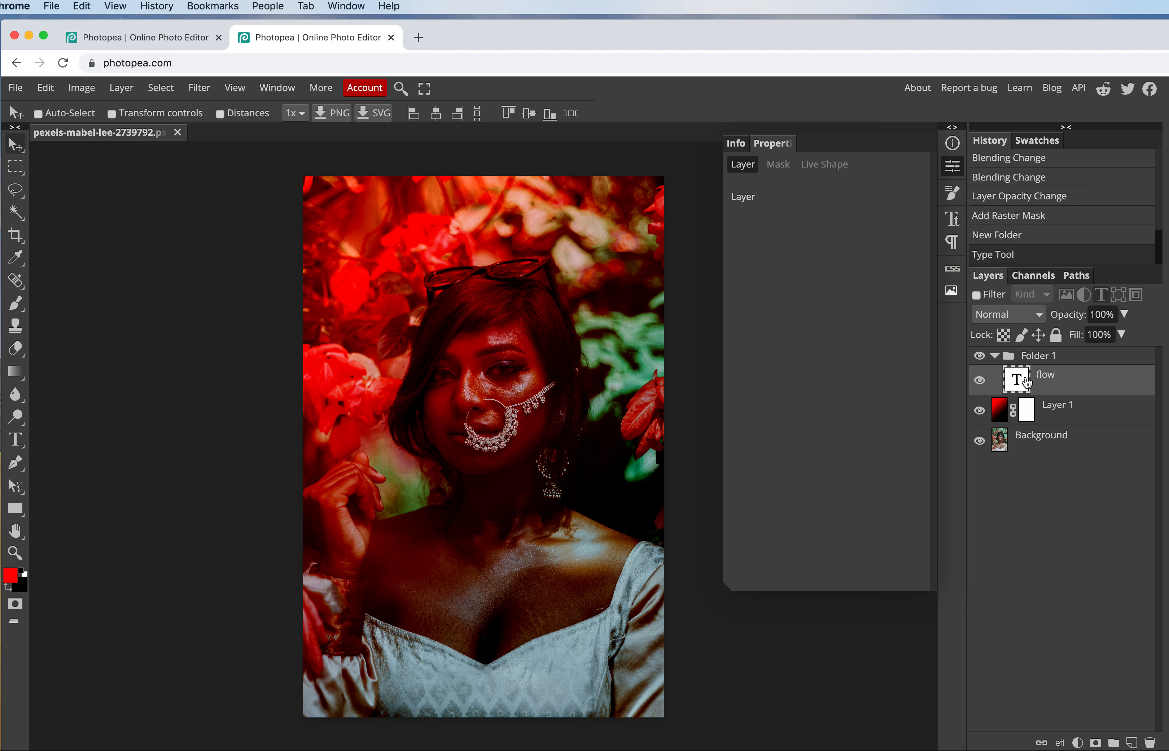
{"action": "left_click_drag", "start_coordinate": [1025, 385], "coordinate": [1152, 743]}
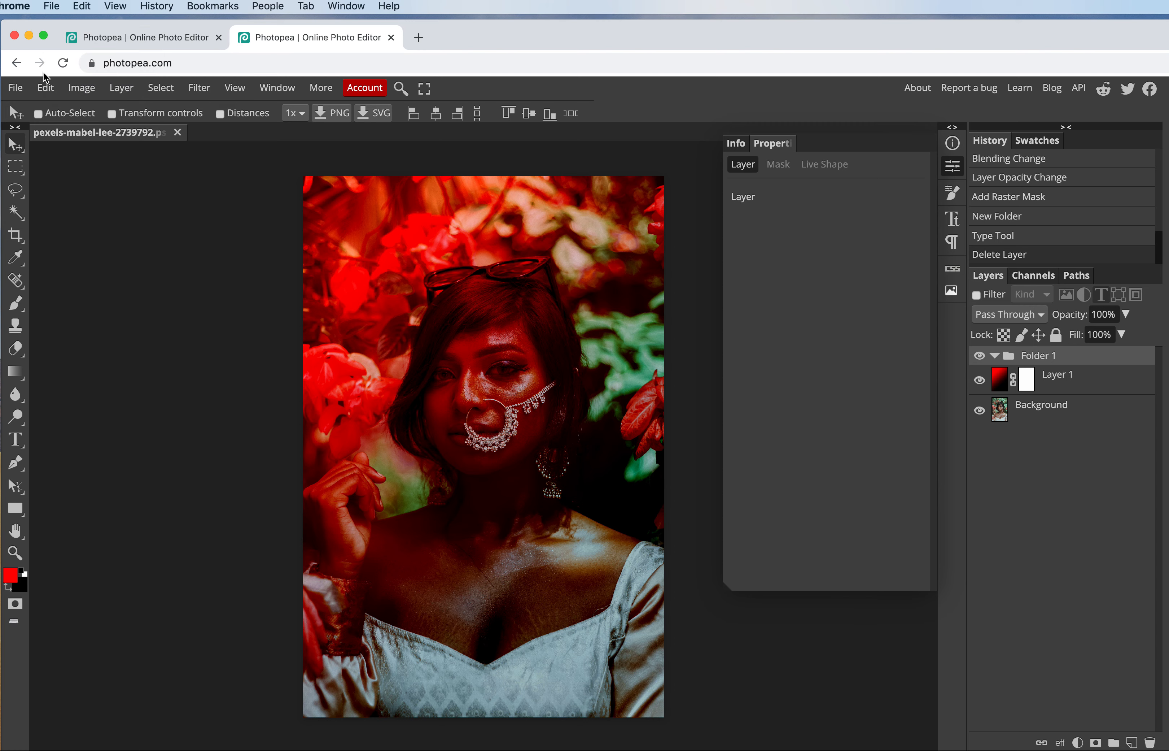
Open pexels-ali-pazani-2811087.jpg and try the Filter Gallery's Palette Knife effect with stroke size 25, stroke detail 3 and softness 2.
{"action": "left_click", "coordinate": [19, 93]}
{"action": "left_click", "coordinate": [48, 135]}
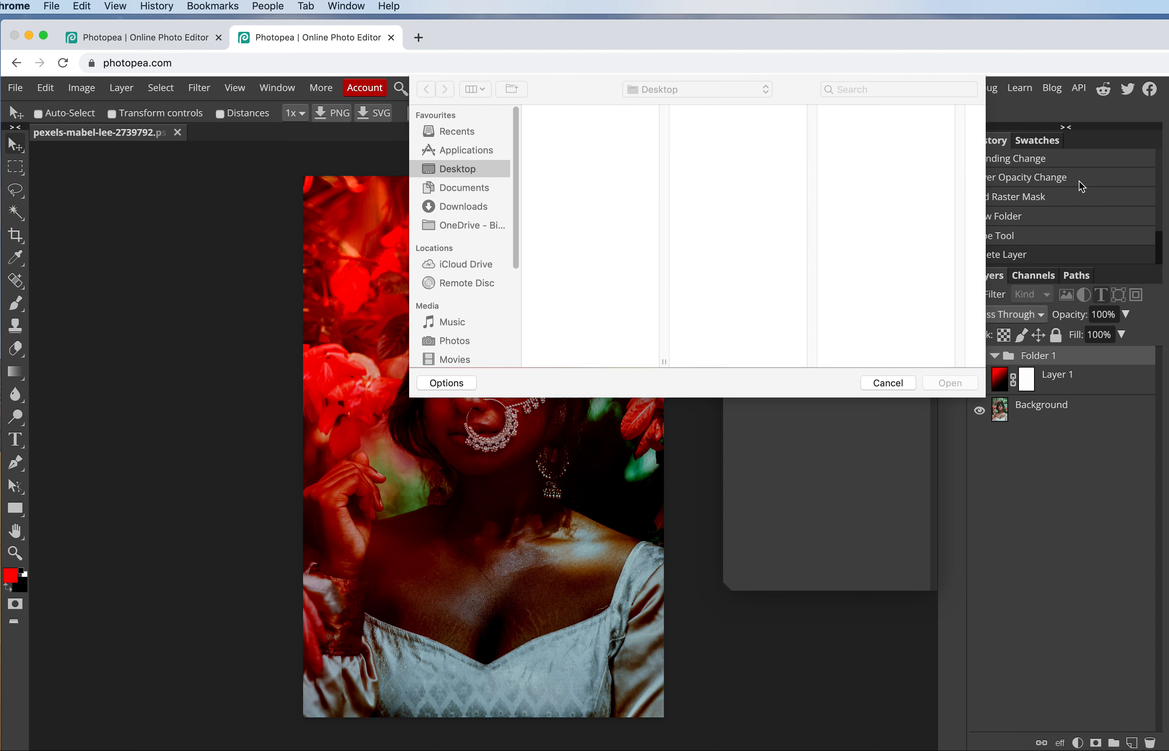
{"action": "left_click", "coordinate": [579, 116]}
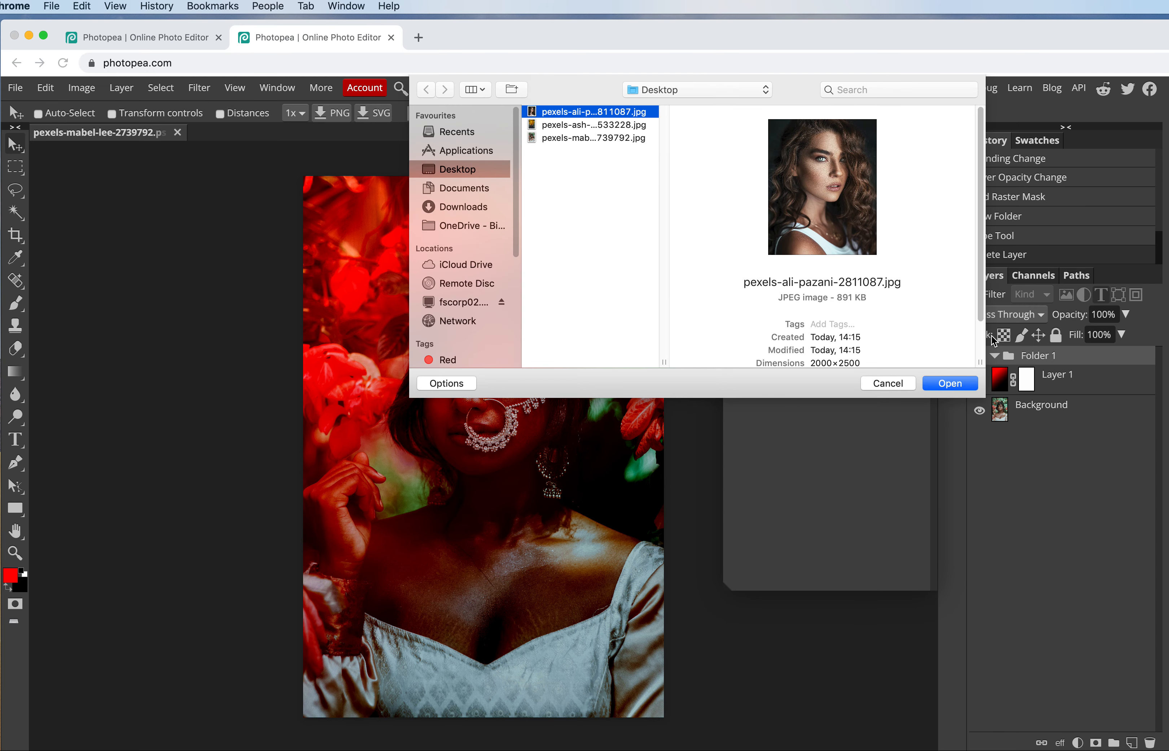
{"action": "left_click", "coordinate": [944, 387]}
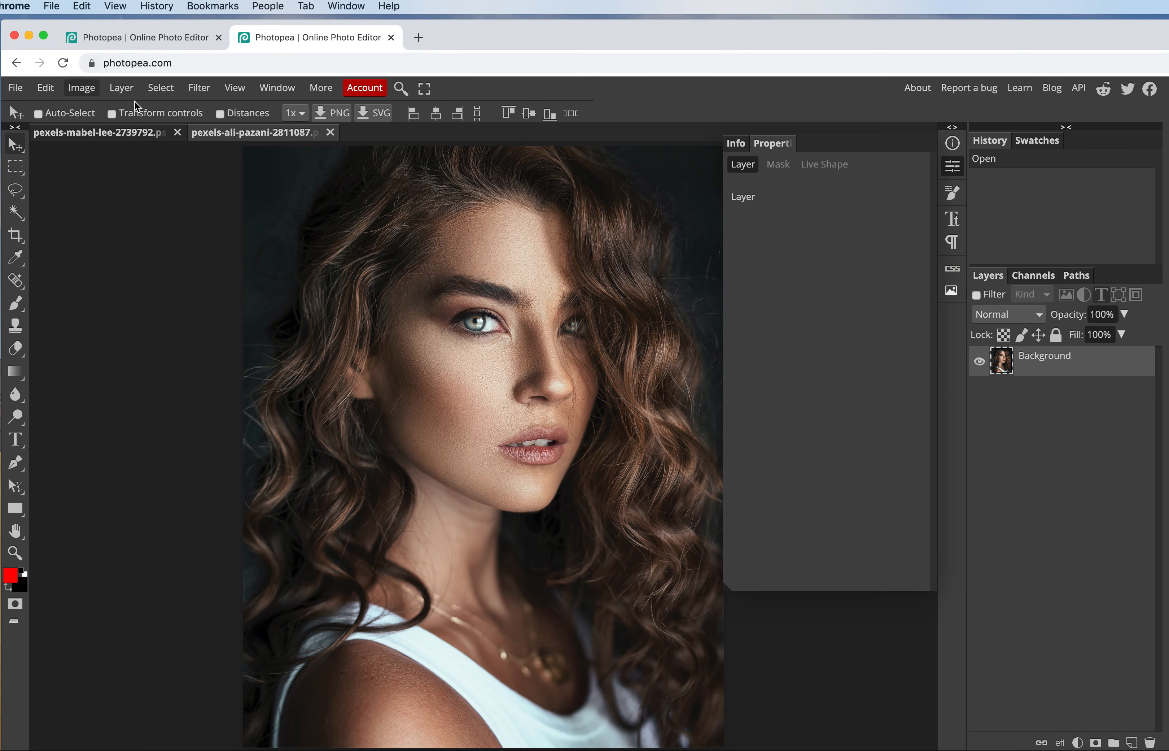
{"action": "left_click", "coordinate": [199, 88]}
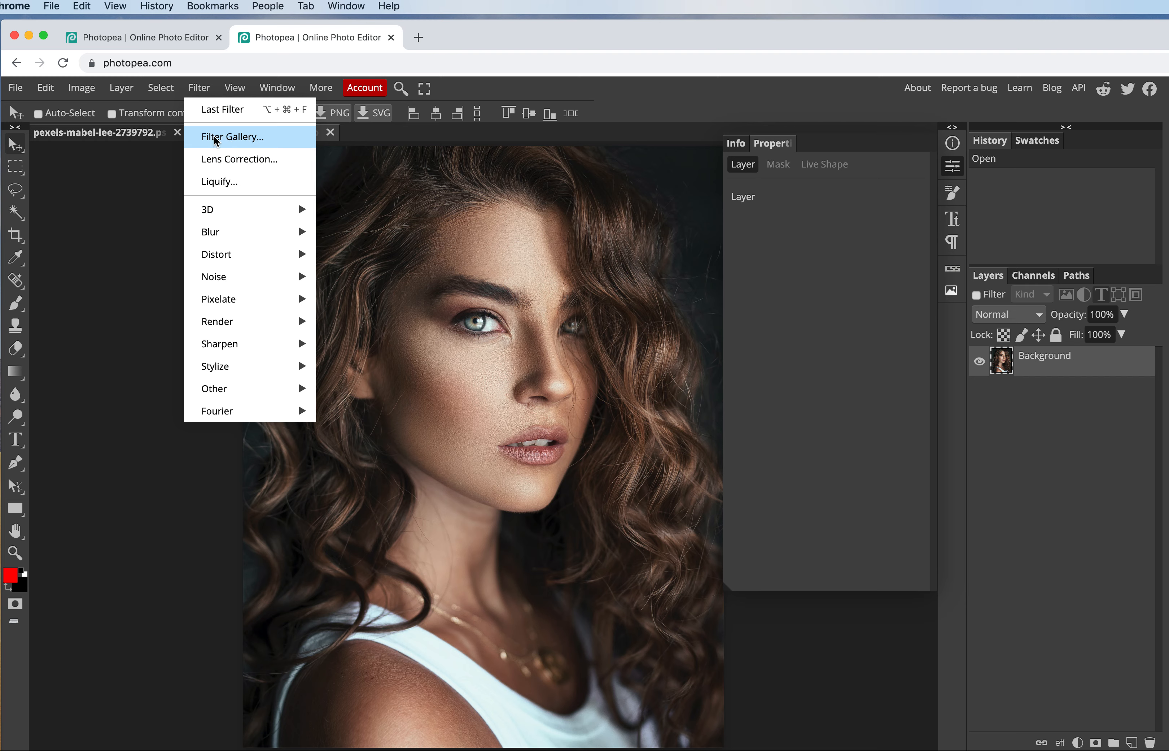
{"action": "left_click", "coordinate": [236, 138]}
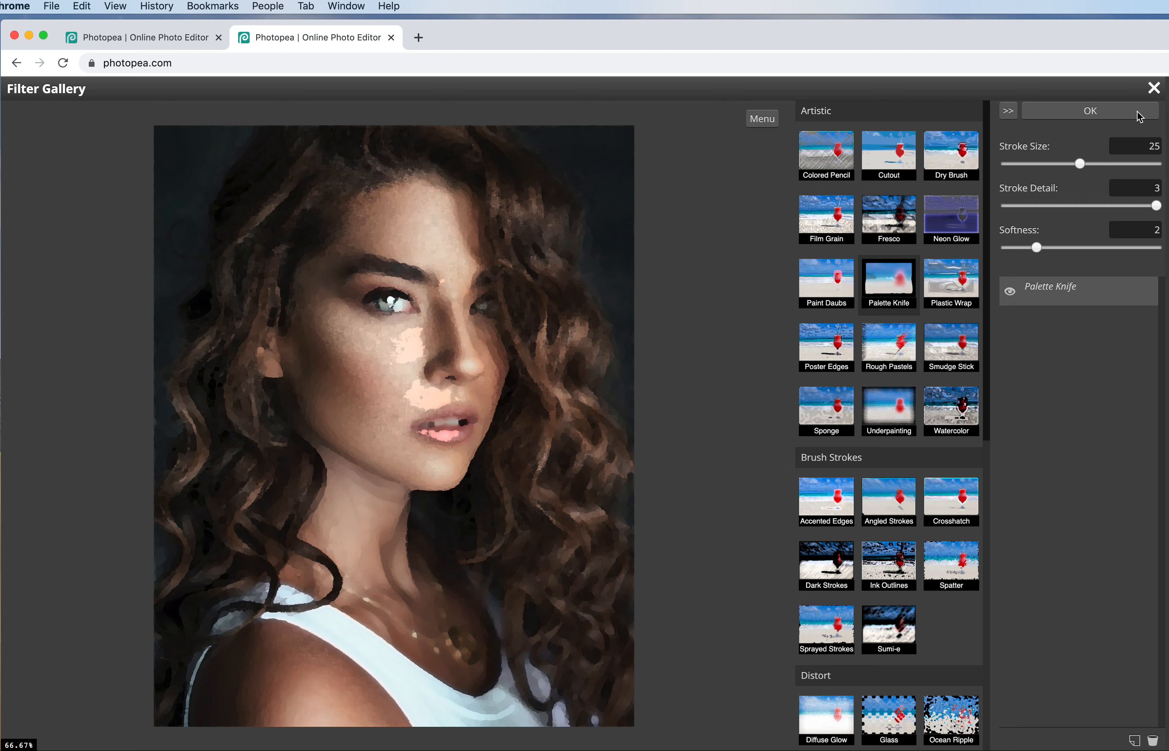
Switch to the empty Photopea browser tab and open pexels-ali-pazani-2811087.jpg from the Desktop there.
{"action": "left_click", "coordinate": [132, 41]}
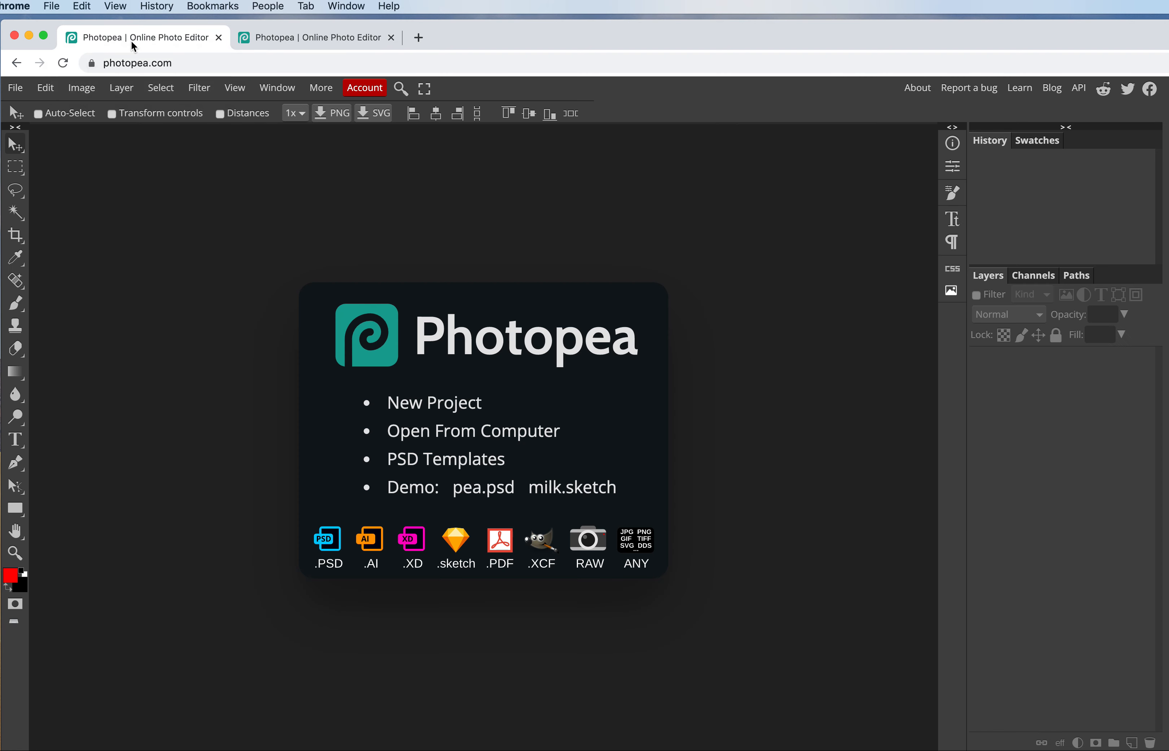
{"action": "left_click", "coordinate": [28, 85]}
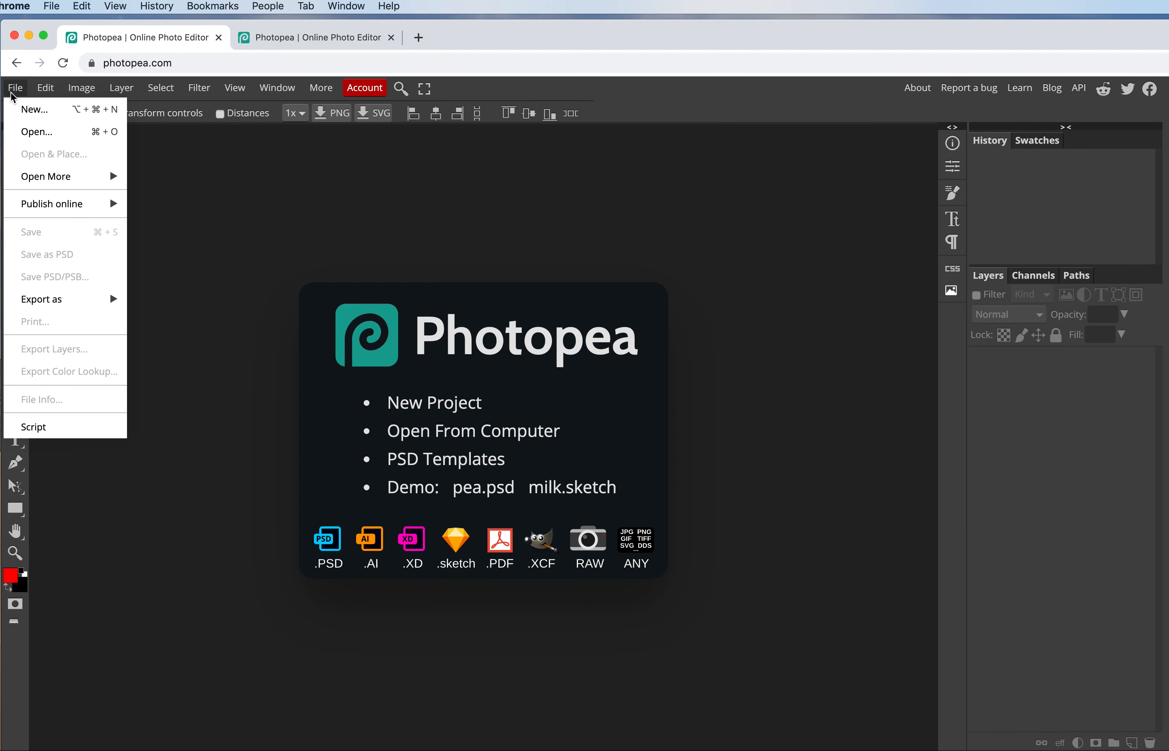
{"action": "left_click", "coordinate": [37, 130]}
{"action": "left_click", "coordinate": [570, 113]}
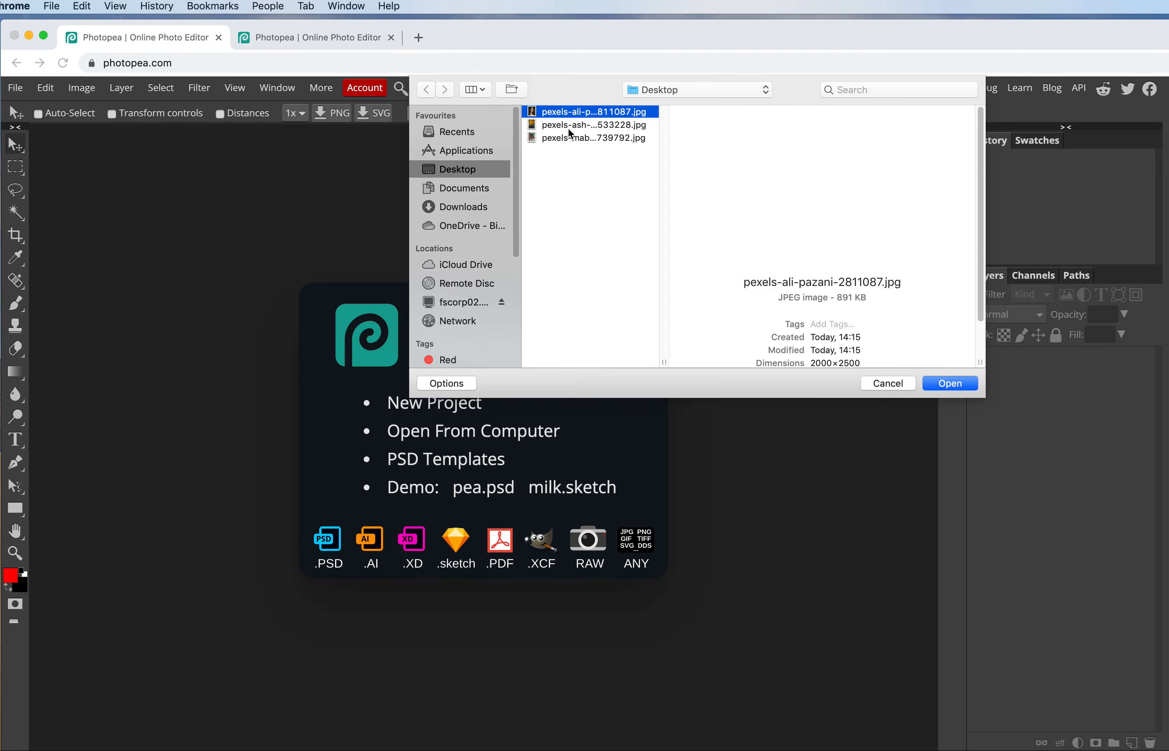
{"action": "left_click", "coordinate": [946, 383]}
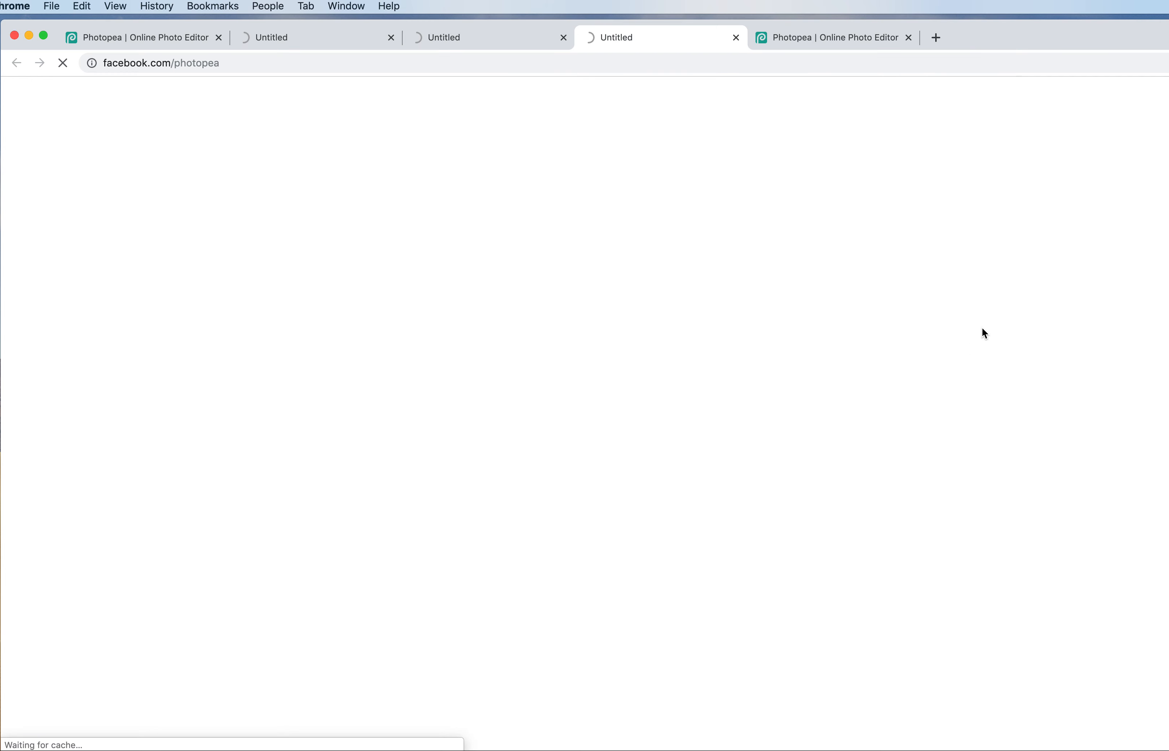
Close two of the stray browser tabs and return to the Photopea tab with the unfiltered portrait.
{"action": "left_click", "coordinate": [735, 38]}
{"action": "left_click", "coordinate": [564, 38]}
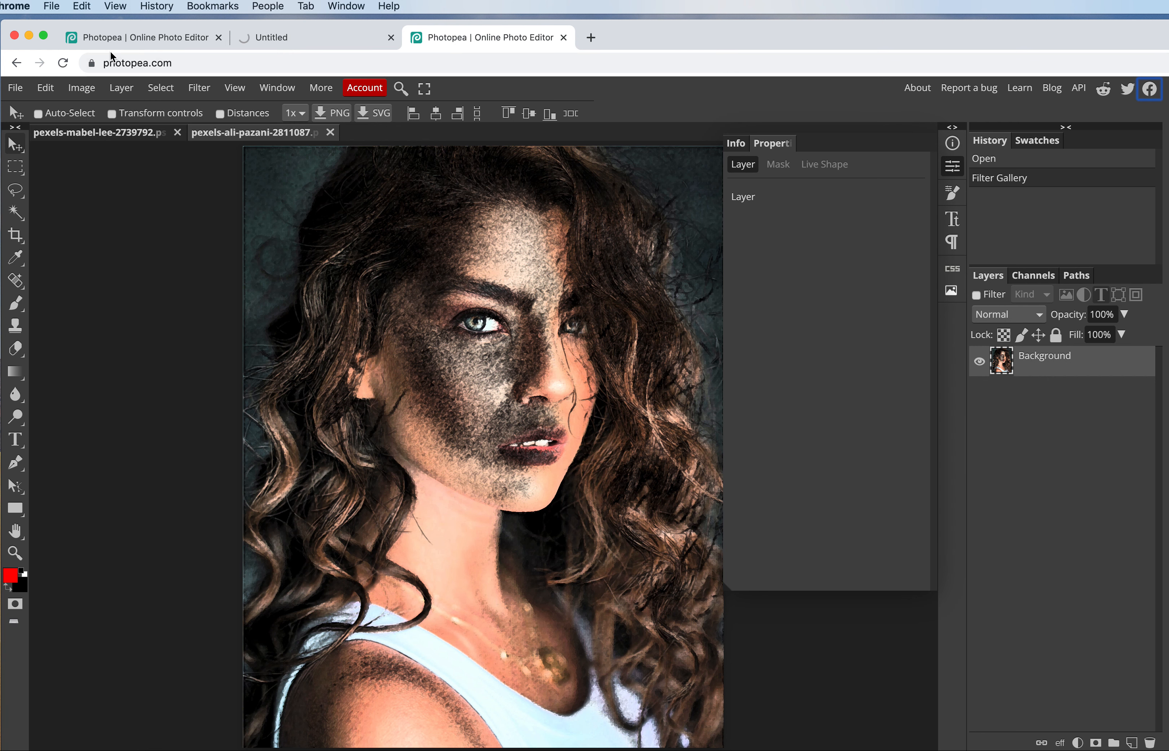
{"action": "left_click", "coordinate": [147, 36]}
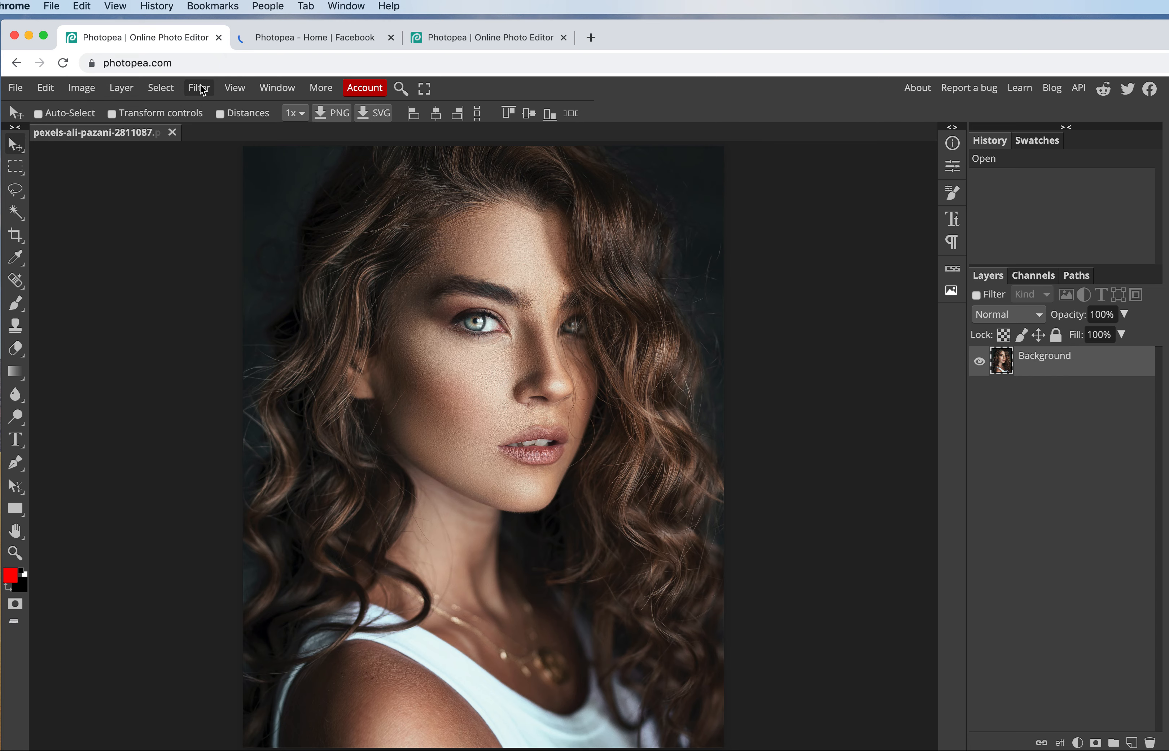
Apply a Color Balance adjustment to the portrait's shadows with Red 28, Green 66 and Blue 84.
{"action": "left_click", "coordinate": [79, 89]}
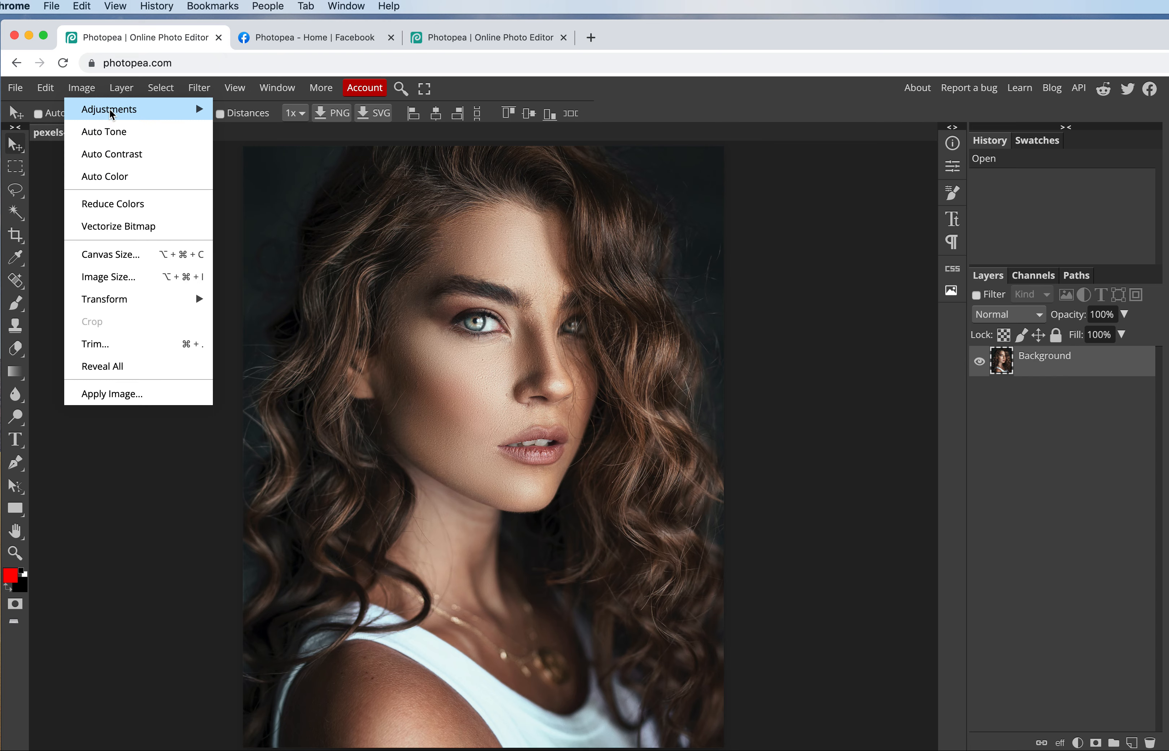
{"action": "mouse_move", "coordinate": [111, 115]}
{"action": "left_click", "coordinate": [271, 252]}
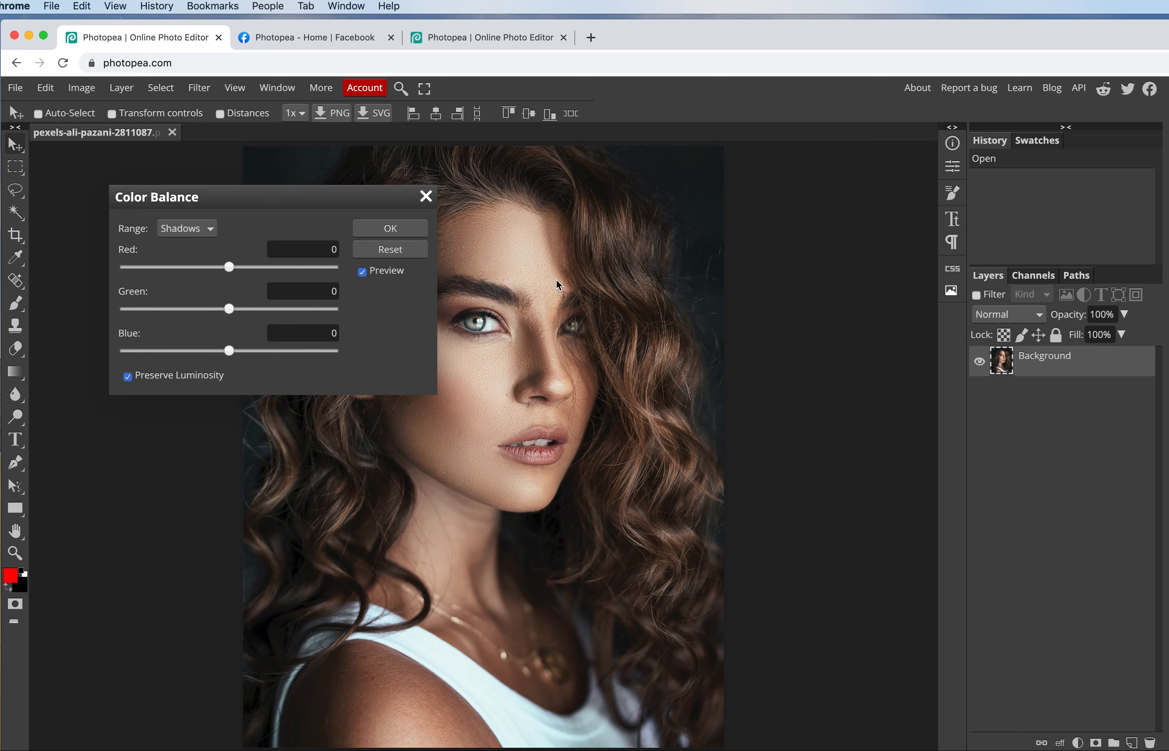
{"action": "left_click_drag", "start_coordinate": [233, 271], "coordinate": [256, 313]}
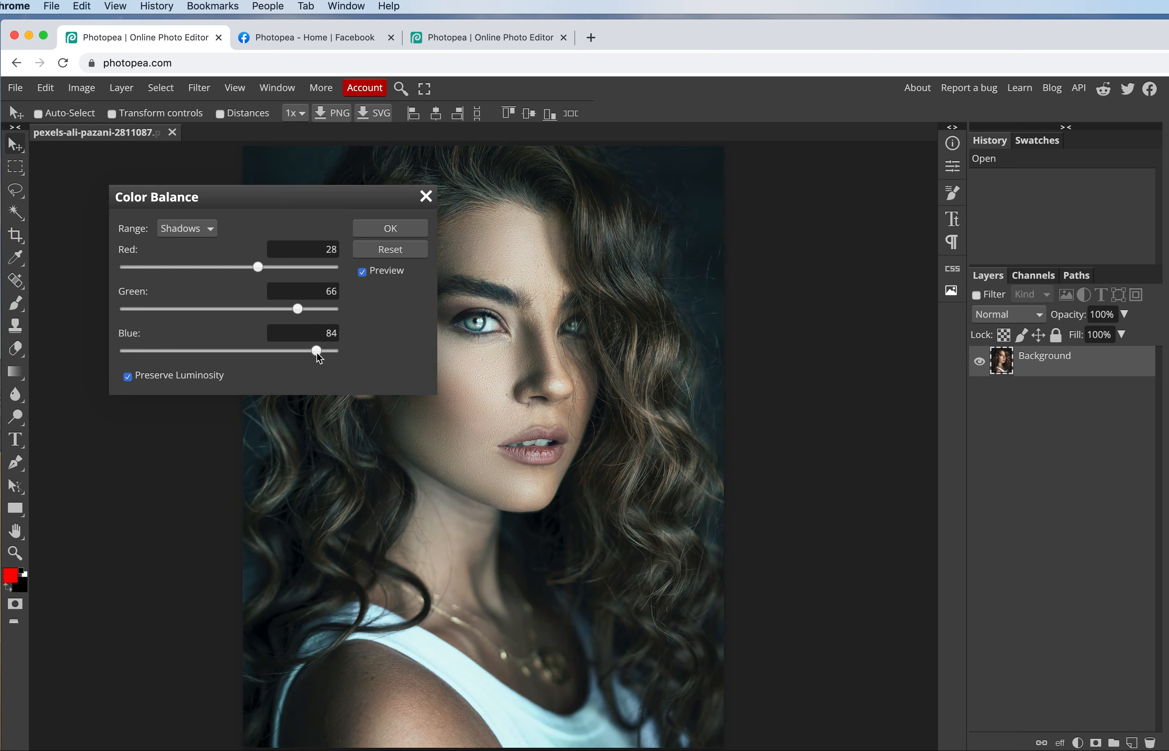
{"action": "left_click", "coordinate": [391, 229]}
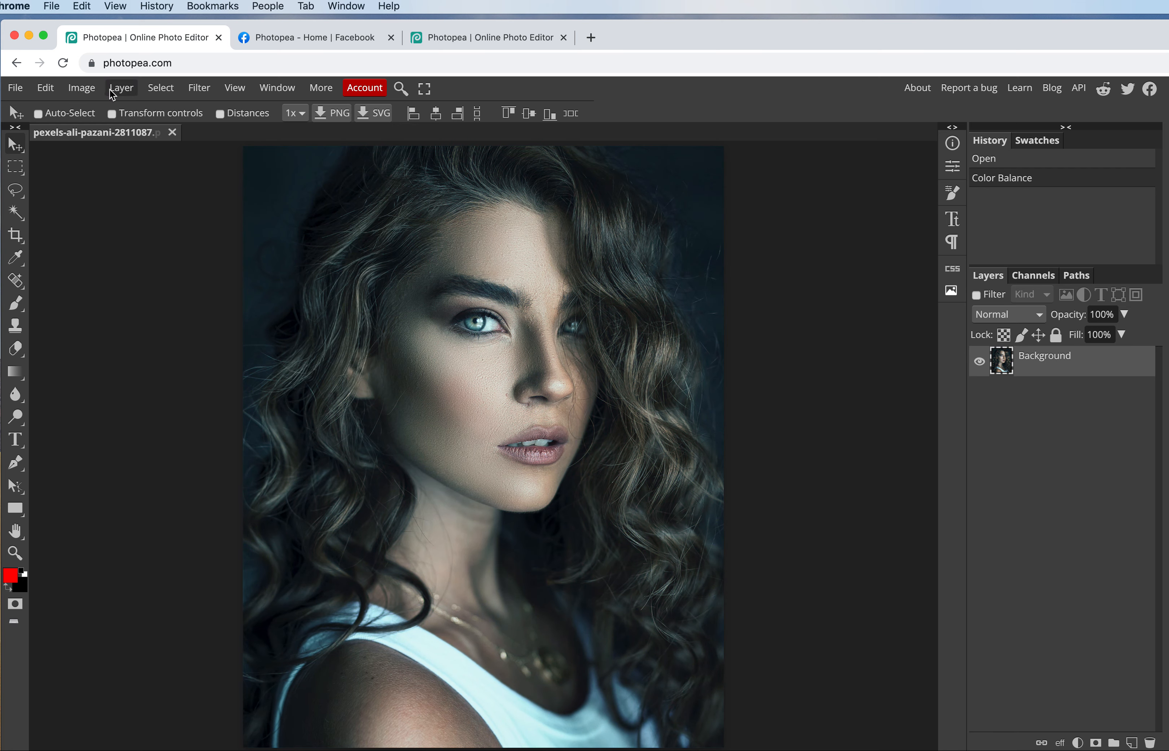
Convert the portrait with a Black & White adjustment using Red 29, Green 178, Cyan 144, Blue -25 and Magenta 270.
{"action": "left_click", "coordinate": [83, 89]}
{"action": "mouse_move", "coordinate": [192, 109]}
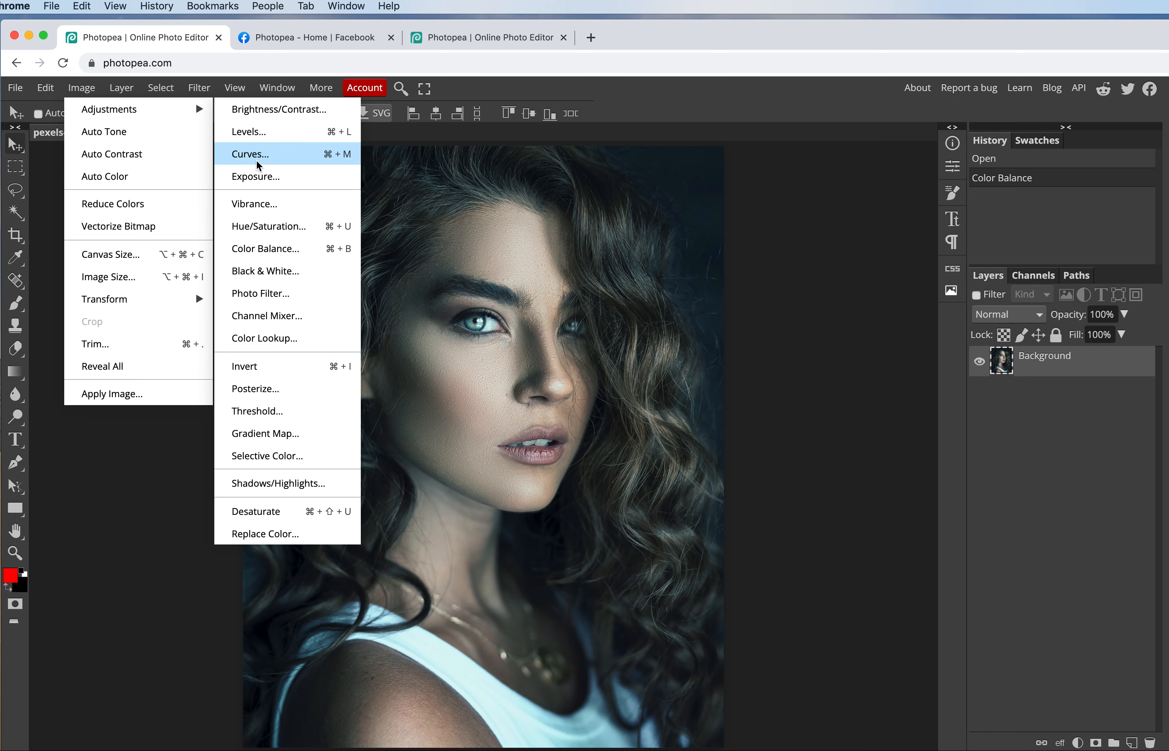
{"action": "left_click", "coordinate": [290, 271]}
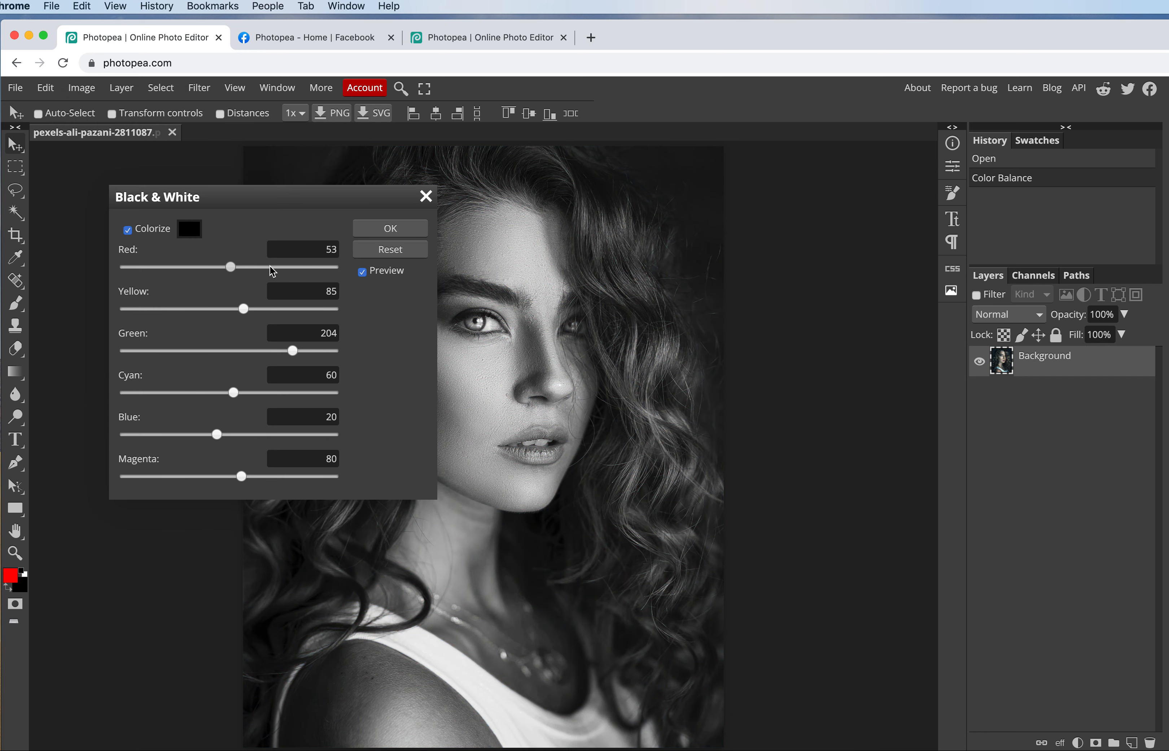
{"action": "left_click_drag", "start_coordinate": [270, 265], "coordinate": [220, 274]}
{"action": "left_click_drag", "start_coordinate": [240, 400], "coordinate": [271, 395]}
{"action": "left_click_drag", "start_coordinate": [291, 191], "coordinate": [844, 261]}
{"action": "mouse_move", "coordinate": [770, 505]}
{"action": "left_mouse_down"}
{"action": "mouse_move", "coordinate": [849, 499]}
{"action": "mouse_move", "coordinate": [751, 502]}
{"action": "left_mouse_up"}
{"action": "left_click_drag", "start_coordinate": [794, 546], "coordinate": [873, 546]}
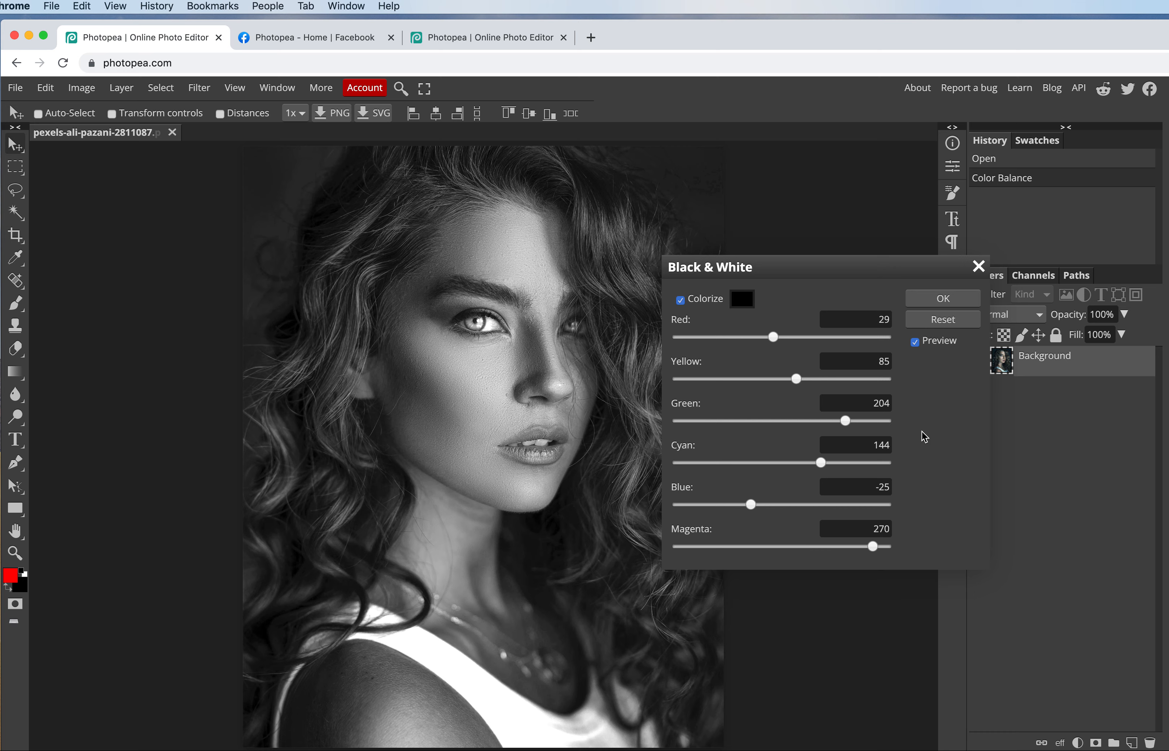
{"action": "mouse_move", "coordinate": [855, 429]}
{"action": "left_mouse_down"}
{"action": "mouse_move", "coordinate": [819, 422]}
{"action": "mouse_move", "coordinate": [837, 423]}
{"action": "left_mouse_up"}
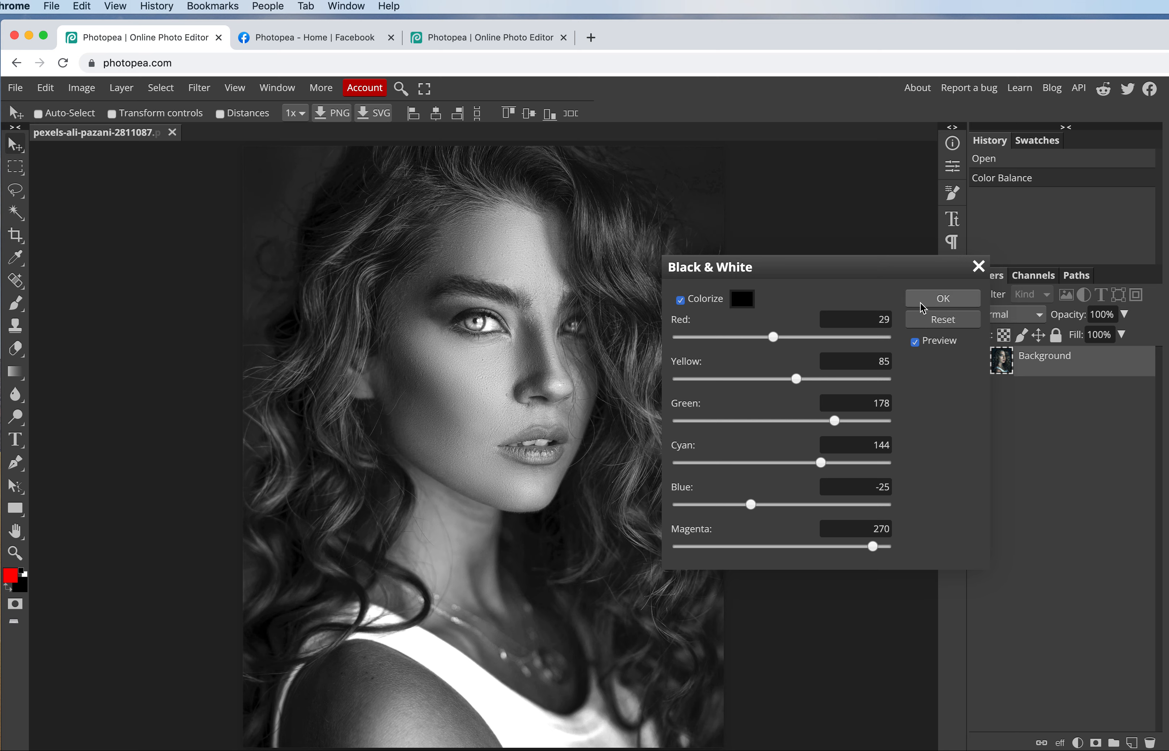
{"action": "left_click", "coordinate": [943, 298]}
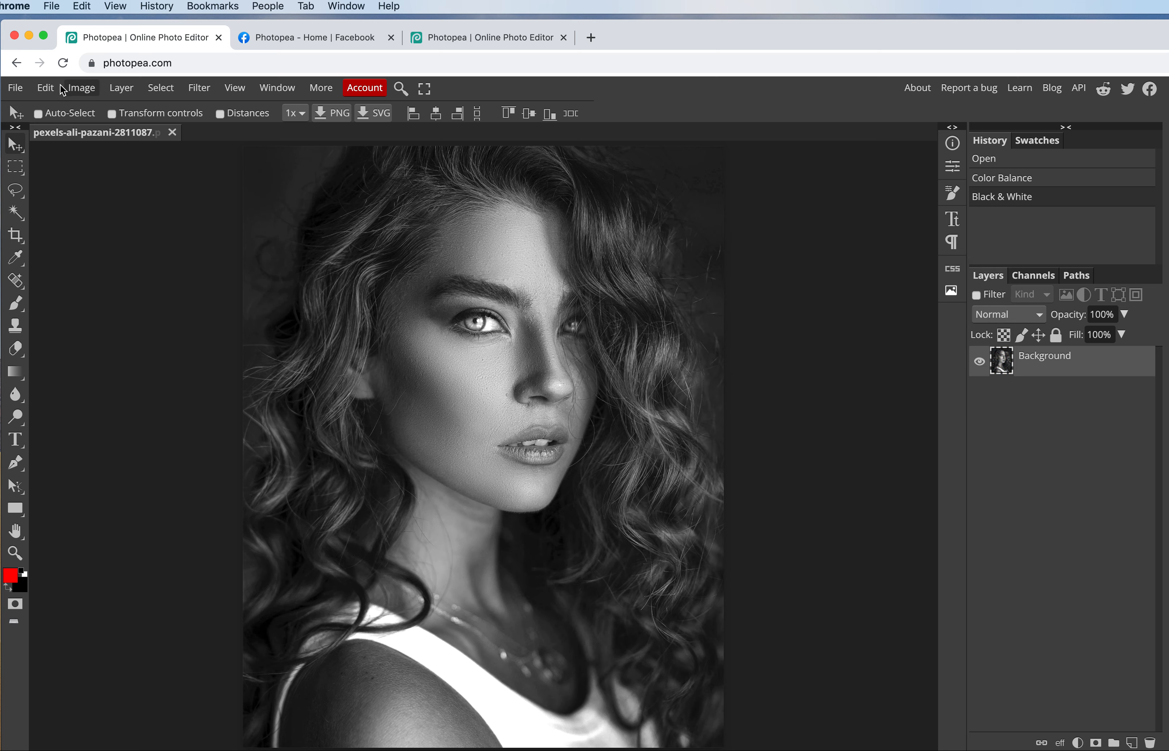
Show the colour picker, choose a dark red foreground colour, and bring up the text character settings.
{"action": "left_click", "coordinate": [273, 91]}
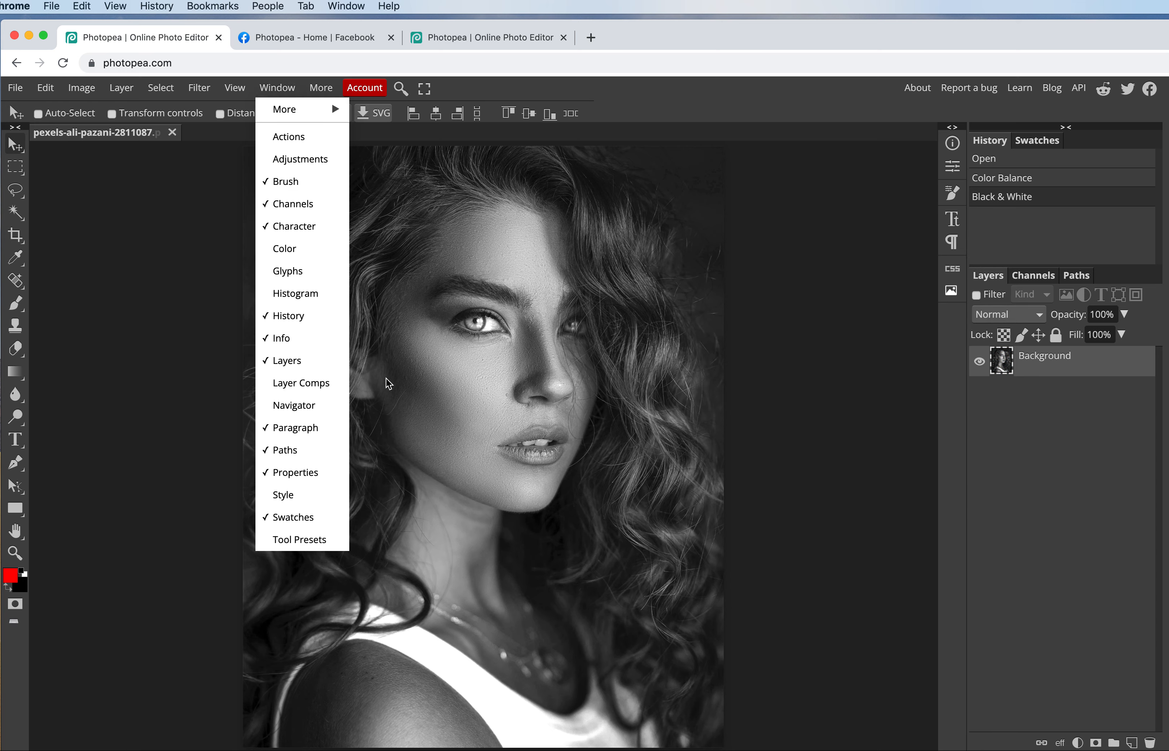
{"action": "left_click", "coordinate": [327, 260]}
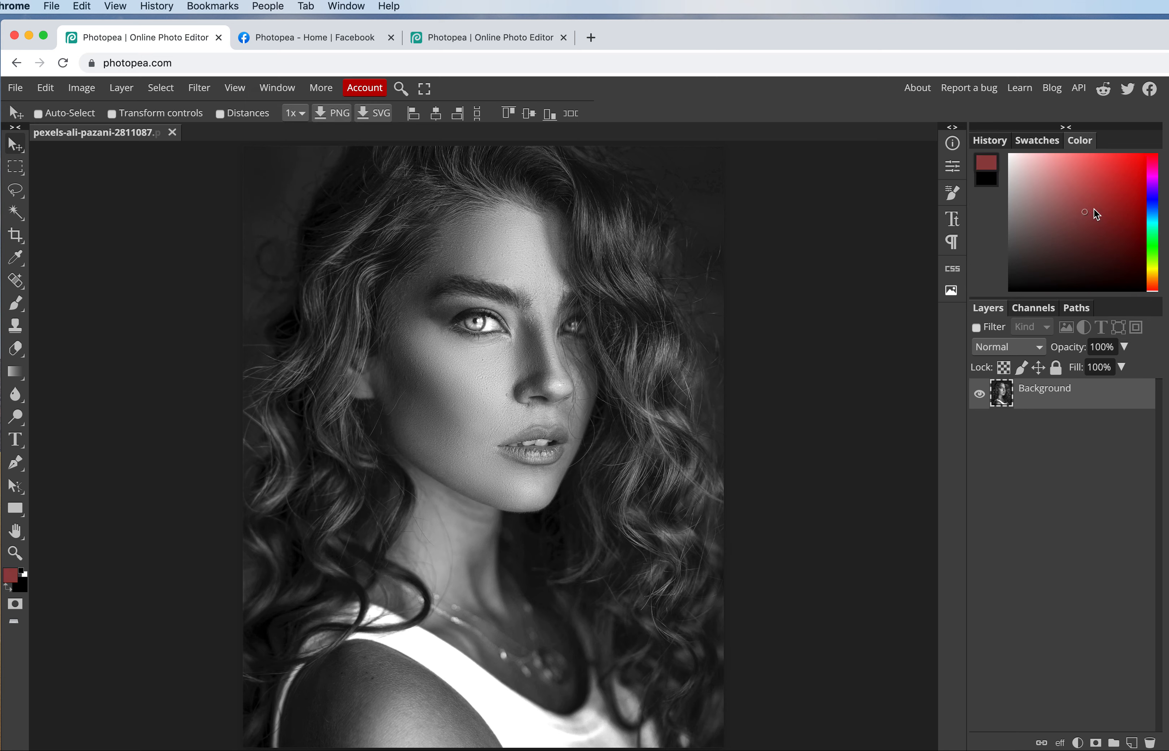
{"action": "left_click", "coordinate": [1135, 200]}
{"action": "left_click", "coordinate": [949, 226]}
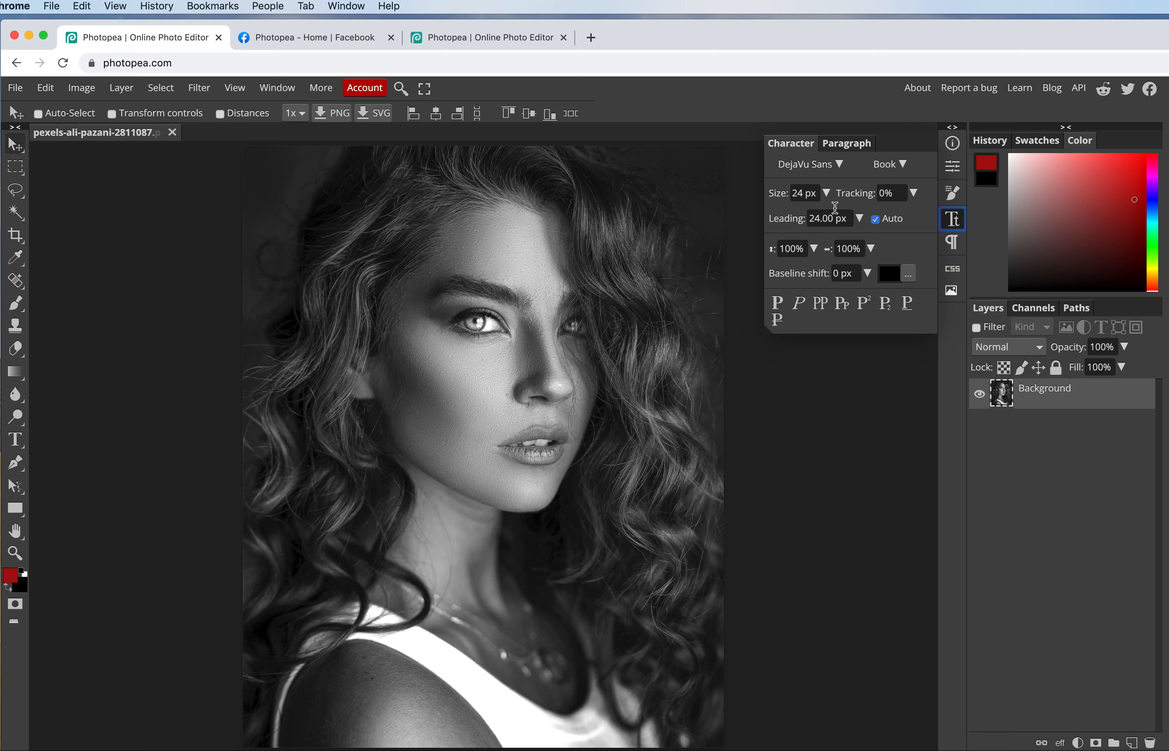
Add the text "fashion" at 300 px across the lower part of the portrait's face.
{"action": "left_click_drag", "start_coordinate": [826, 192], "coordinate": [836, 229]}
{"action": "left_click", "coordinate": [806, 197]}
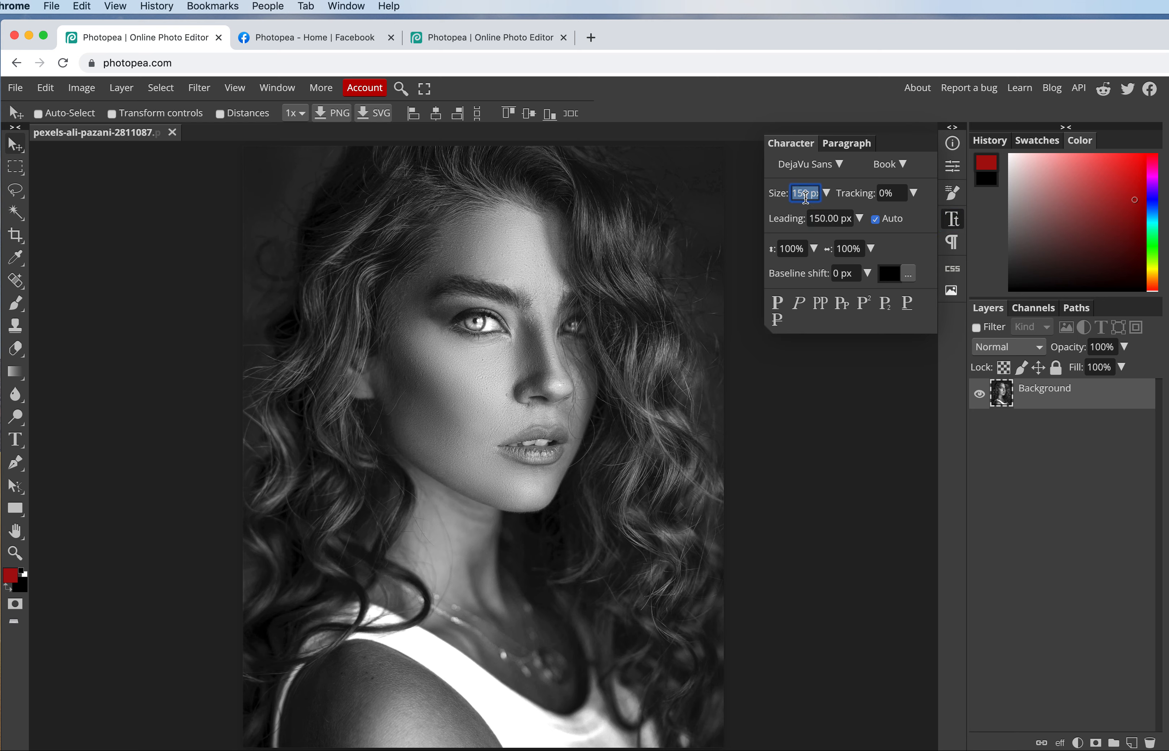
{"action": "type", "text": "30"}
{"action": "left_click", "coordinate": [15, 439]}
{"action": "left_click", "coordinate": [403, 503]}
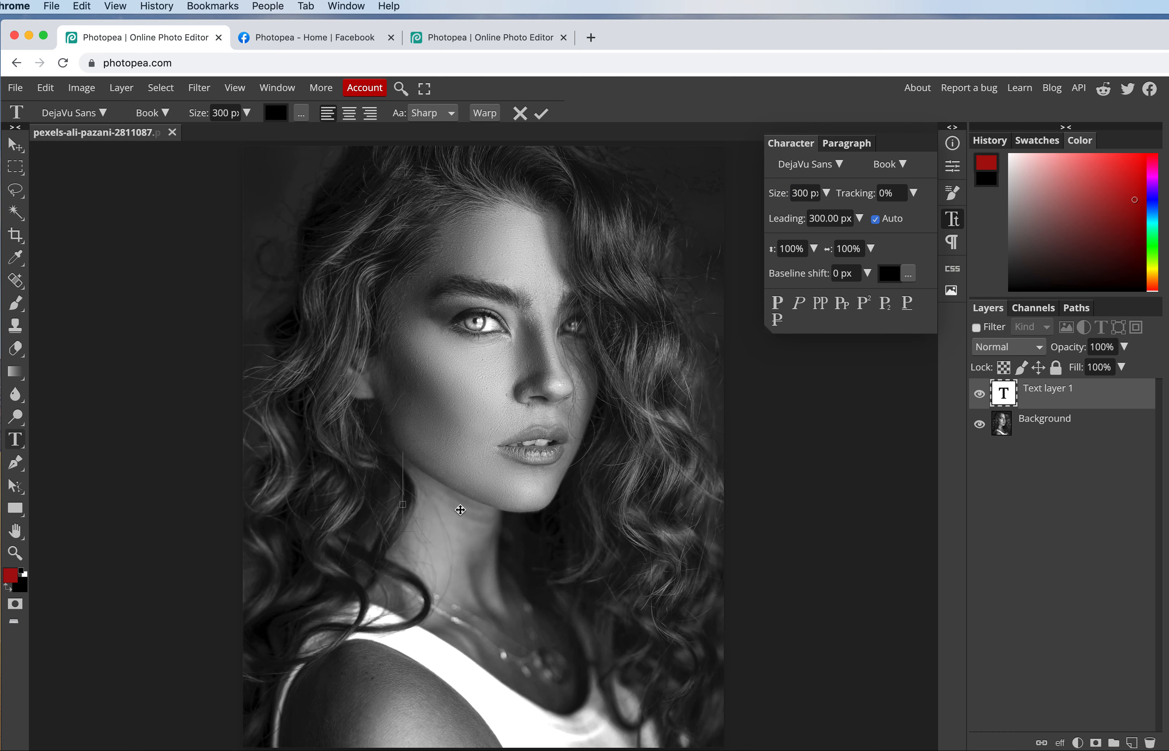
{"action": "type", "text": "dfdf"}
{"action": "left_click_drag", "start_coordinate": [545, 478], "coordinate": [387, 468]}
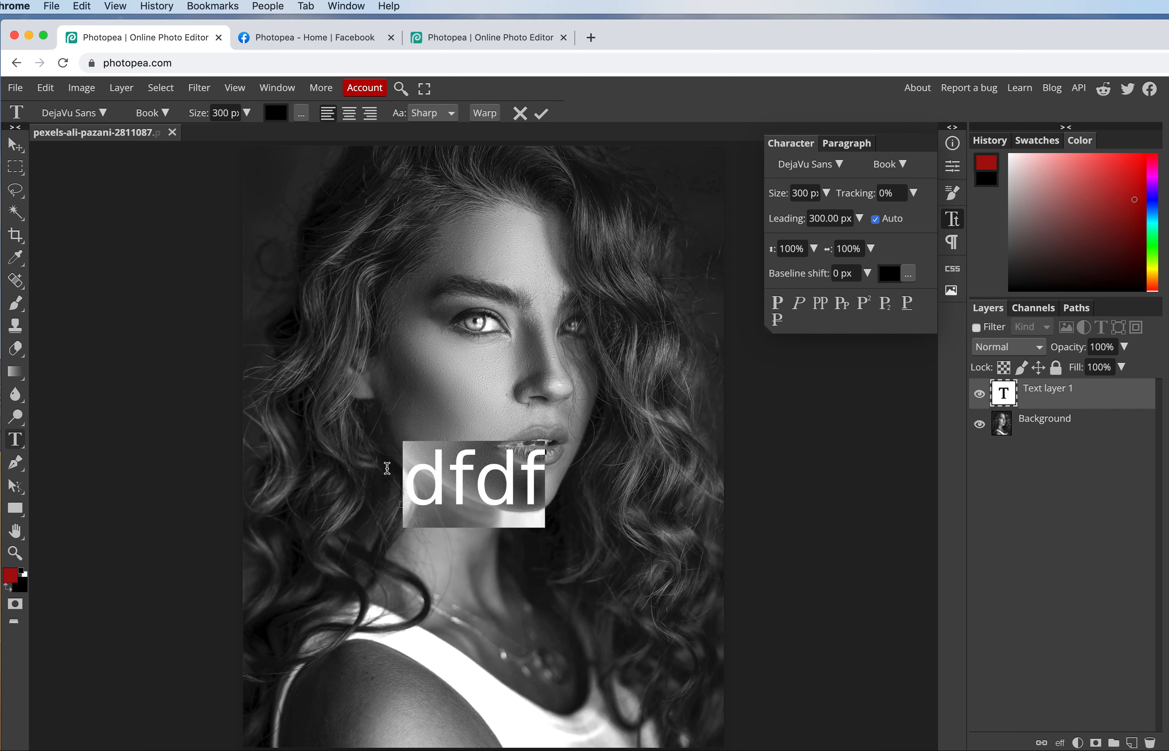
{"action": "type", "text": "fashion"}
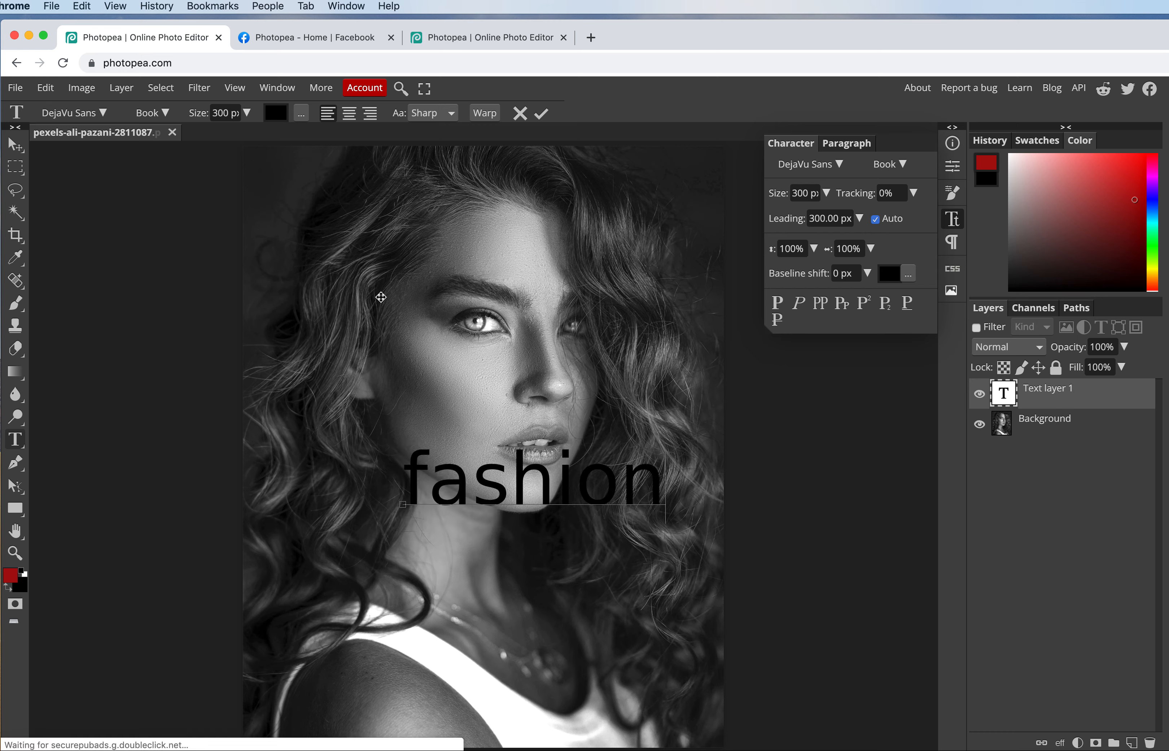
Move the "fashion" text down over the shoulders and scale it to about 148% of its size.
{"action": "left_click", "coordinate": [15, 145]}
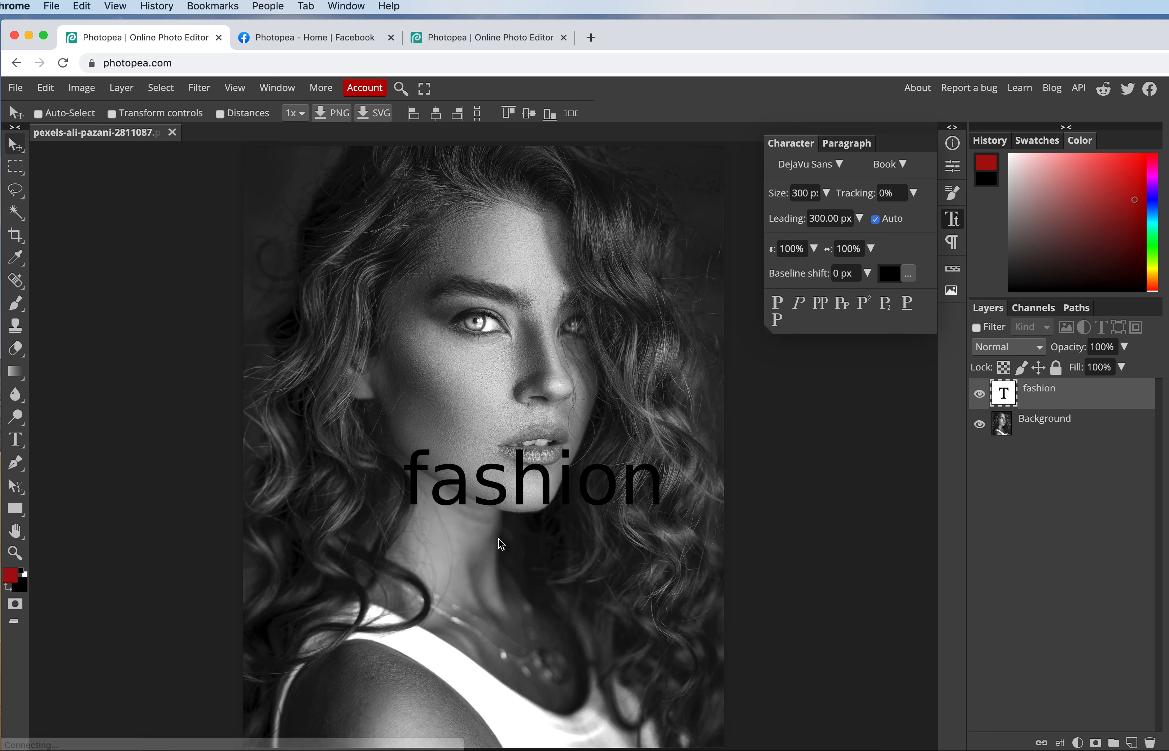
{"action": "left_click_drag", "start_coordinate": [499, 506], "coordinate": [414, 654]}
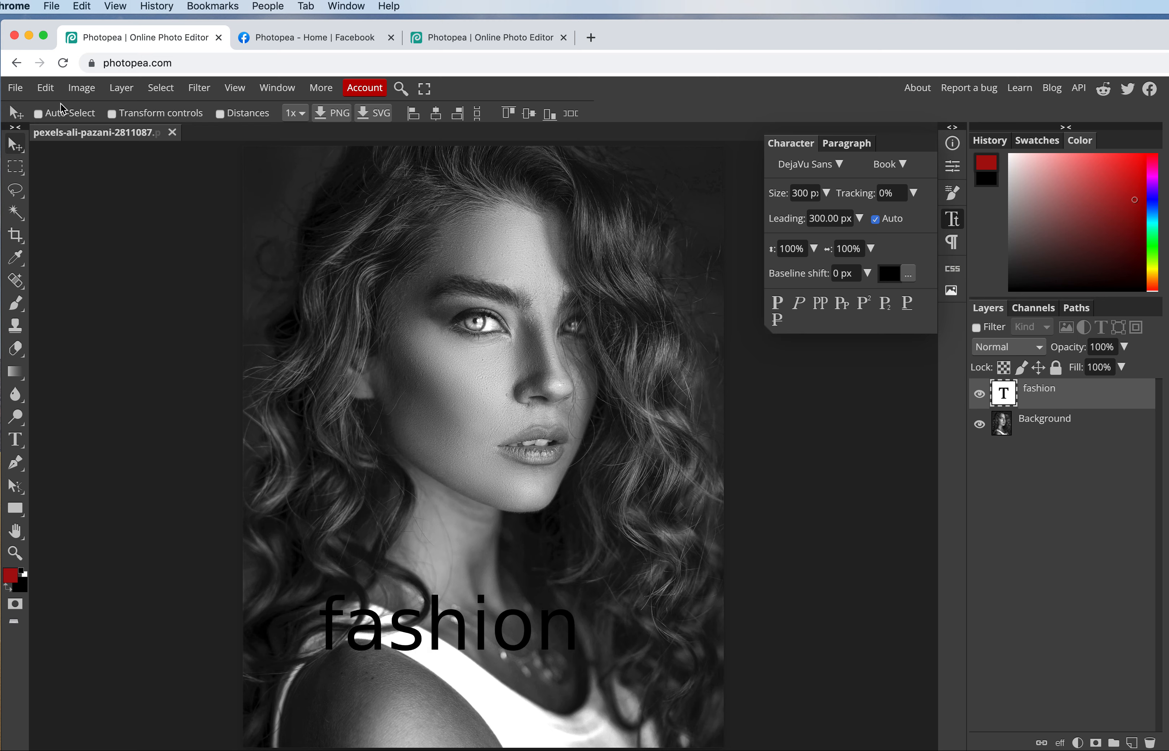
{"action": "left_click", "coordinate": [45, 88]}
{"action": "mouse_move", "coordinate": [112, 448]}
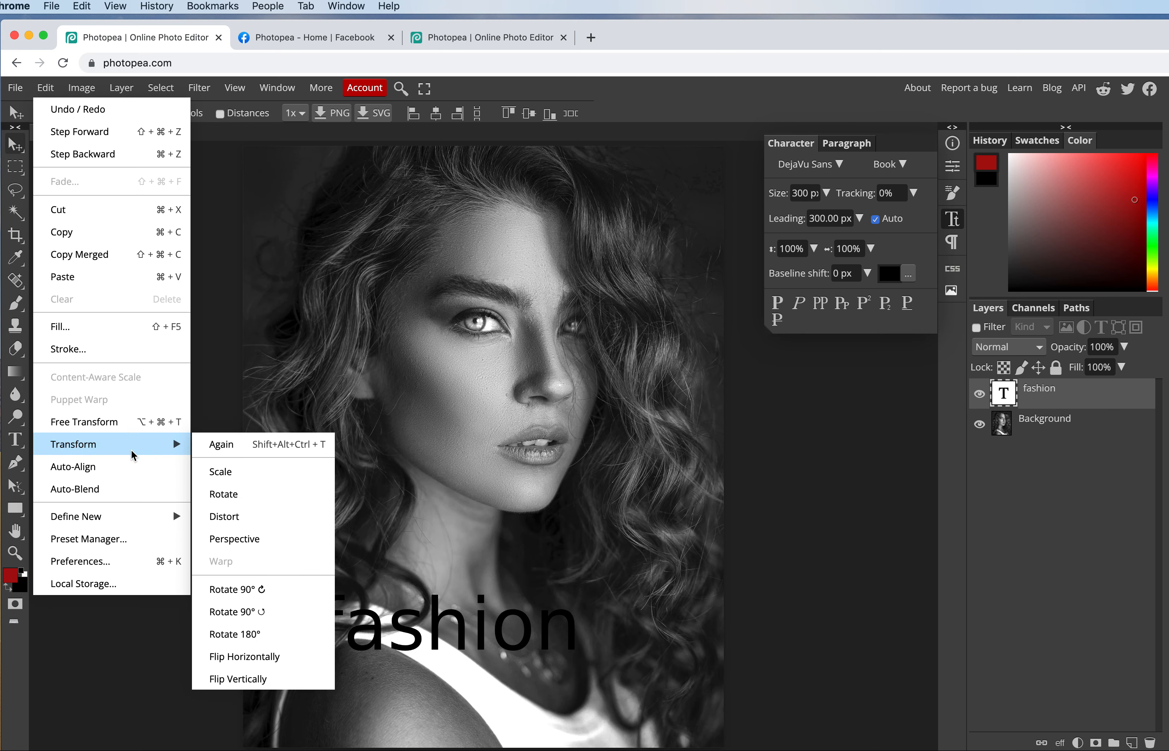
{"action": "left_click", "coordinate": [243, 471]}
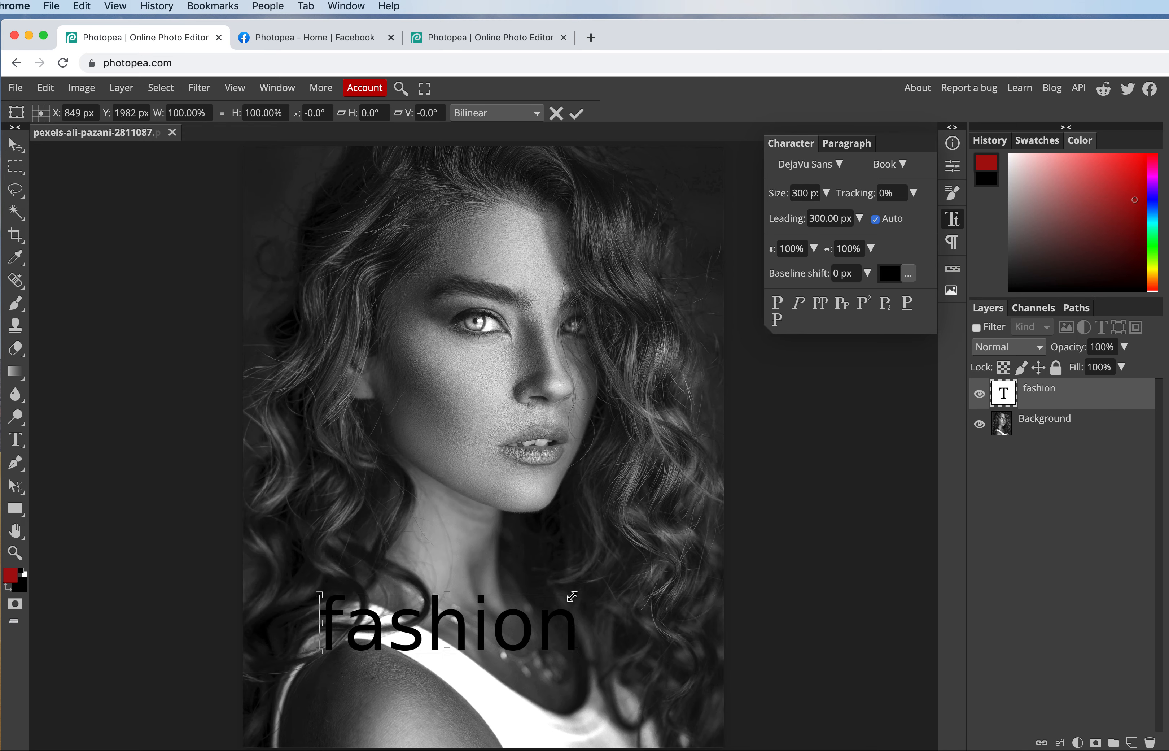
{"action": "left_click_drag", "start_coordinate": [577, 594], "coordinate": [693, 560]}
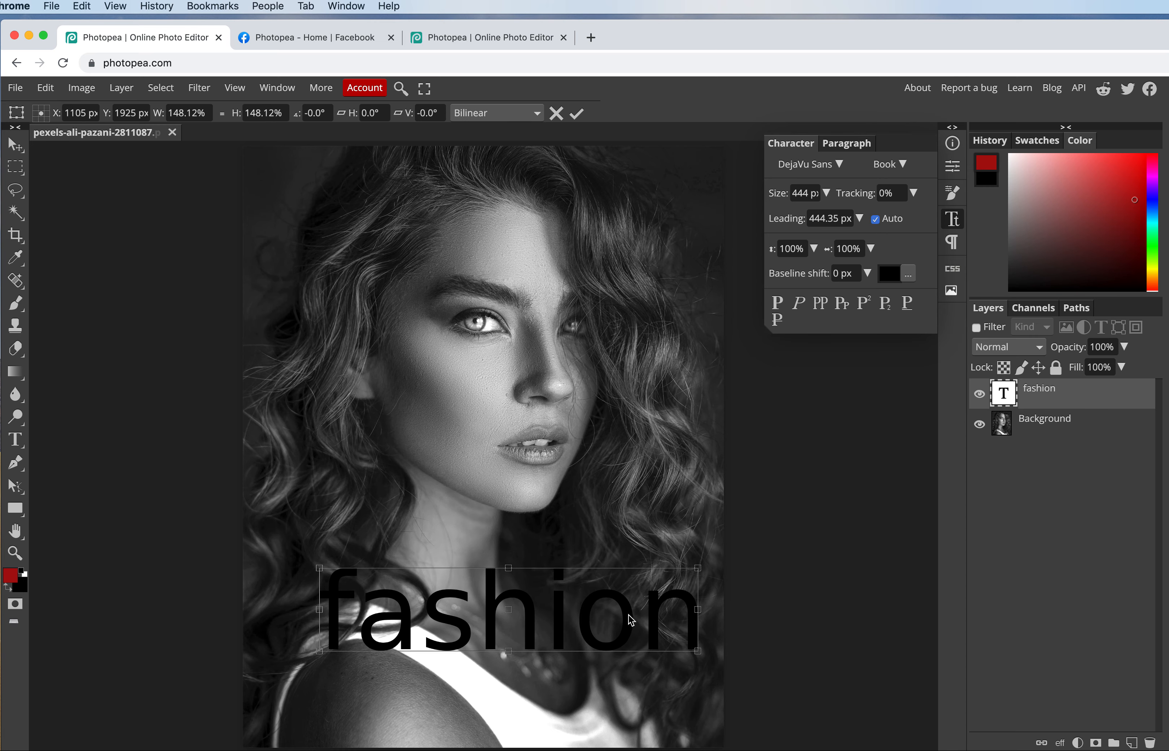
{"action": "left_click_drag", "start_coordinate": [633, 622], "coordinate": [596, 637]}
{"action": "key", "text": "Return"}
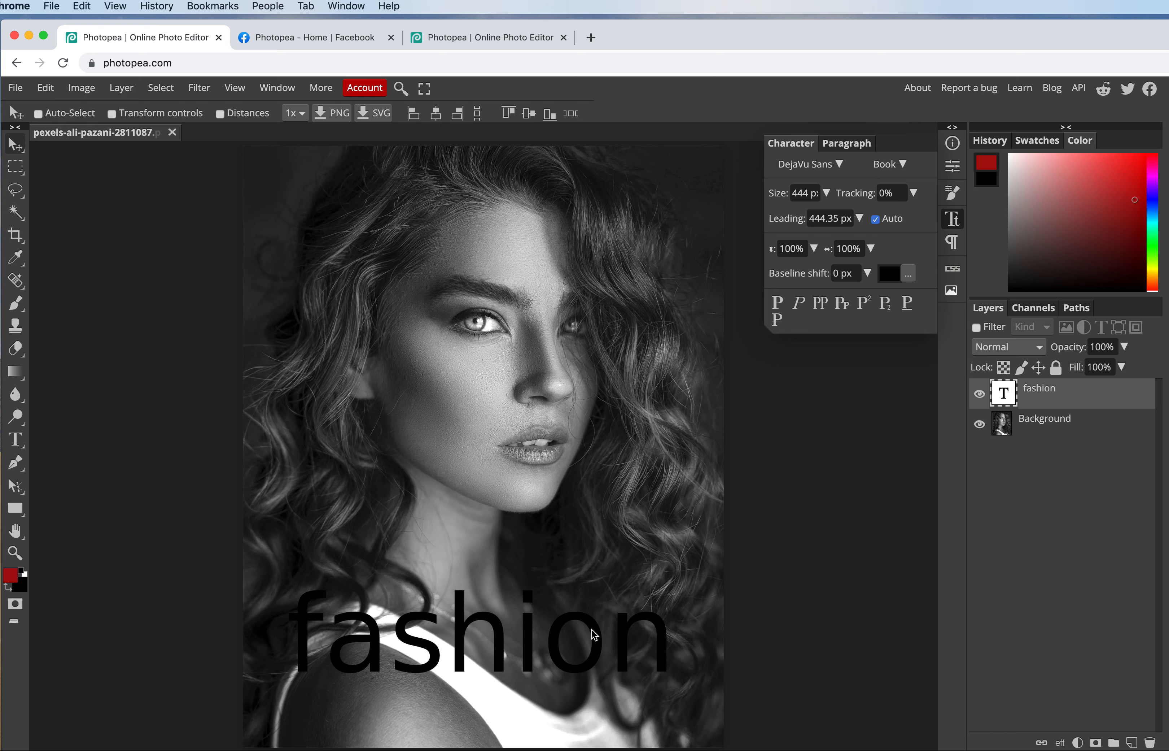
Change the font of the "fashion" text to Engry.
{"action": "left_click", "coordinate": [15, 439]}
{"action": "double_click", "coordinate": [466, 645]}
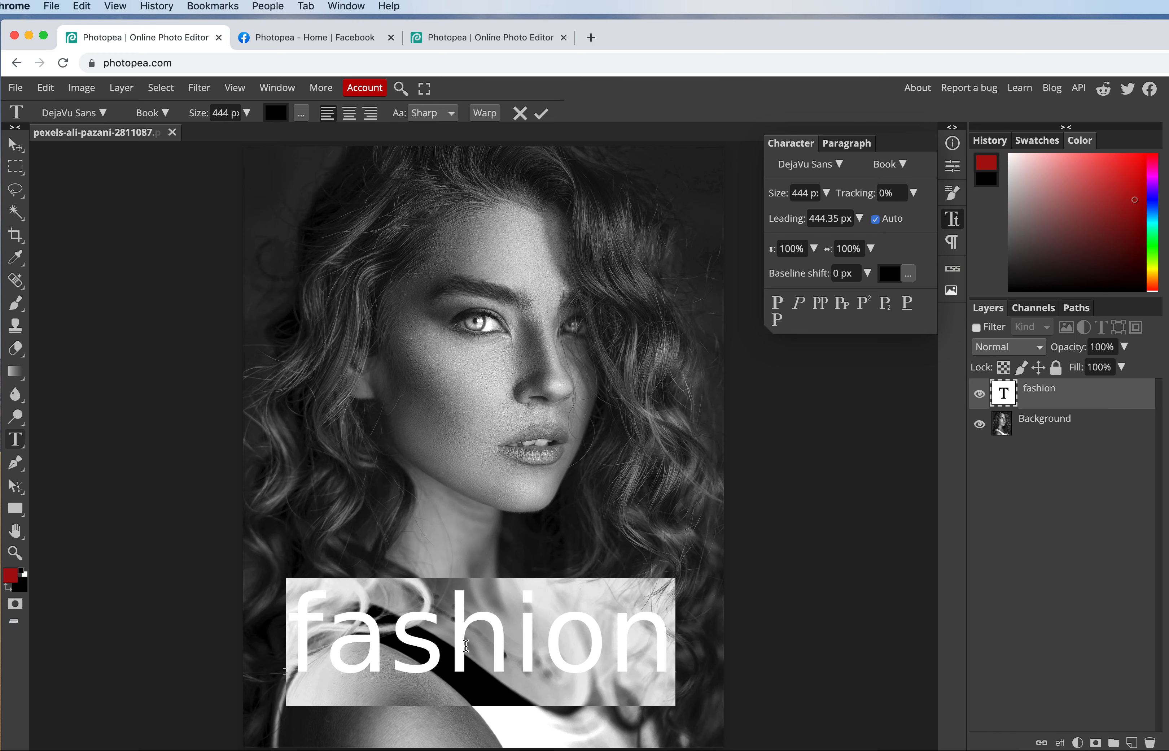
{"action": "left_click", "coordinate": [842, 171]}
{"action": "scroll", "coordinate": [894, 407], "scroll_direction": "down", "scroll_amount": 10}
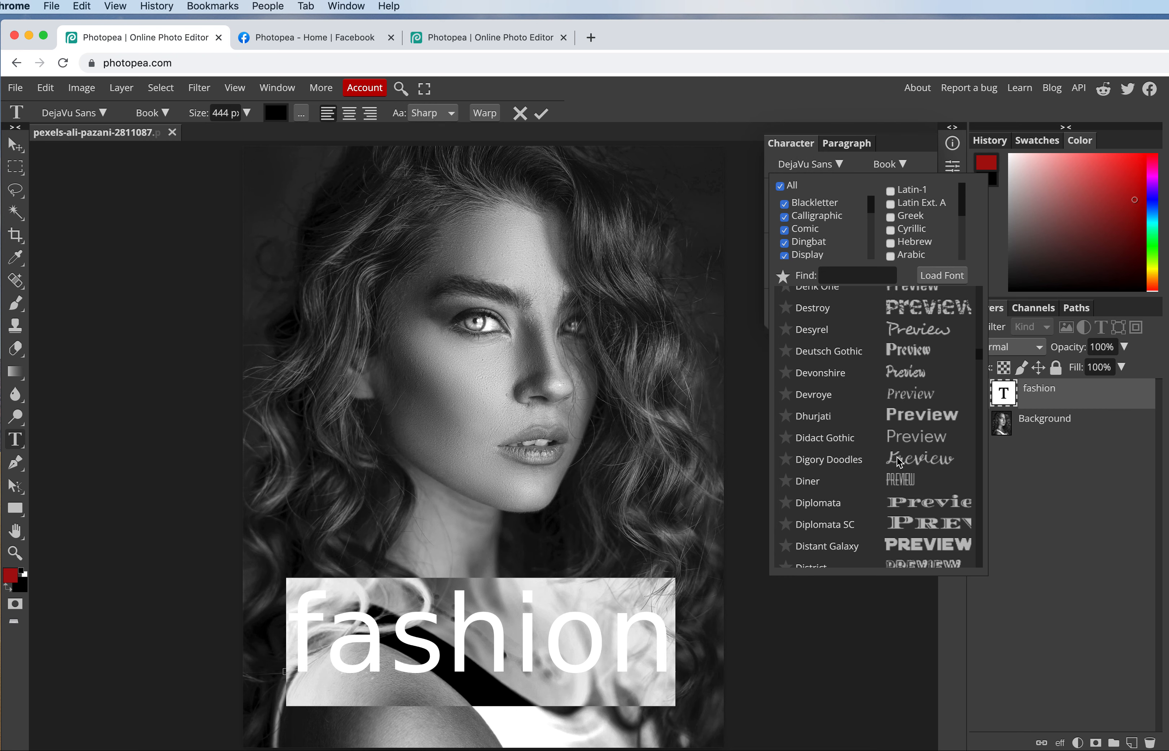
{"action": "scroll", "coordinate": [884, 391], "scroll_direction": "down", "scroll_amount": 5}
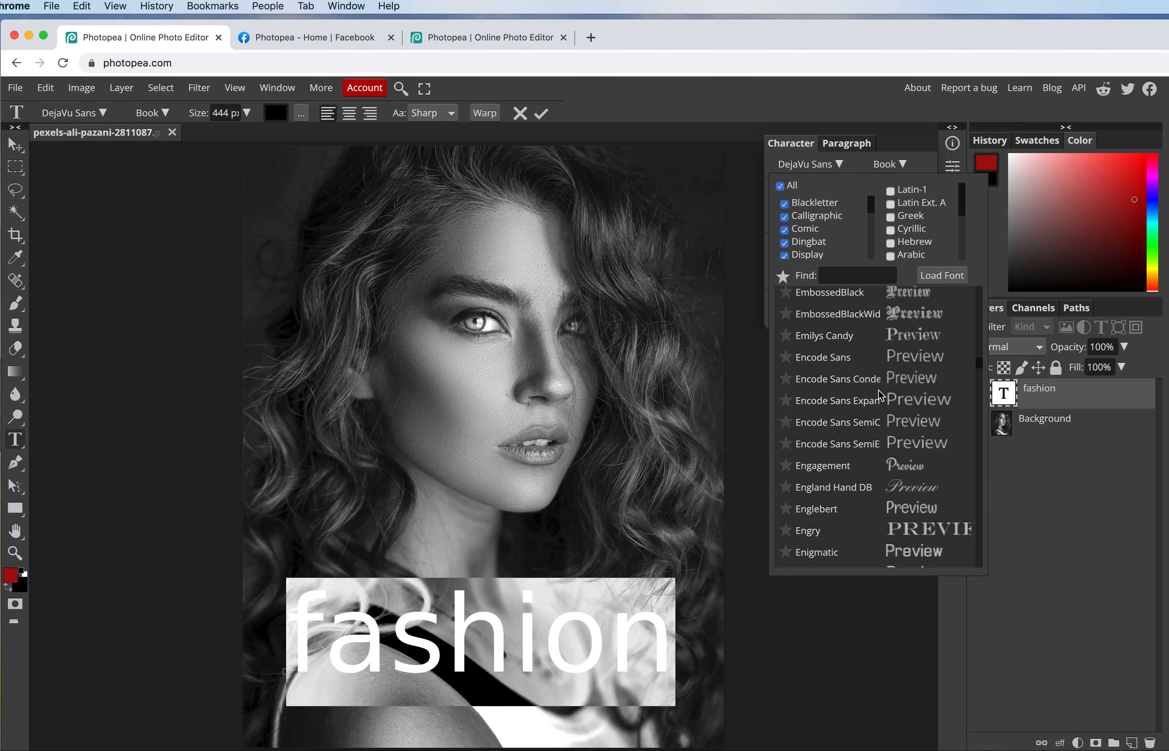
{"action": "left_click", "coordinate": [899, 530]}
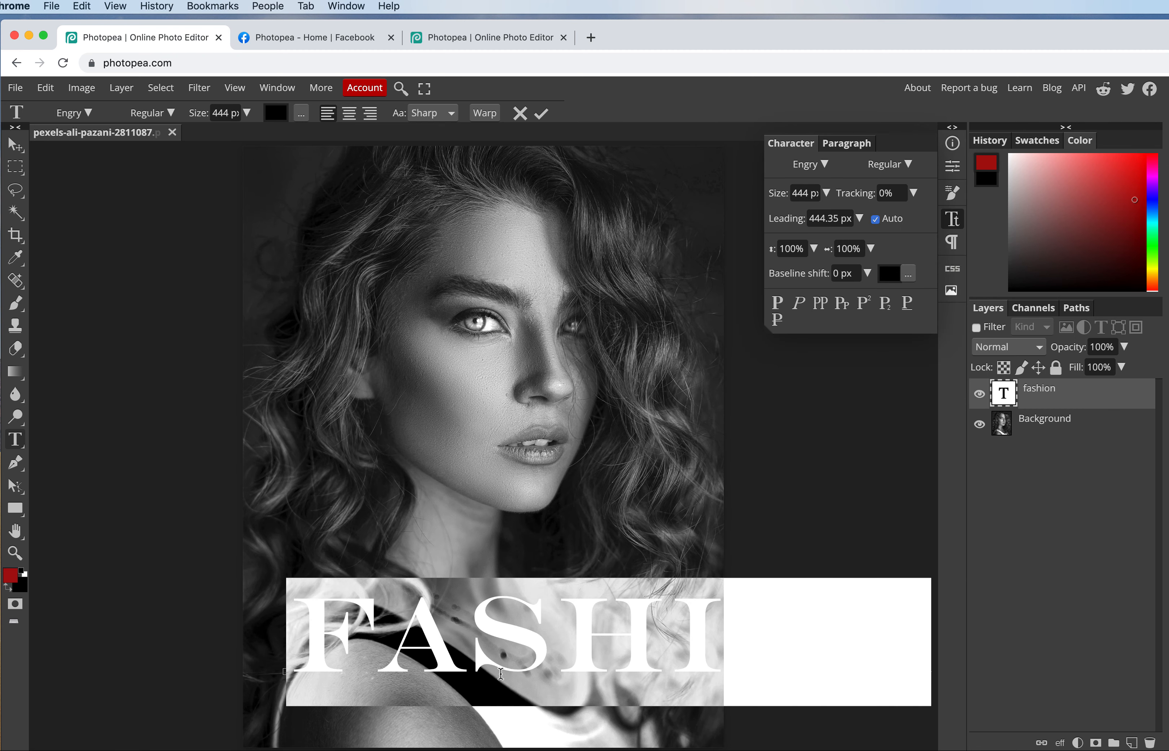
Set the foreground colour to white with black as the background colour.
{"action": "double_click", "coordinate": [405, 625]}
{"action": "left_click", "coordinate": [21, 572]}
{"action": "left_click", "coordinate": [8, 587]}
{"action": "left_click", "coordinate": [905, 273]}
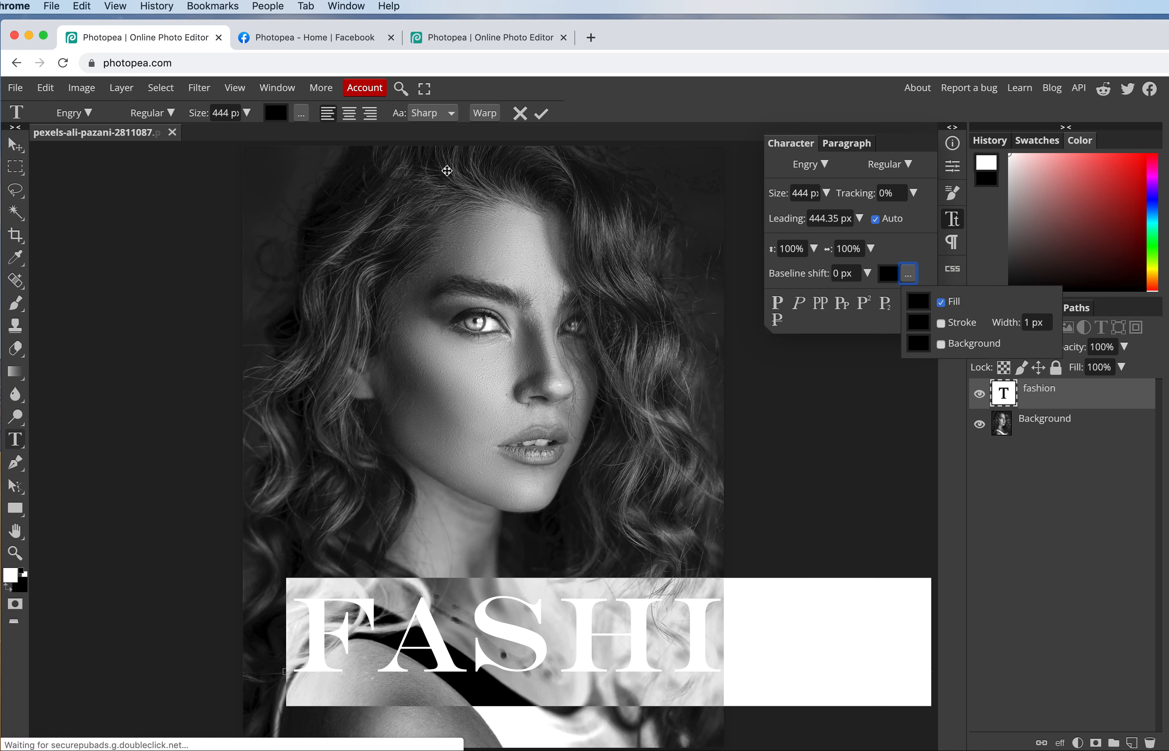
{"action": "left_click", "coordinate": [276, 114]}
{"action": "left_click", "coordinate": [276, 114]}
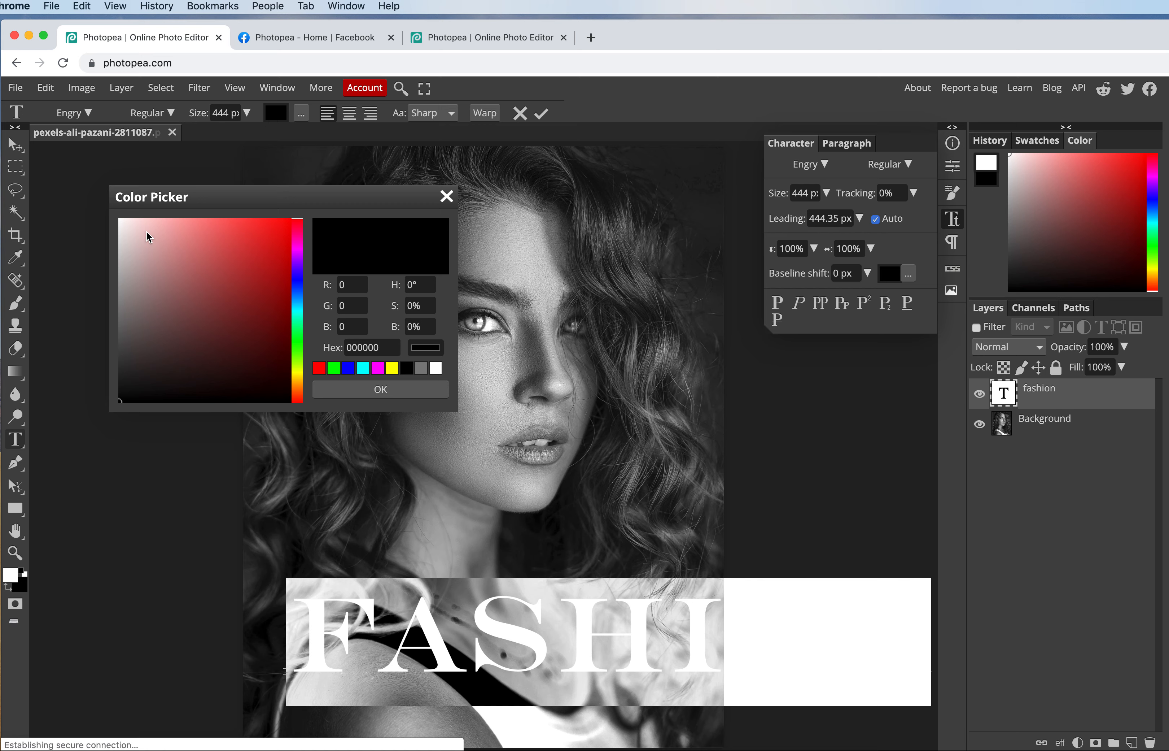
{"action": "left_click_drag", "start_coordinate": [150, 237], "coordinate": [117, 215]}
{"action": "left_click", "coordinate": [485, 505]}
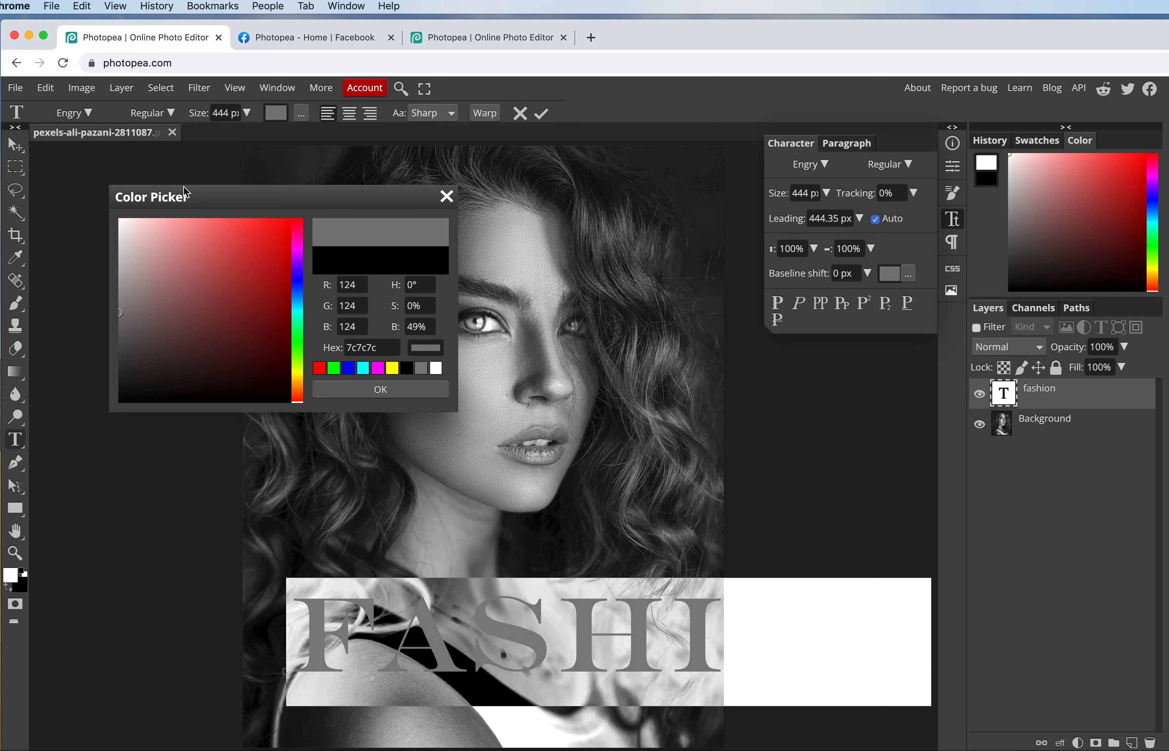
{"action": "left_click", "coordinate": [126, 227]}
{"action": "left_click", "coordinate": [446, 196]}
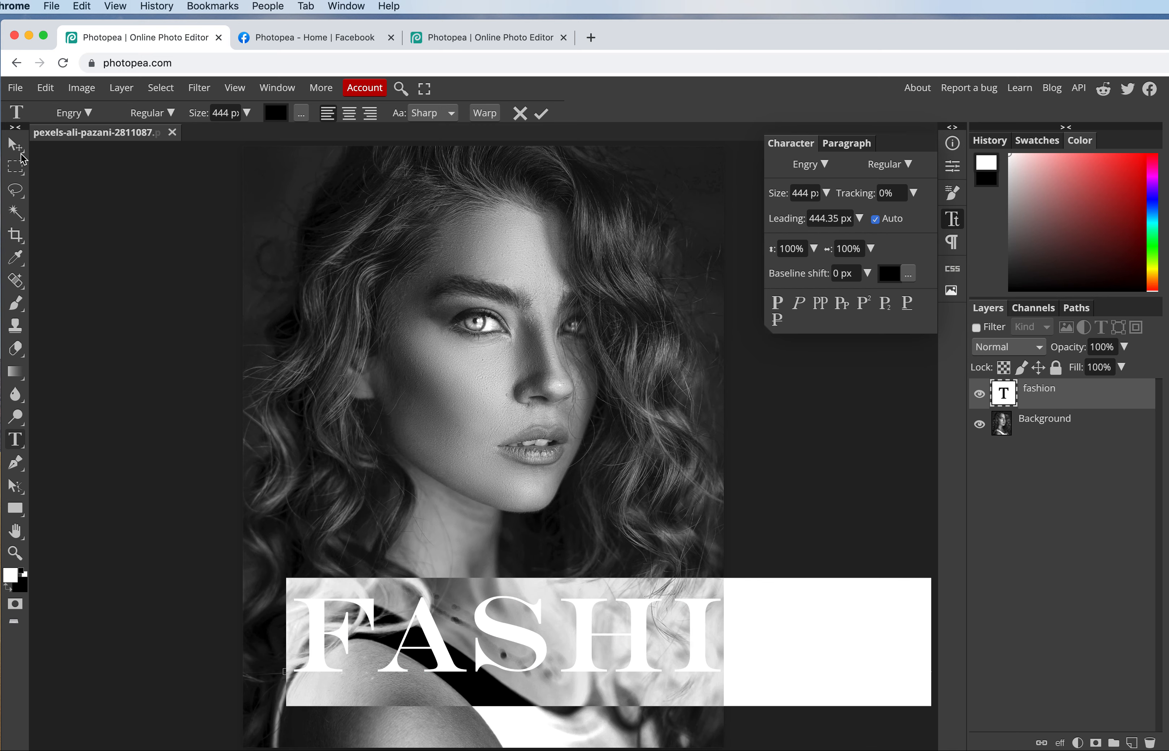
Shift the FASHION text so it spans the portrait's width over the shoulders, and select the Background layer.
{"action": "left_click", "coordinate": [15, 145]}
{"action": "left_click_drag", "start_coordinate": [542, 638], "coordinate": [439, 646]}
{"action": "left_click", "coordinate": [1059, 425]}
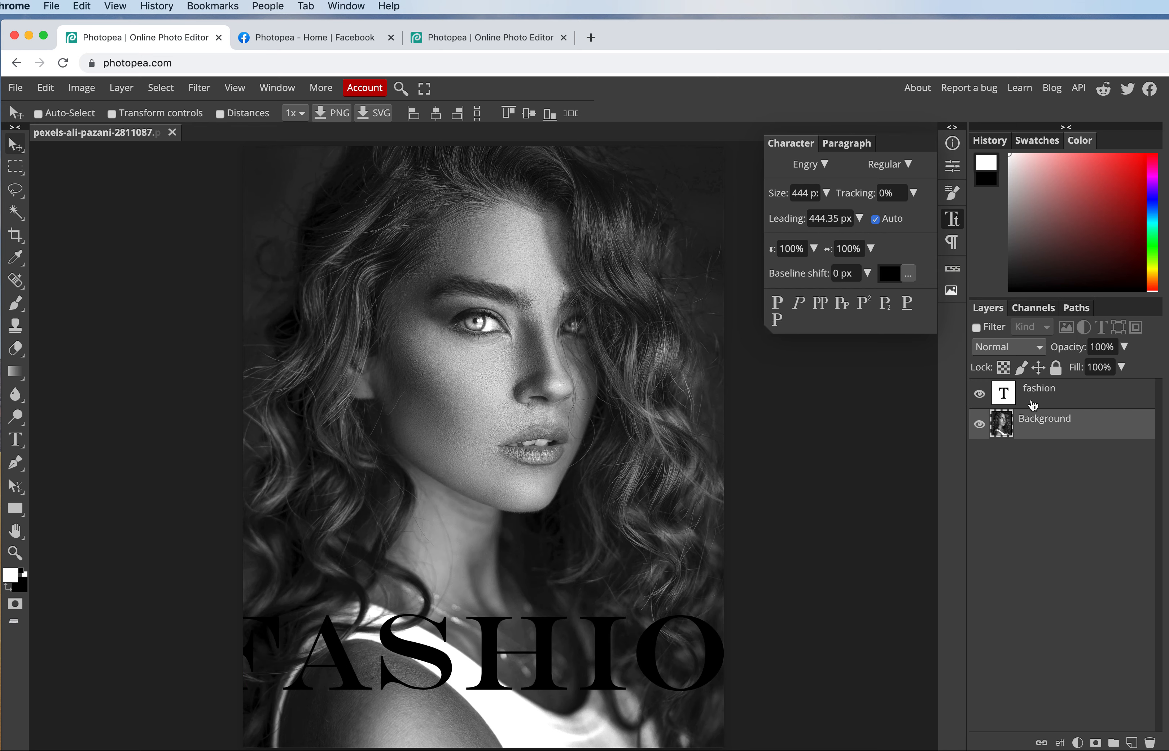
{"action": "left_click", "coordinate": [1033, 403]}
{"action": "left_click", "coordinate": [1039, 434]}
Undo the Filter Gallery effect on the portrait in the other Photopea tab, view its other document, and return to the black-and-white portrait.
{"action": "left_click", "coordinate": [471, 37]}
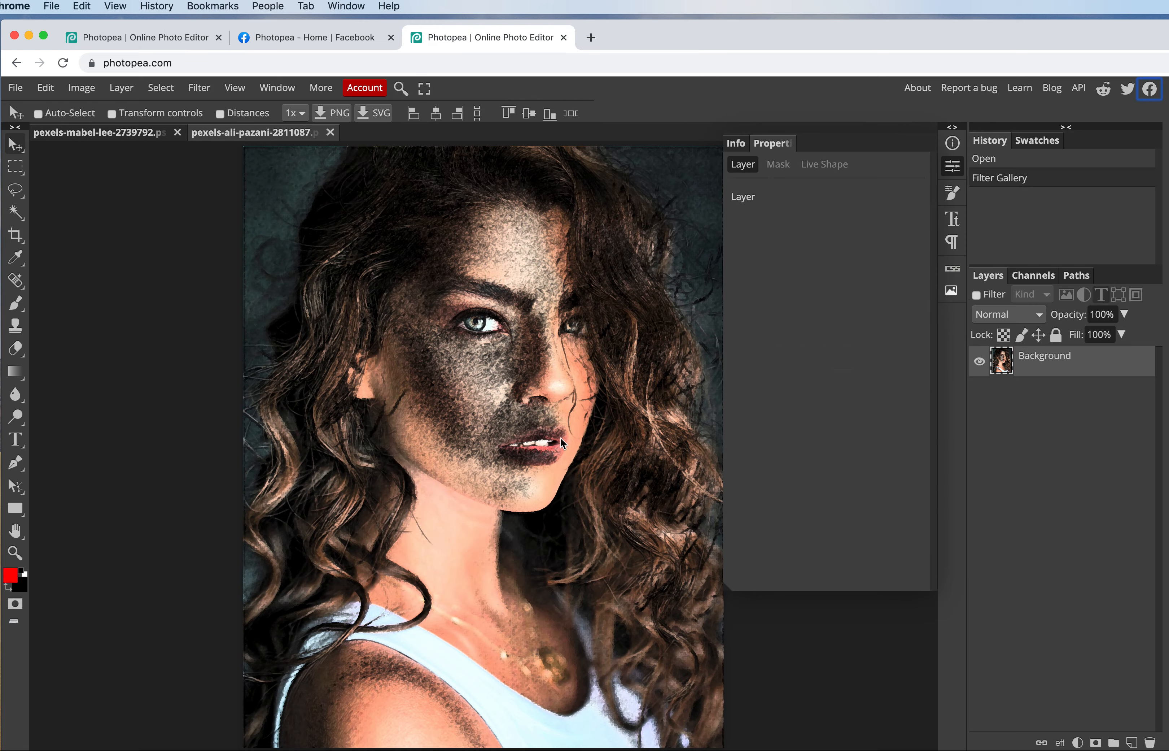
{"action": "key", "text": "super+z"}
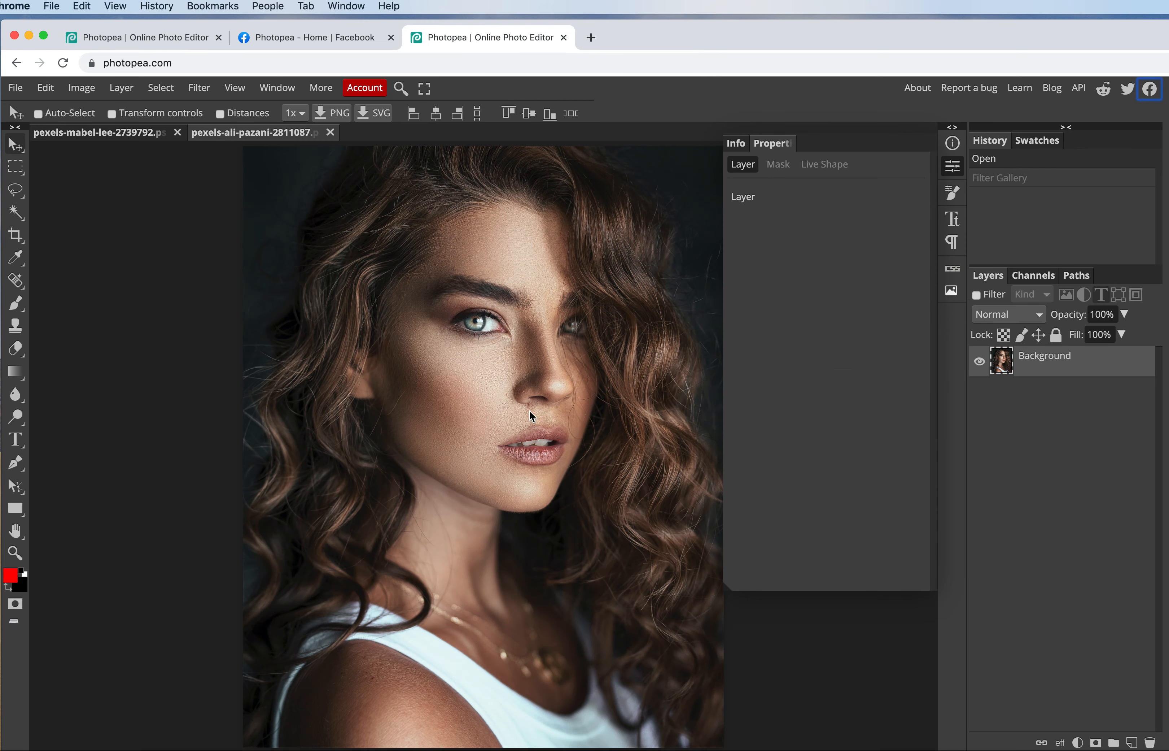
{"action": "left_click", "coordinate": [91, 139]}
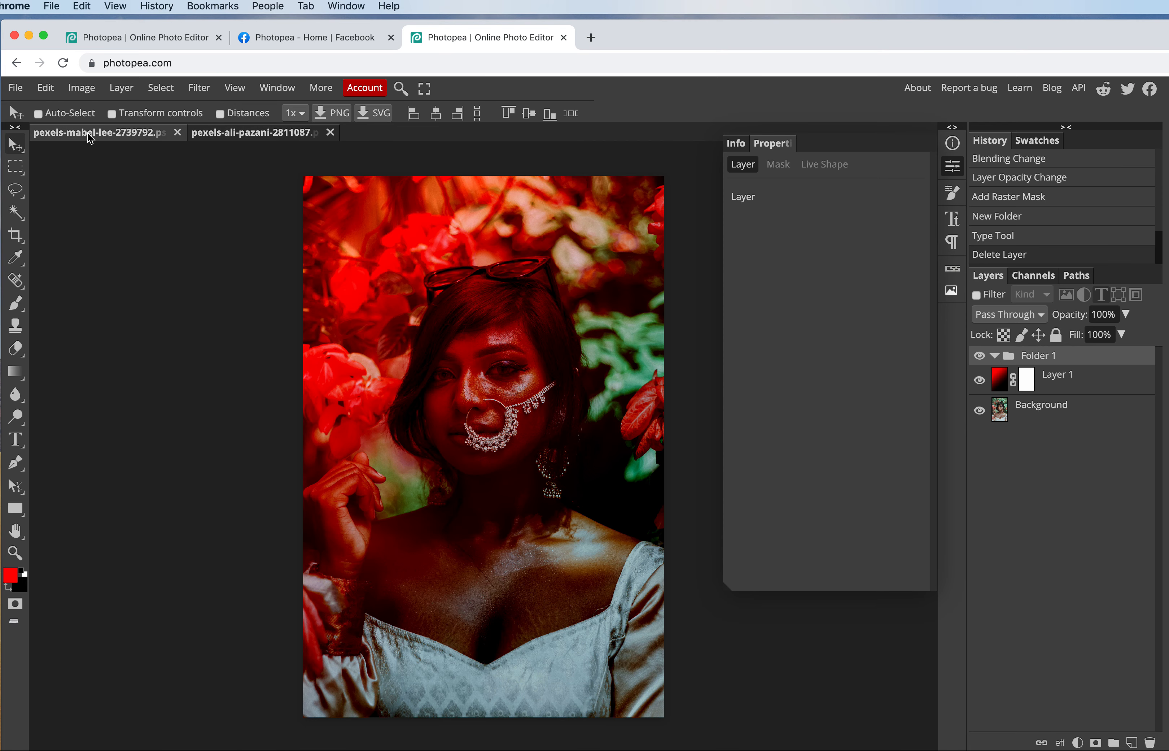
{"action": "left_click", "coordinate": [254, 142]}
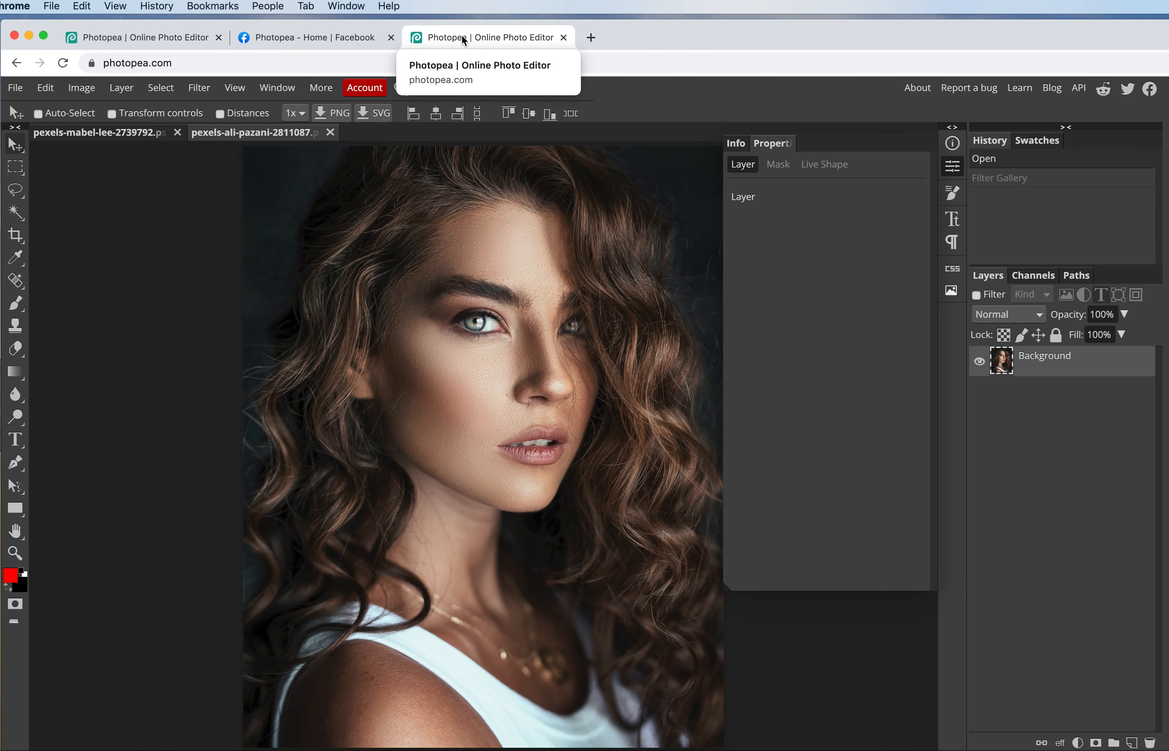
{"action": "left_click", "coordinate": [154, 40]}
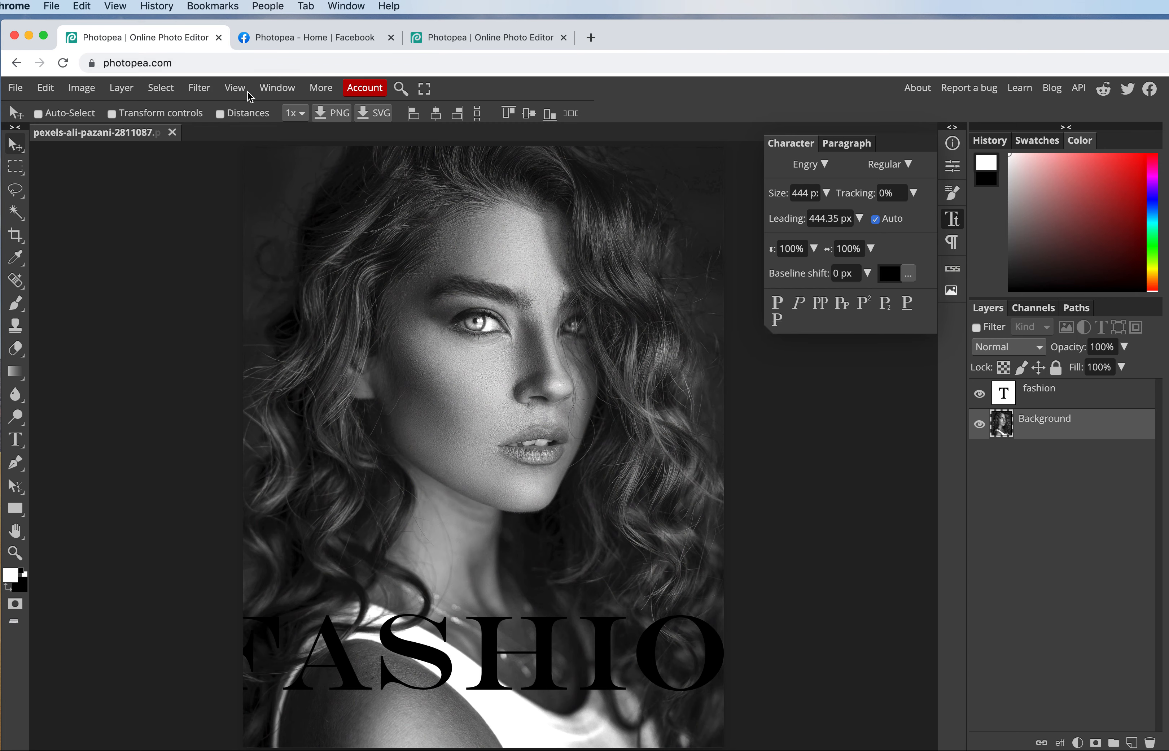
Open the image pexels-ash-valiente-3533228.jpg from the Desktop.
{"action": "left_click", "coordinate": [234, 92]}
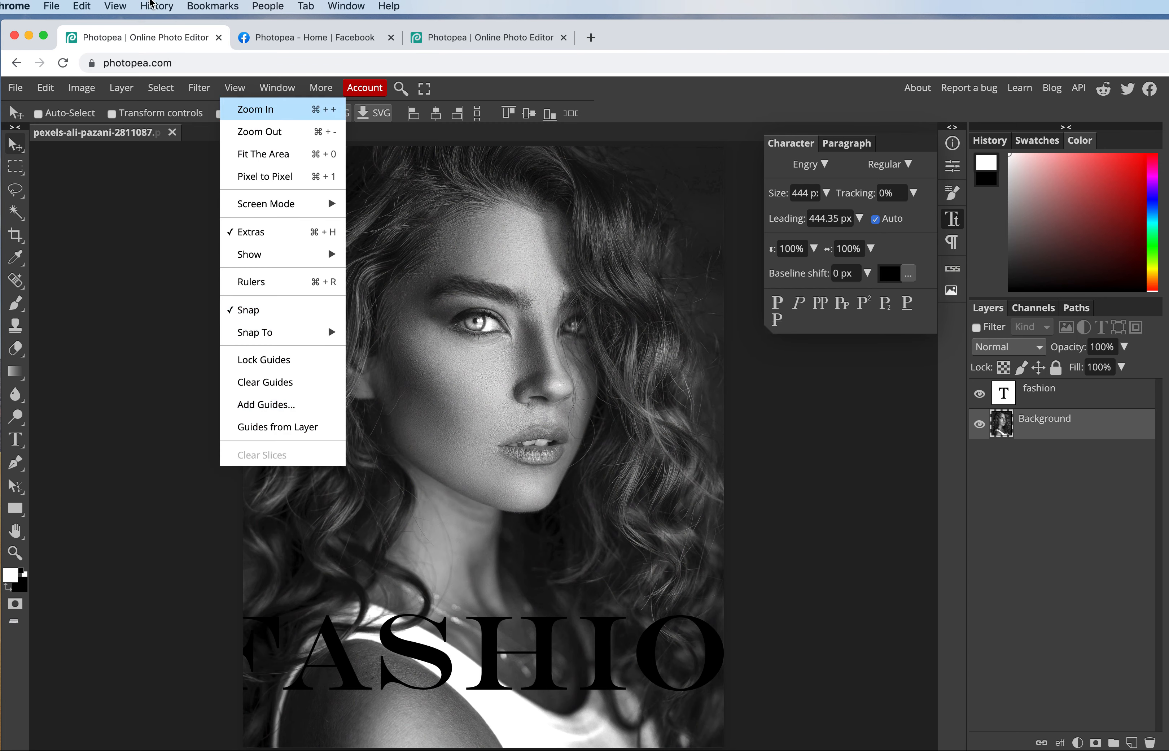
{"action": "left_click", "coordinate": [49, 6]}
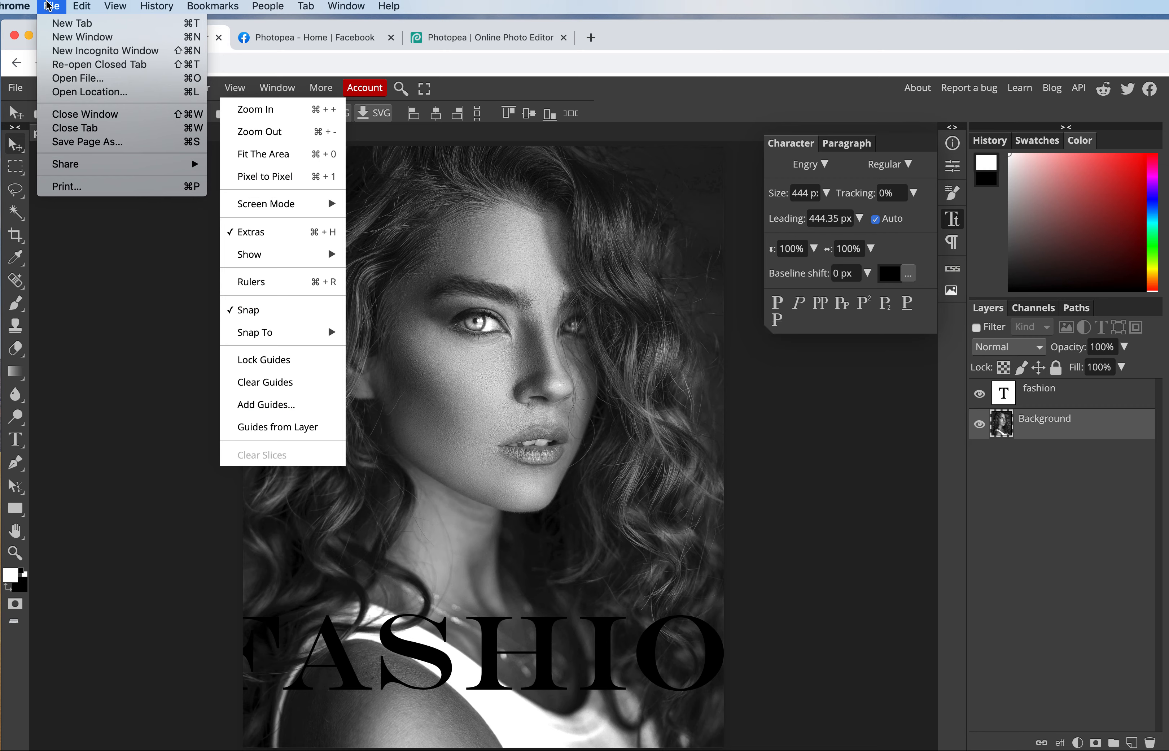
{"action": "left_click", "coordinate": [50, 358]}
{"action": "mouse_move", "coordinate": [16, 91]}
{"action": "left_click", "coordinate": [28, 132]}
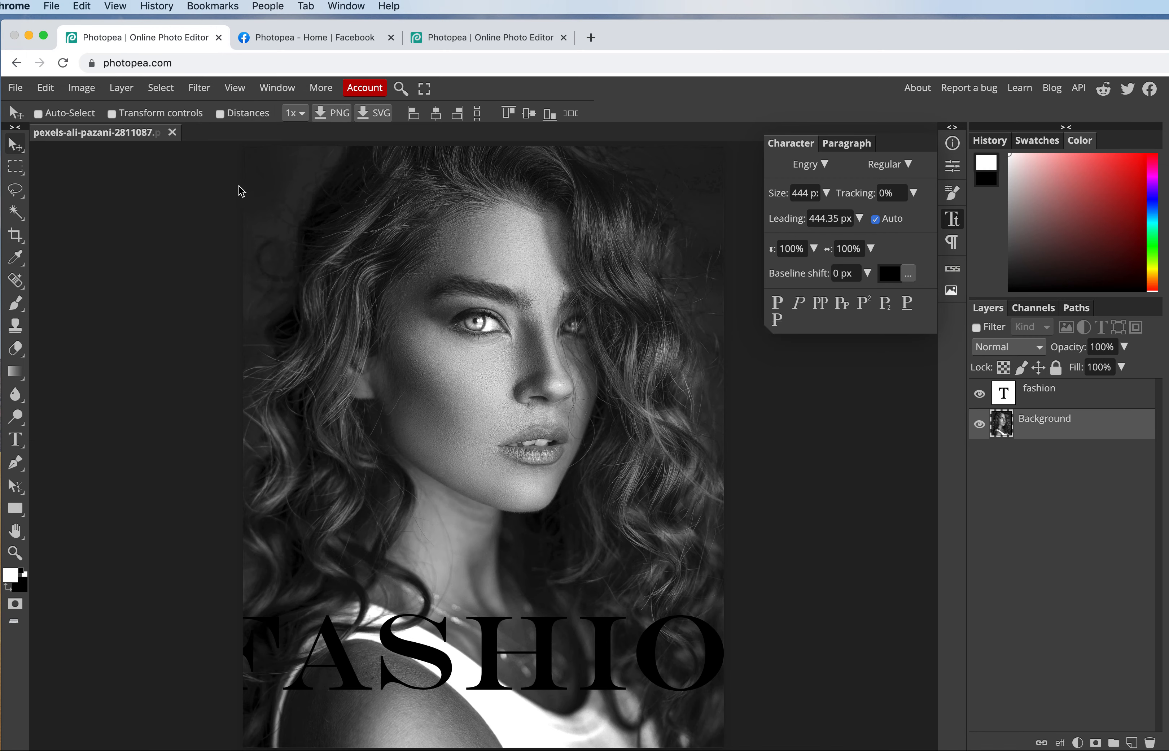
{"action": "left_click", "coordinate": [574, 125]}
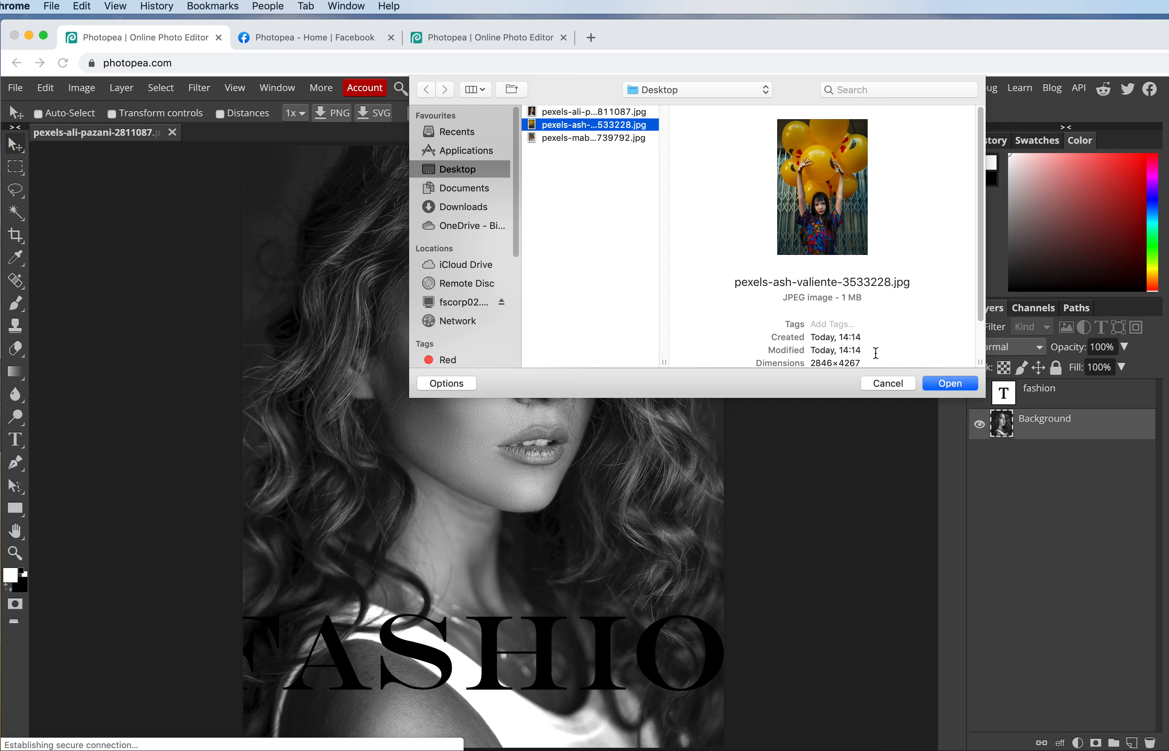
{"action": "left_click", "coordinate": [948, 383]}
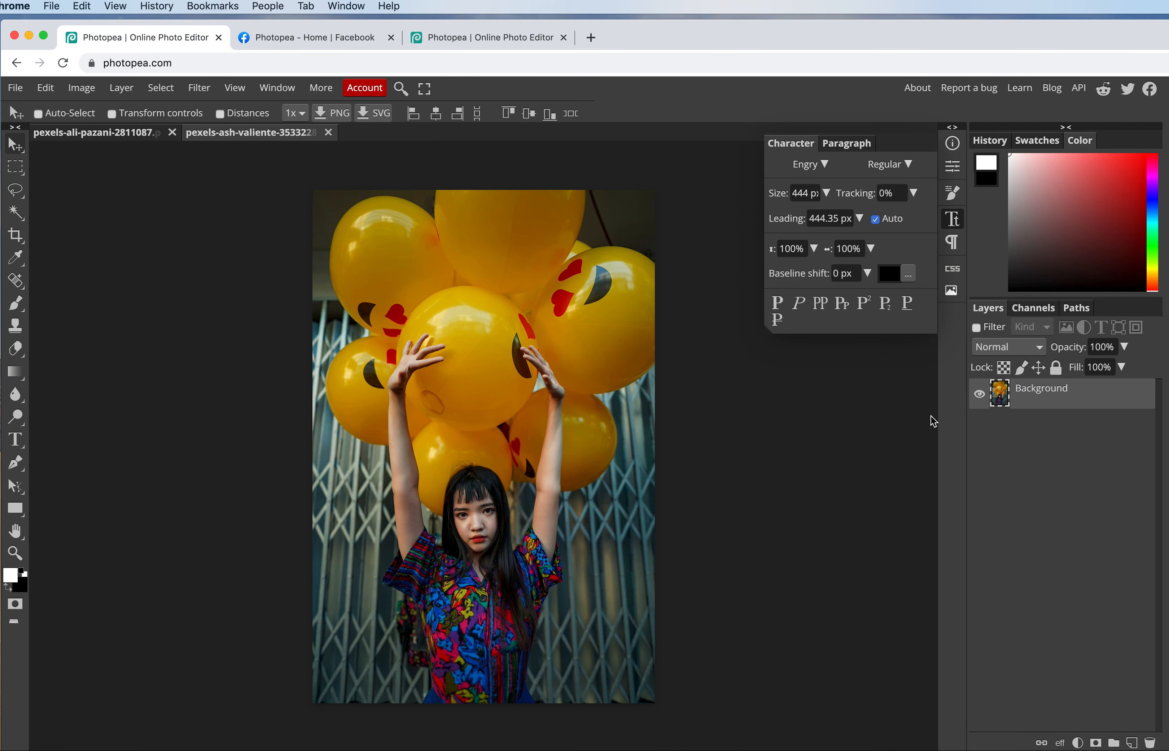
Show the rulers and place a horizontal guide near the balloon photo's upper edge and a vertical guide near its left edge.
{"action": "left_click", "coordinate": [233, 90]}
{"action": "left_click", "coordinate": [287, 289]}
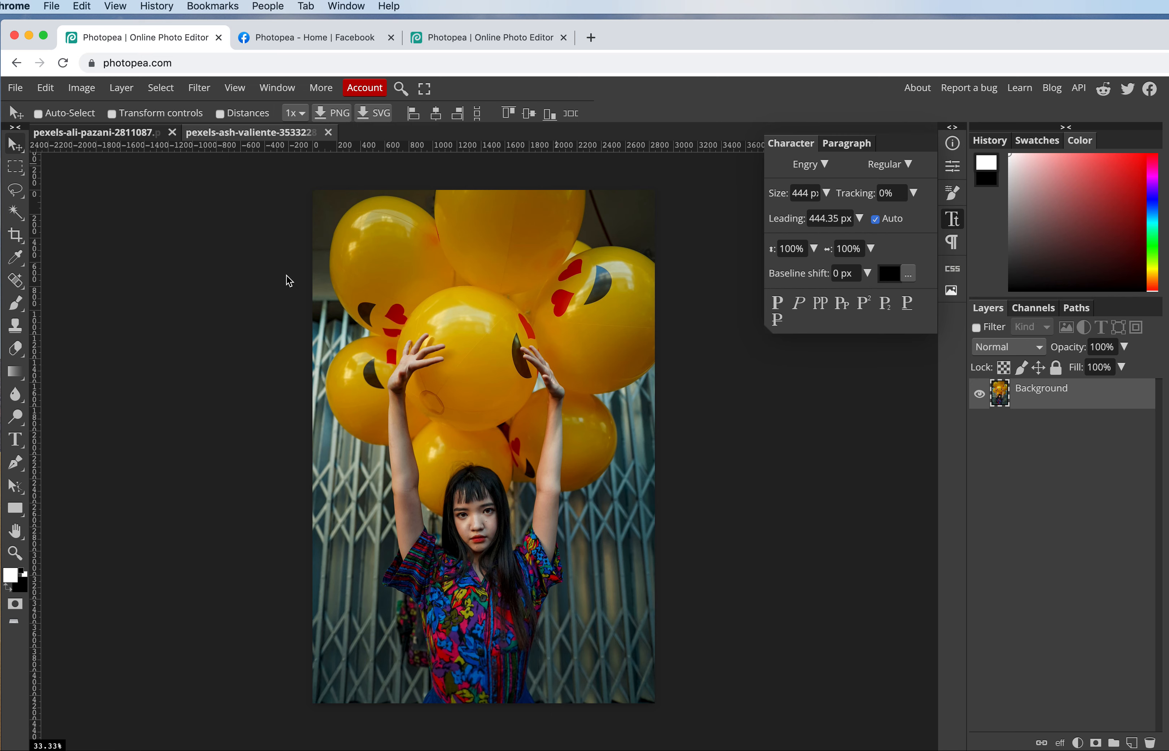
{"action": "left_click_drag", "start_coordinate": [365, 150], "coordinate": [370, 220]}
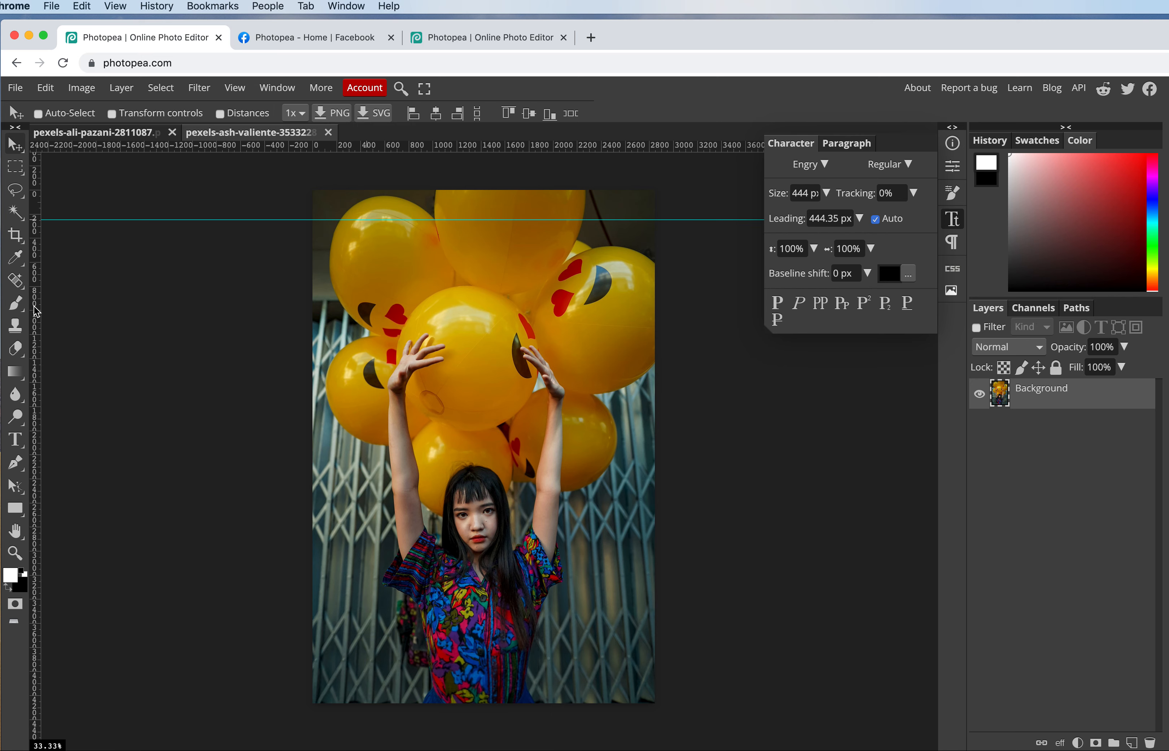
{"action": "left_click_drag", "start_coordinate": [37, 311], "coordinate": [339, 295]}
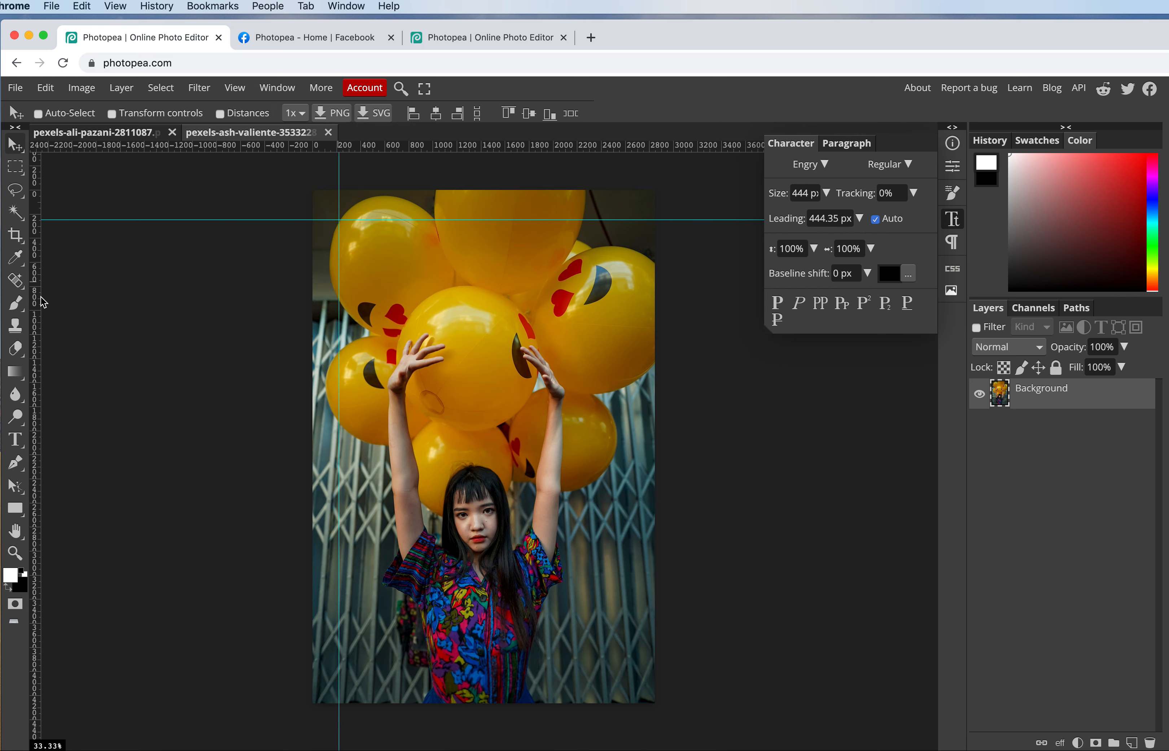
{"action": "left_click_drag", "start_coordinate": [42, 296], "coordinate": [289, 298]}
{"action": "key", "text": "super+z"}
Display the grid over the balloon photo.
{"action": "left_click", "coordinate": [234, 87]}
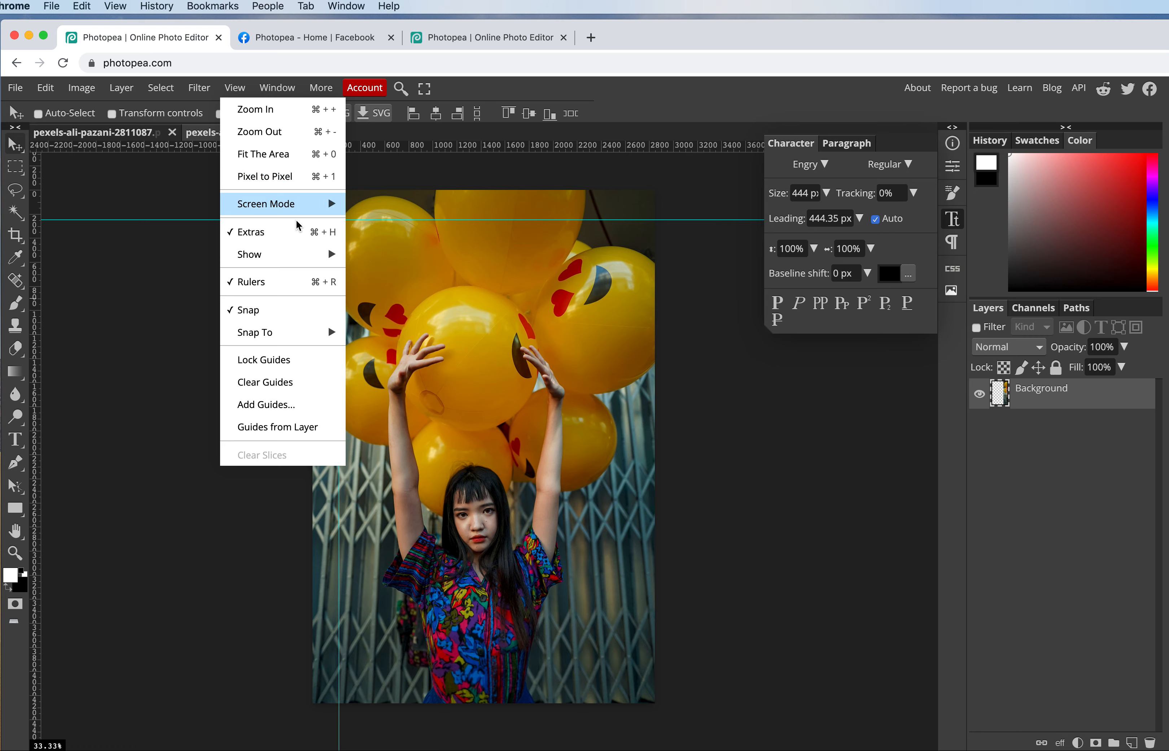
{"action": "mouse_move", "coordinate": [293, 253]}
{"action": "left_click", "coordinate": [389, 346]}
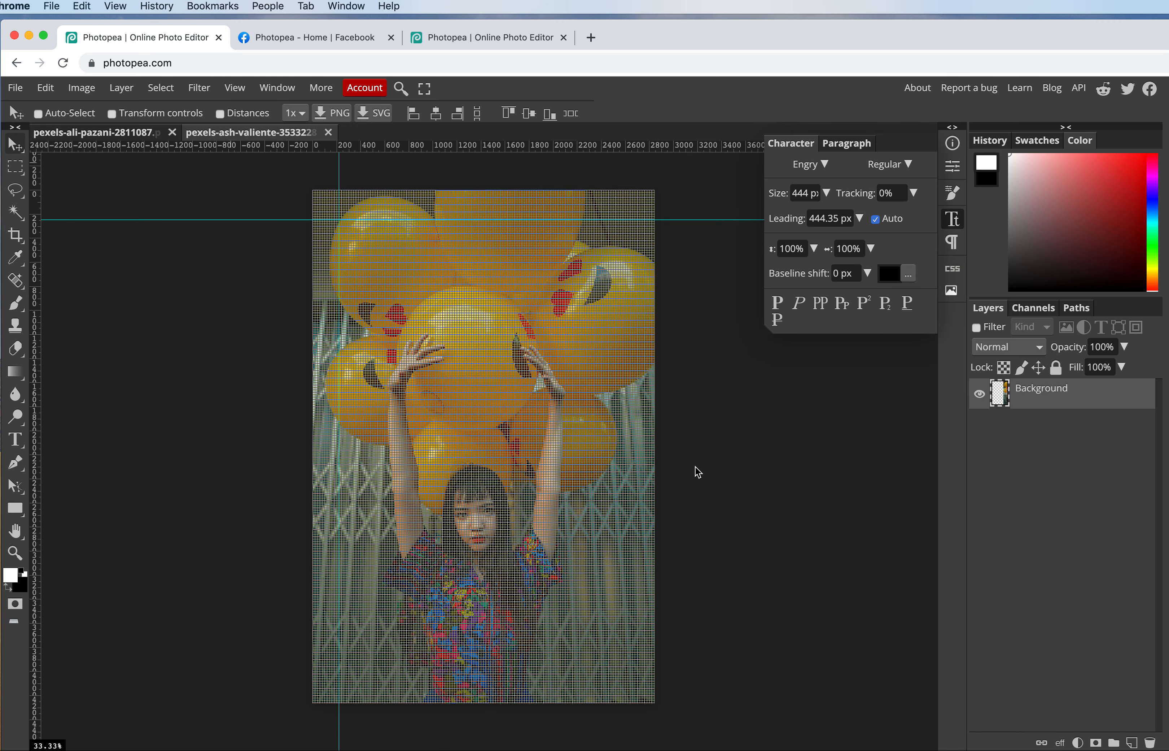
Hide the guides and the grid over the balloon photo.
{"action": "left_click", "coordinate": [230, 90]}
{"action": "mouse_move", "coordinate": [256, 254]}
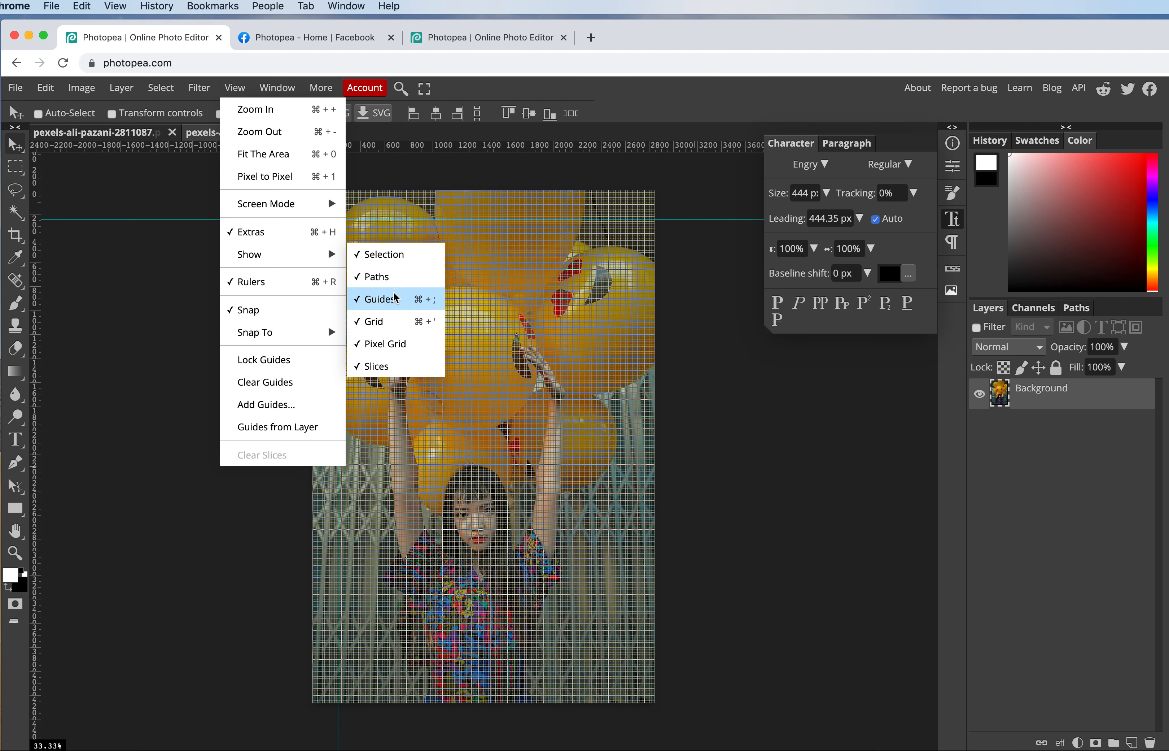
{"action": "left_click", "coordinate": [395, 298]}
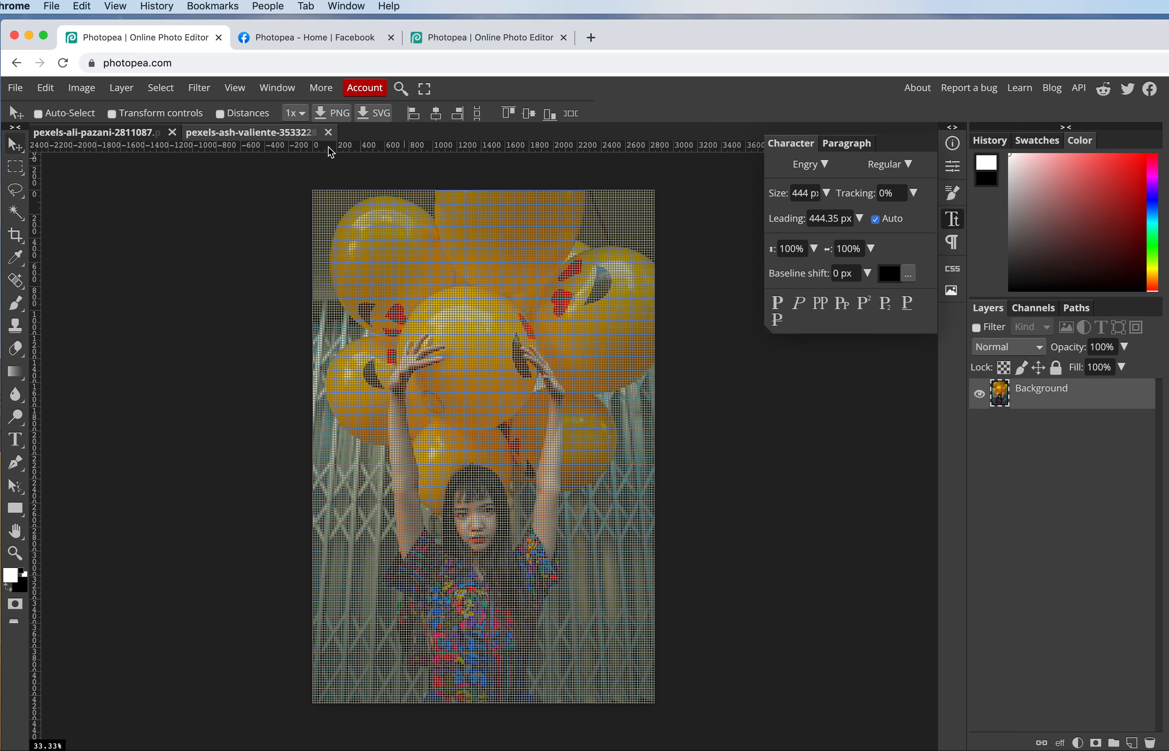
{"action": "left_click", "coordinate": [235, 88]}
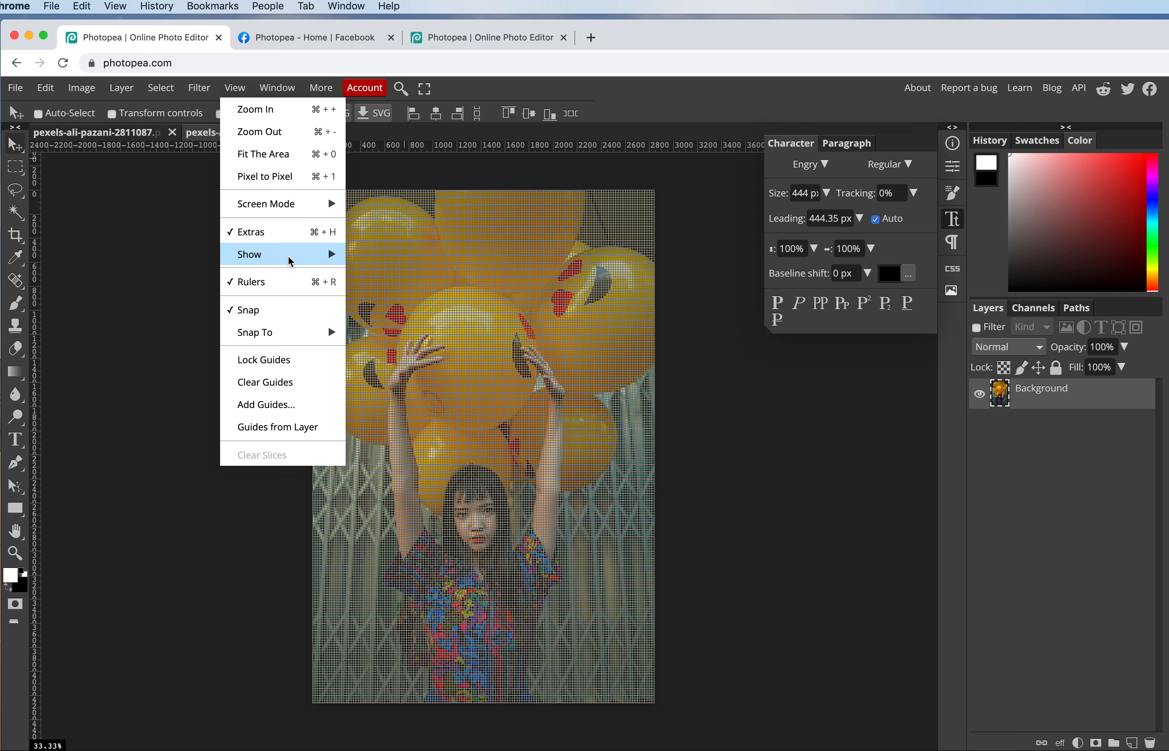
{"action": "mouse_move", "coordinate": [291, 261]}
{"action": "left_click", "coordinate": [378, 320]}
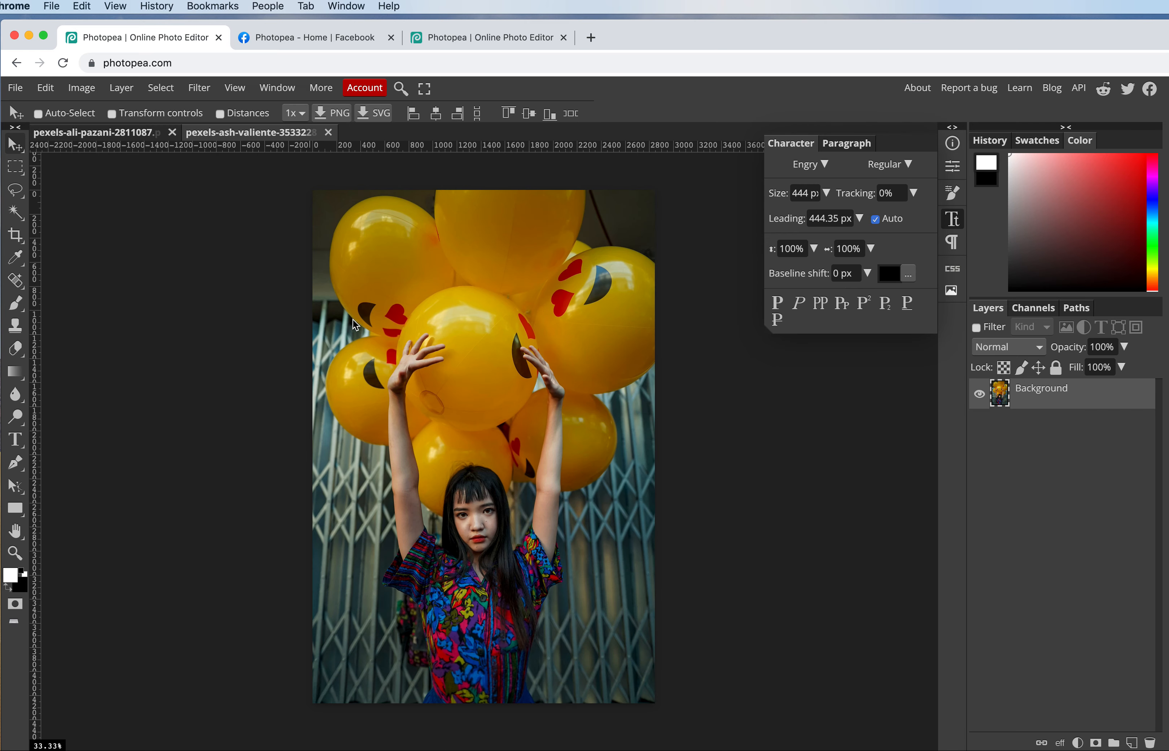
Apply Selective Color to the balloon photo's yellows with Cyan -67%, Magenta 100%, Yellow -64% and Black -84%.
{"action": "left_click", "coordinate": [89, 92]}
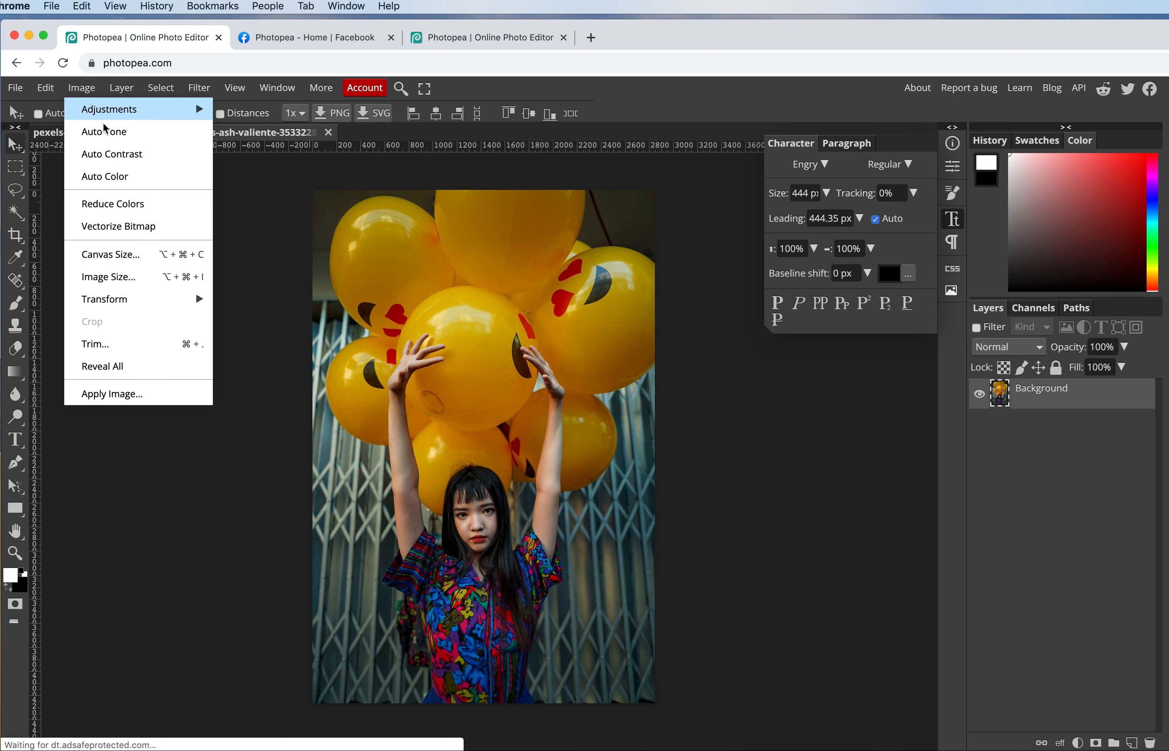
{"action": "mouse_move", "coordinate": [113, 113]}
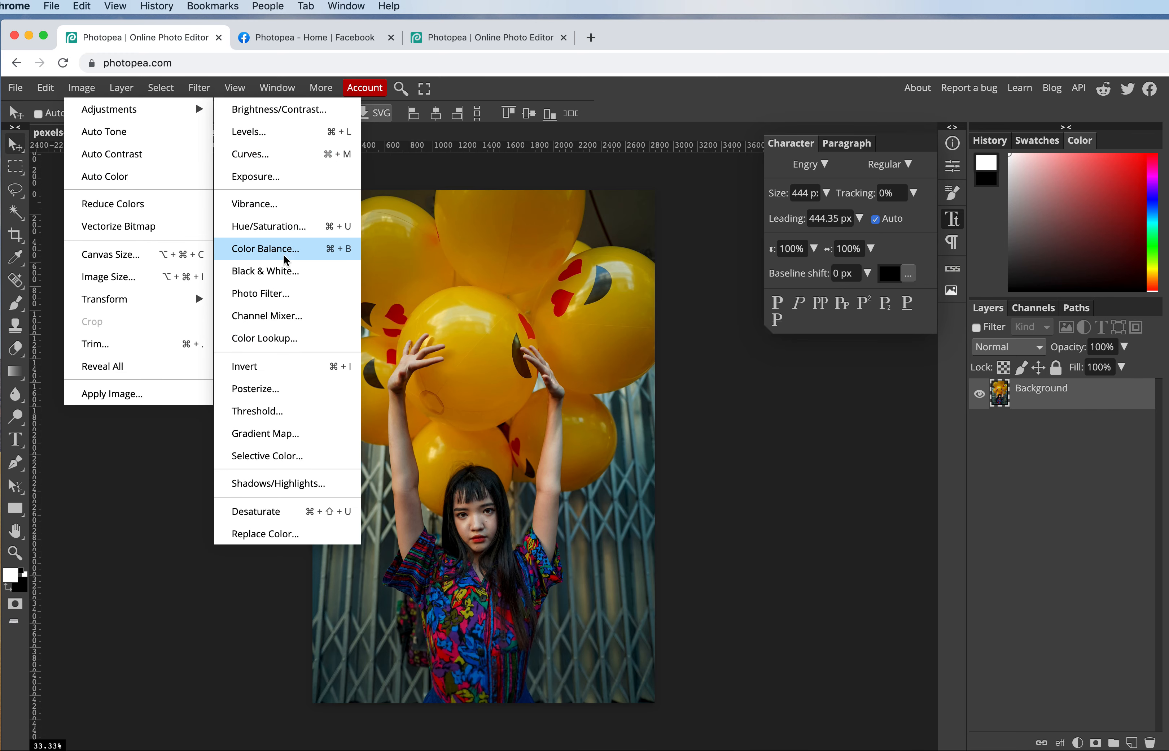
{"action": "left_click", "coordinate": [265, 457]}
{"action": "left_click", "coordinate": [196, 229]}
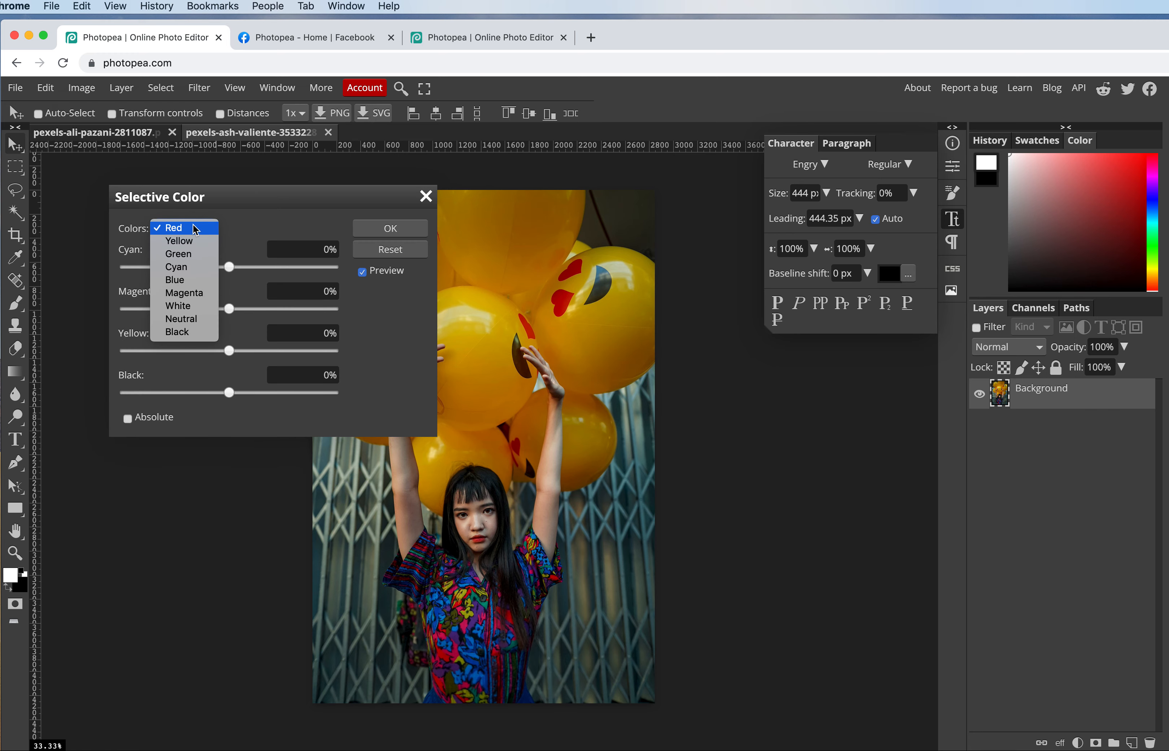
{"action": "left_click", "coordinate": [179, 241]}
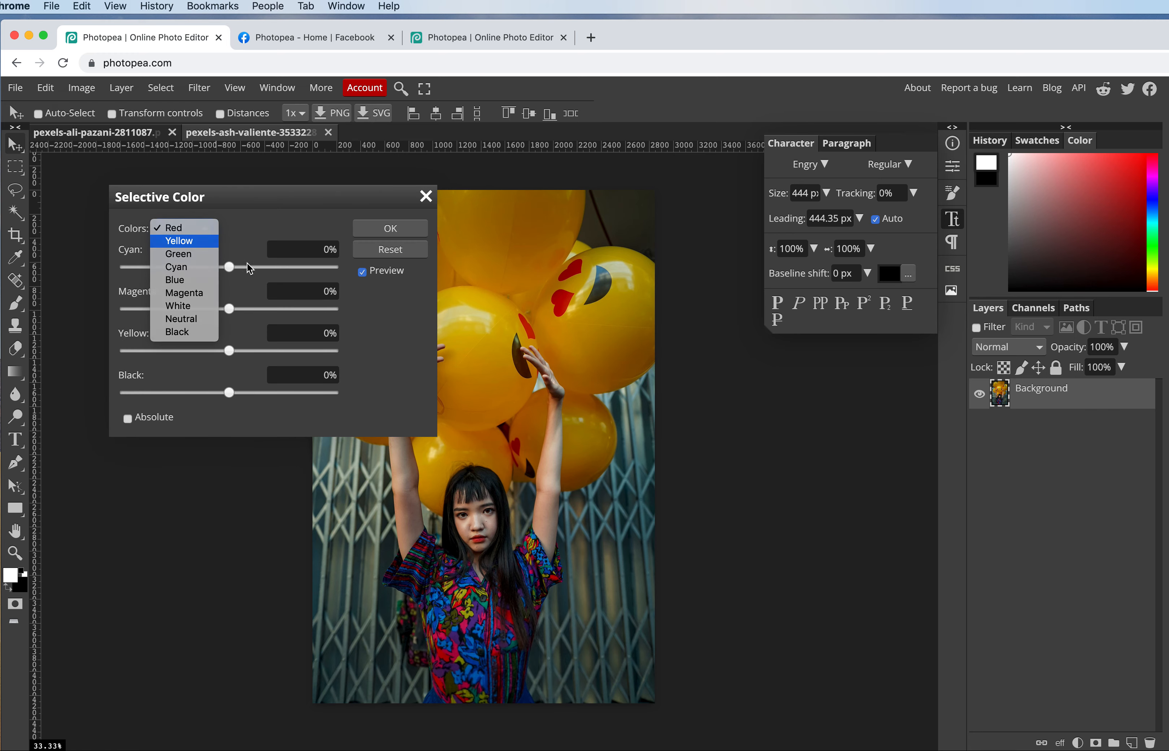
{"action": "left_click_drag", "start_coordinate": [236, 271], "coordinate": [166, 270]}
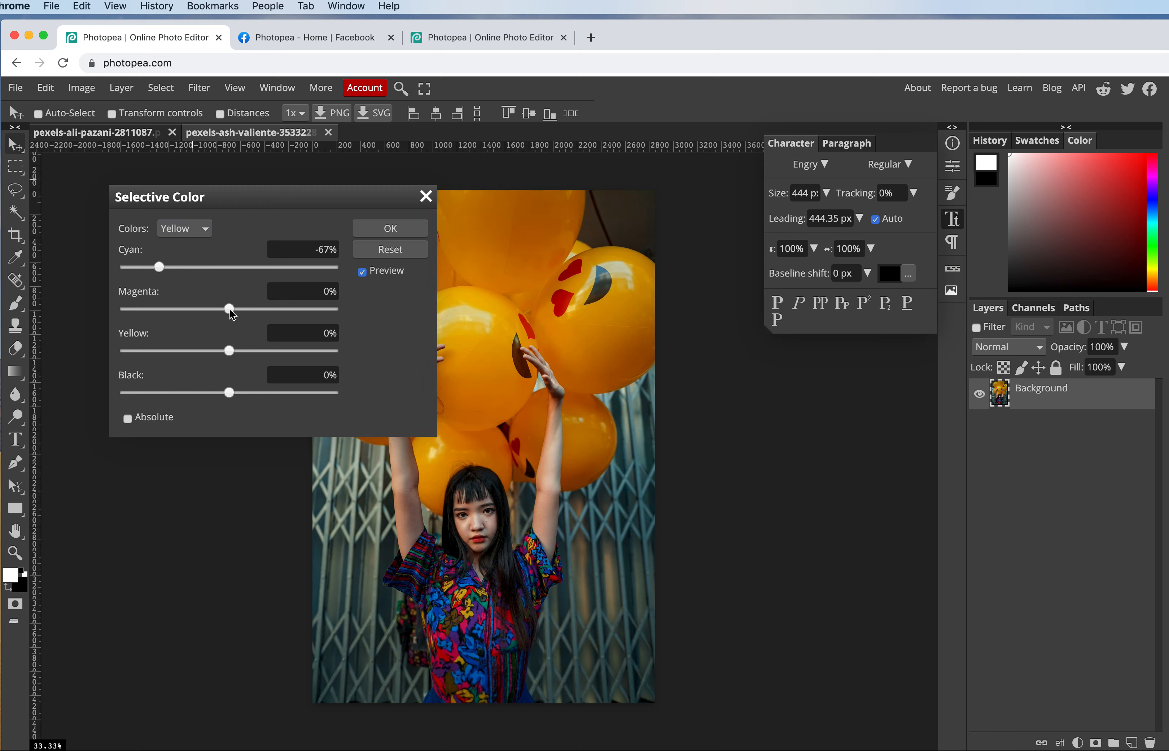
{"action": "left_click_drag", "start_coordinate": [299, 315], "coordinate": [335, 315]}
{"action": "left_click_drag", "start_coordinate": [225, 361], "coordinate": [163, 356]}
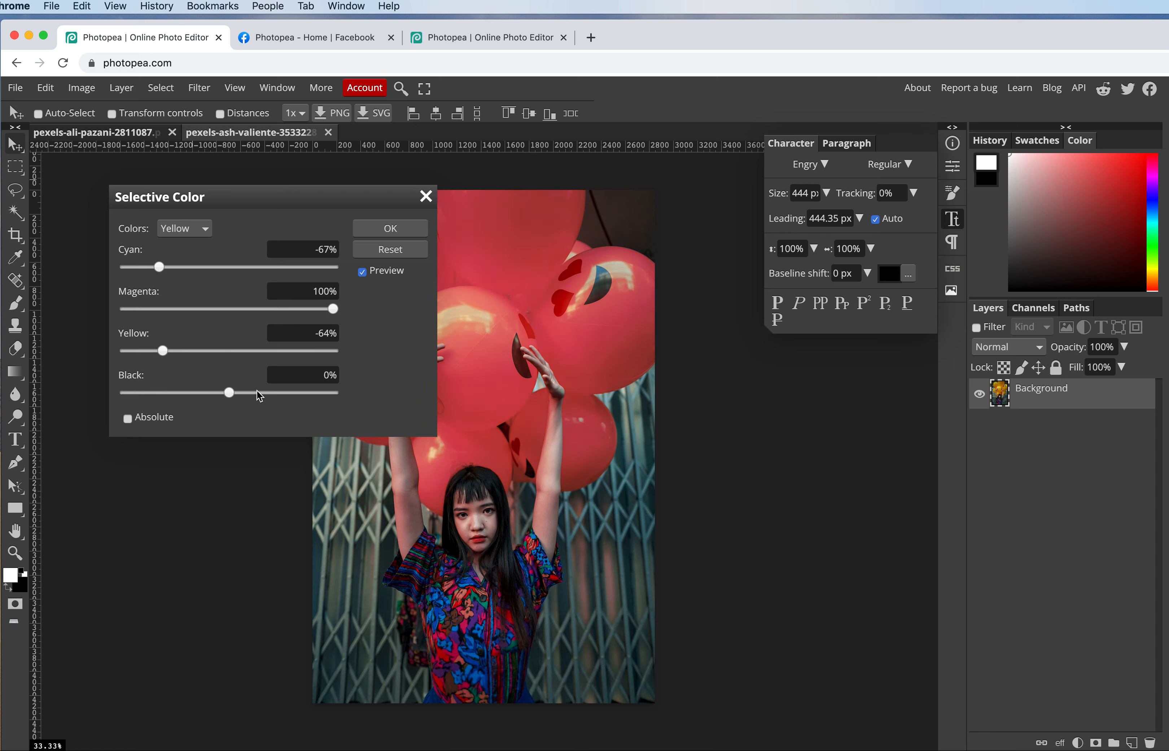
{"action": "left_click_drag", "start_coordinate": [260, 396], "coordinate": [142, 392]}
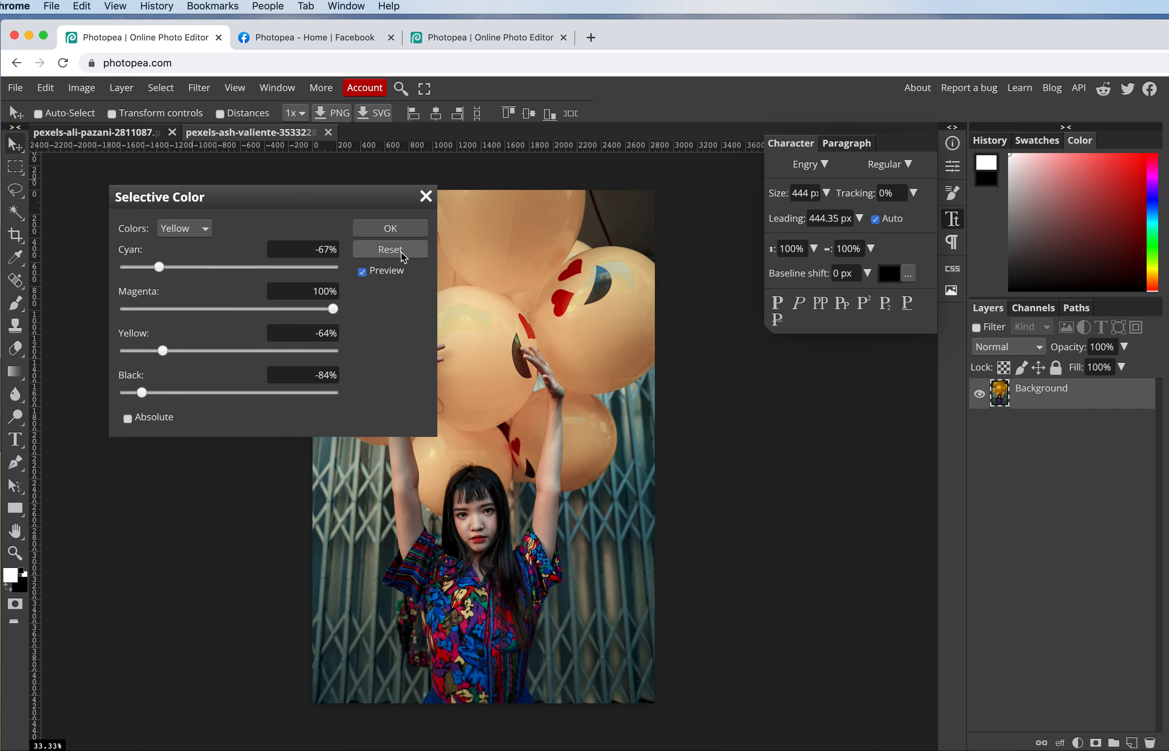
{"action": "left_click", "coordinate": [391, 229]}
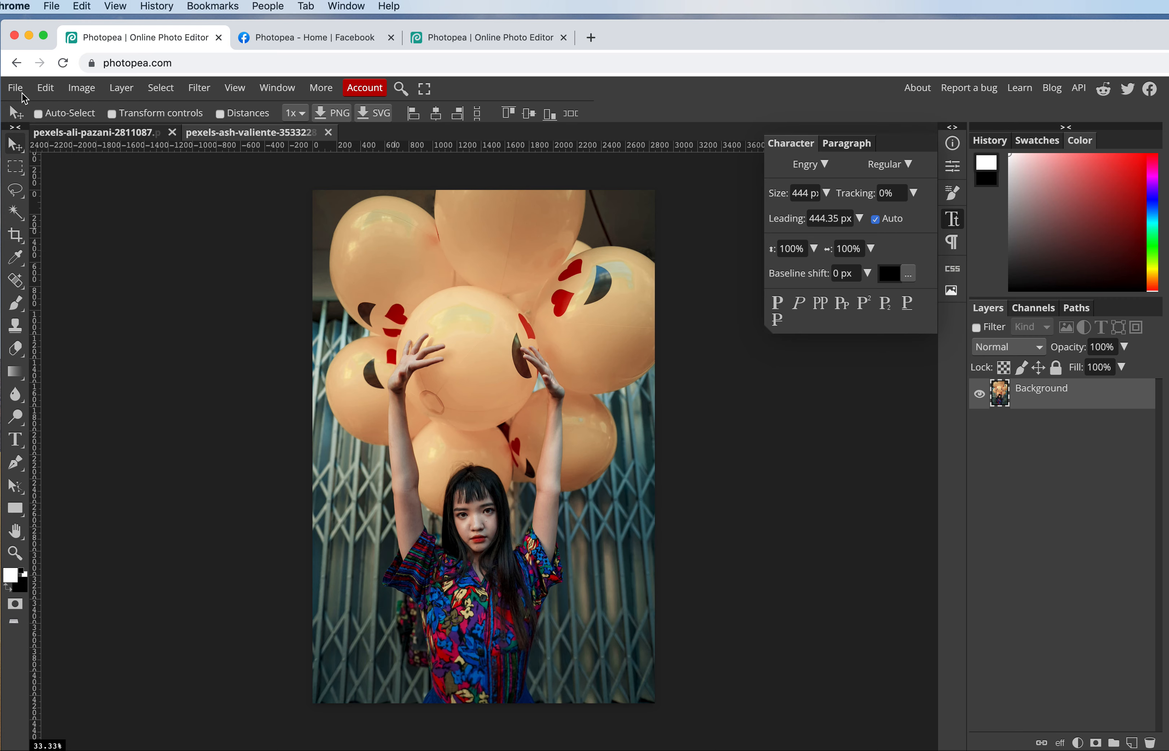
Return to the black-and-white portrait and align the left edges of the fashion text layer and the Background layer.
{"action": "left_click", "coordinate": [248, 132]}
{"action": "left_click", "coordinate": [227, 136]}
{"action": "left_click", "coordinate": [120, 134]}
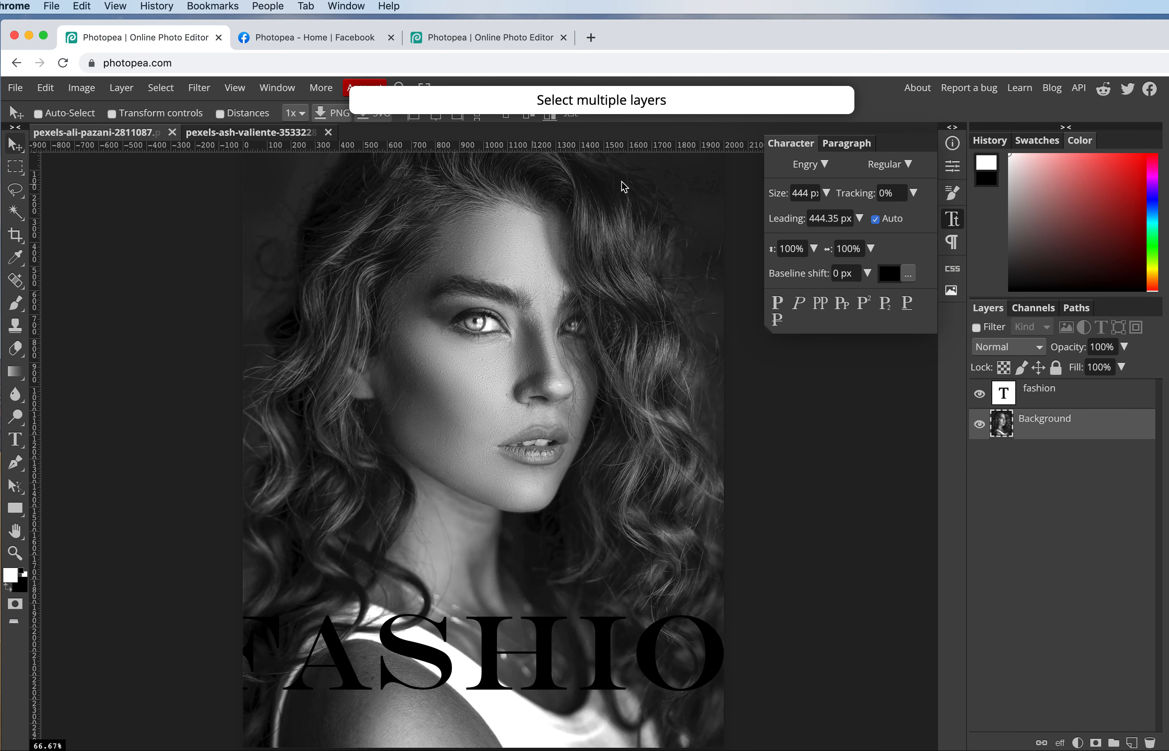
{"action": "left_click", "coordinate": [1056, 402]}
{"action": "left_click", "coordinate": [1049, 432], "text": "shift"}
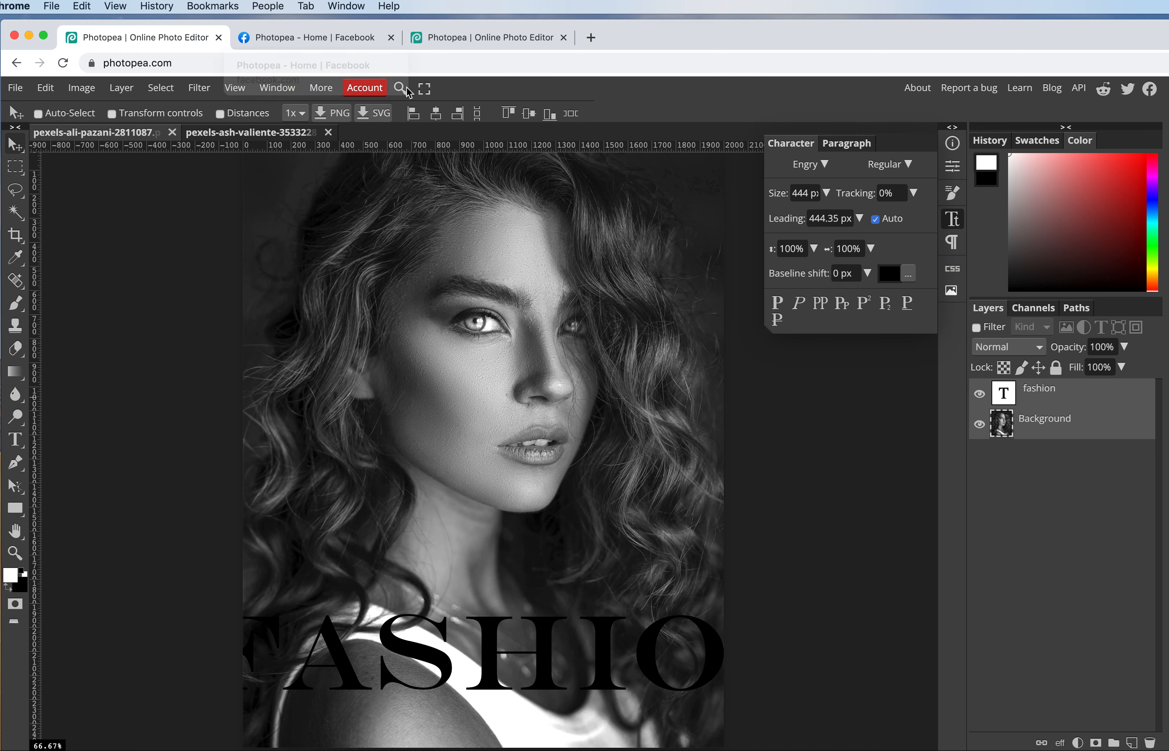
{"action": "left_click", "coordinate": [414, 113]}
{"action": "left_click_drag", "start_coordinate": [435, 231], "coordinate": [472, 235]}
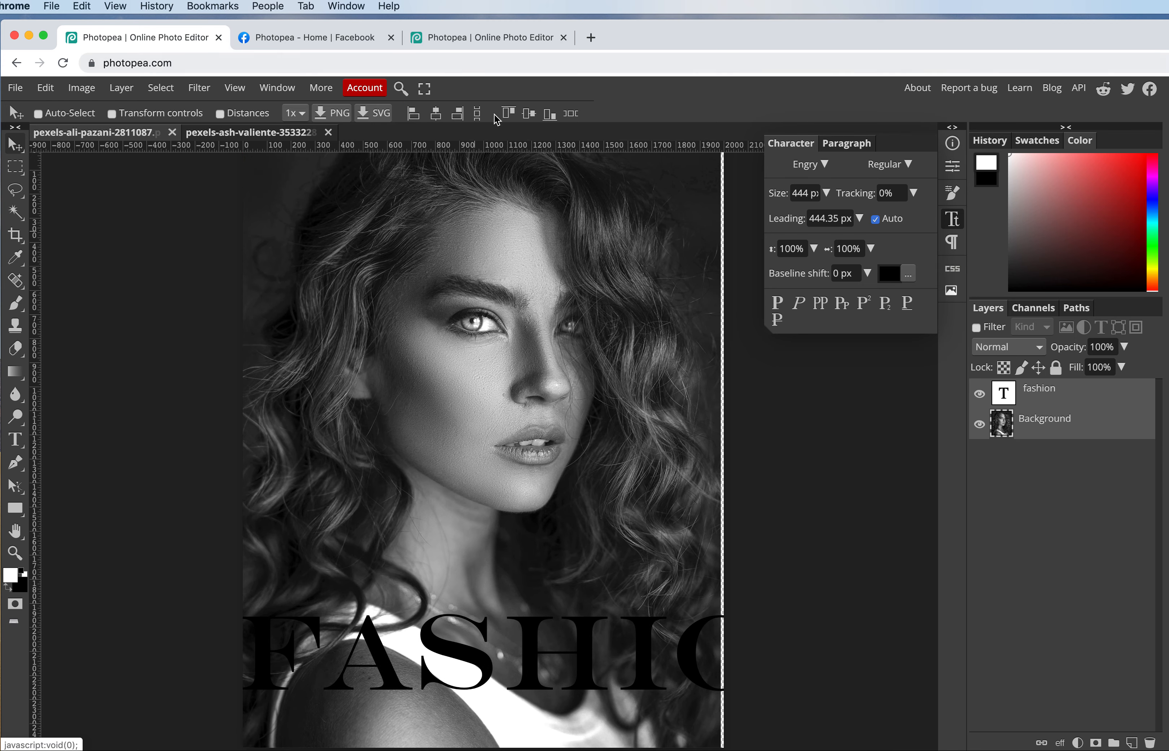
Examine the Properties, Brush, Character, Paragraph, CSS, Gallery, Swatches and History panels, and expand the collapsed side panels.
{"action": "left_click", "coordinate": [953, 166]}
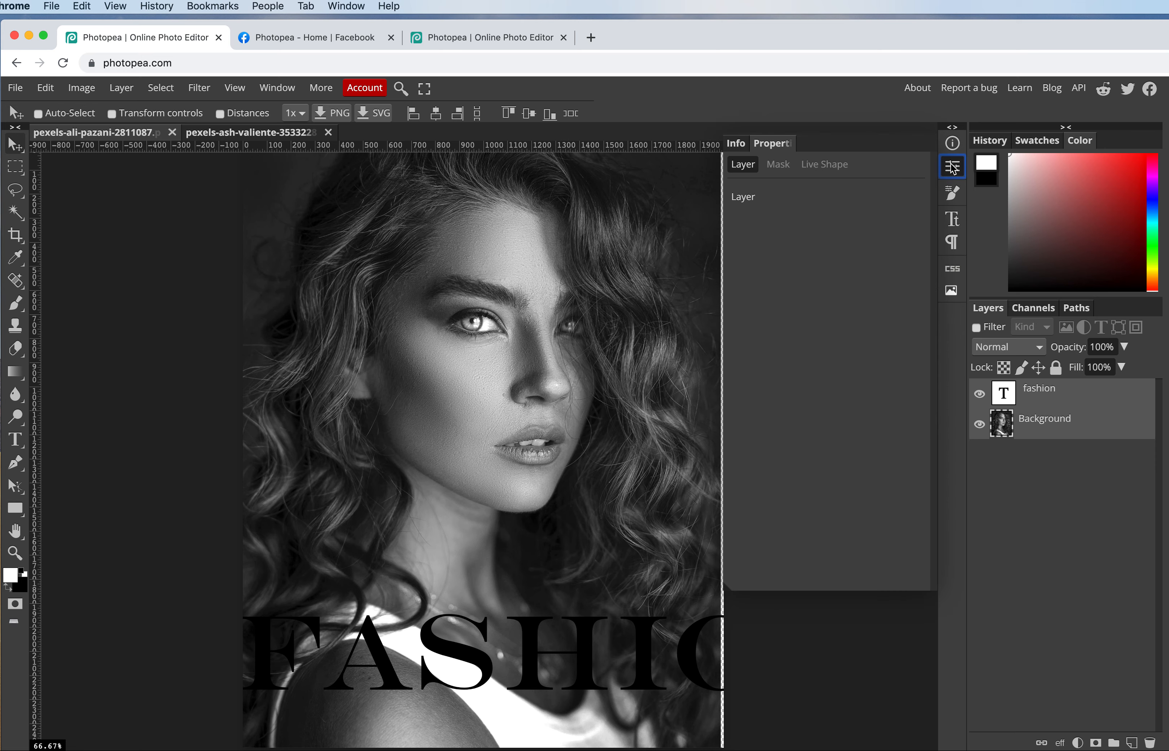
{"action": "left_click", "coordinate": [953, 194]}
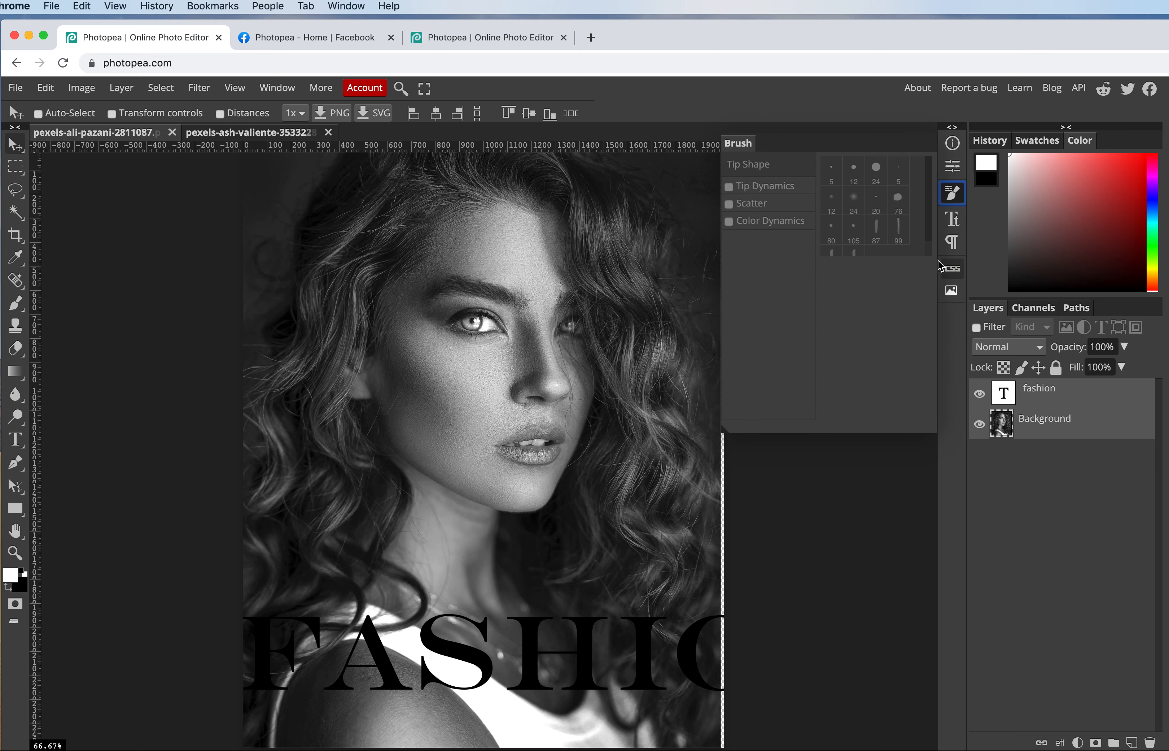
{"action": "left_click", "coordinate": [953, 219]}
{"action": "left_click", "coordinate": [953, 245]}
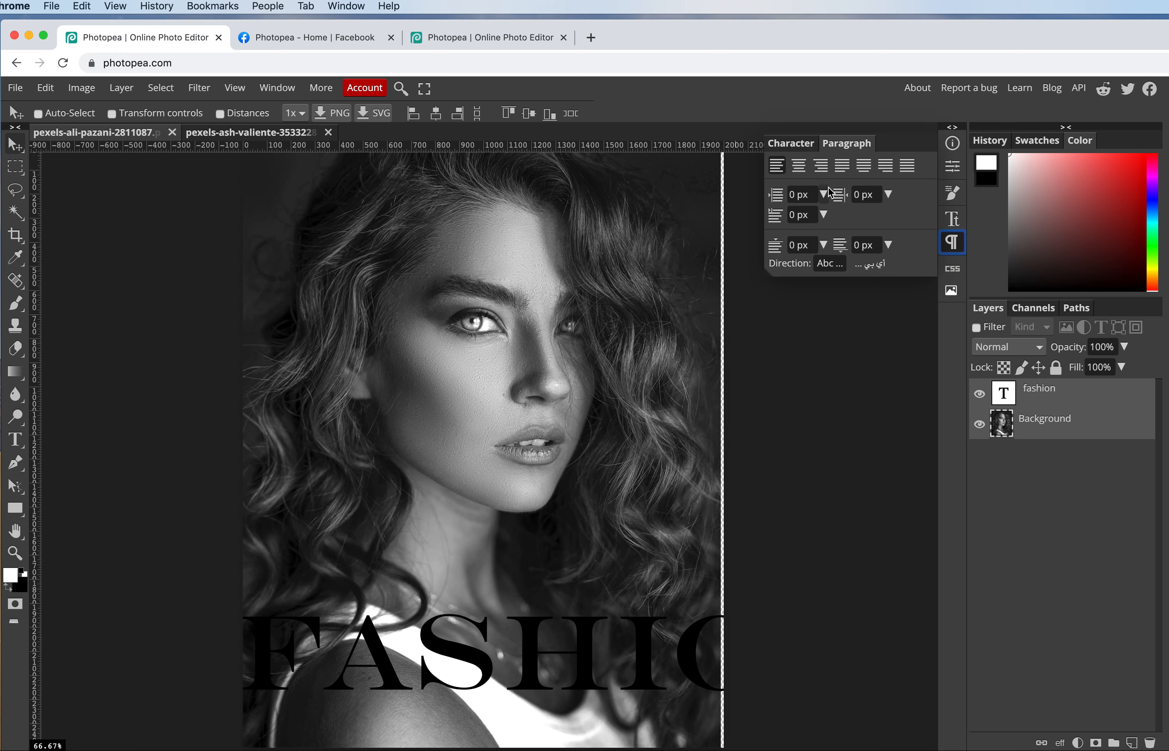
{"action": "left_click", "coordinate": [953, 269]}
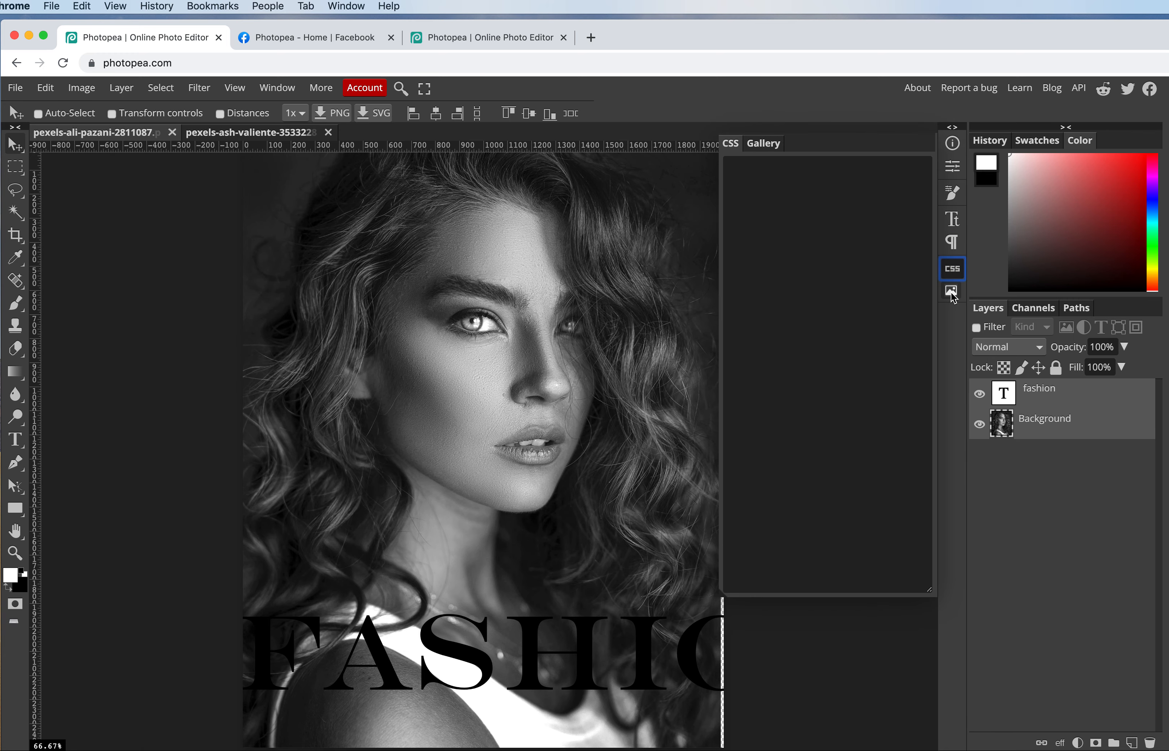
{"action": "left_click", "coordinate": [952, 292]}
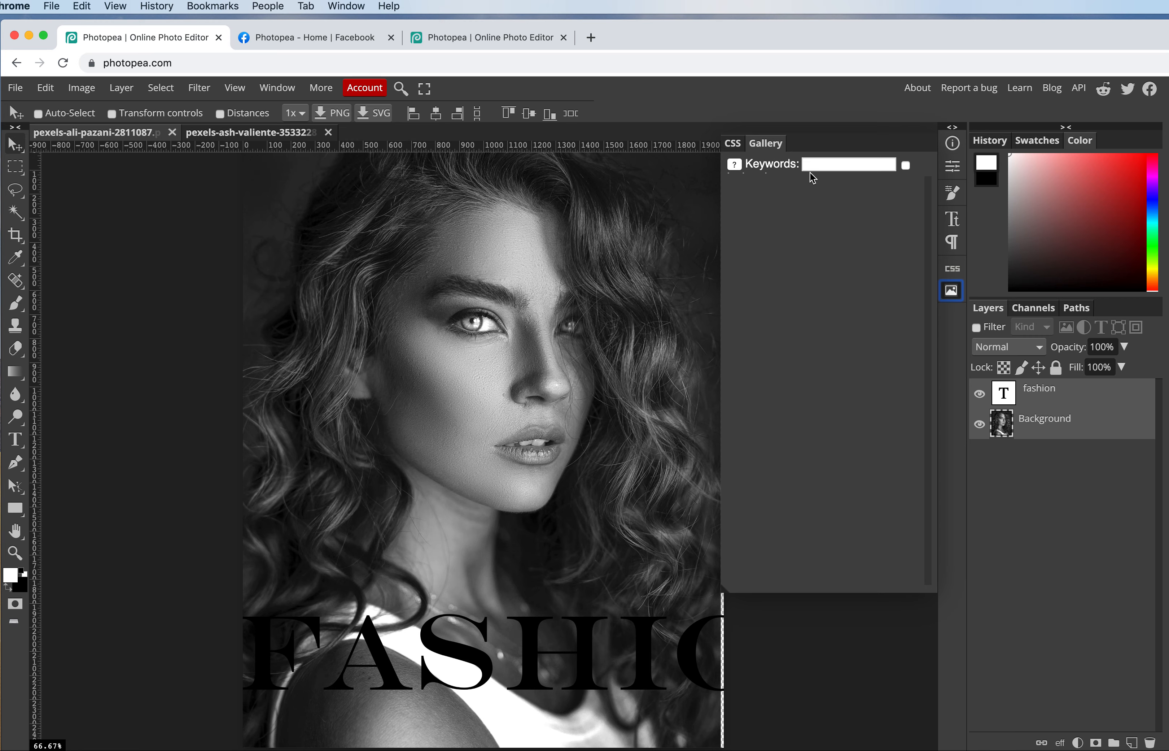
{"action": "left_click", "coordinate": [1027, 145]}
{"action": "left_click", "coordinate": [992, 143]}
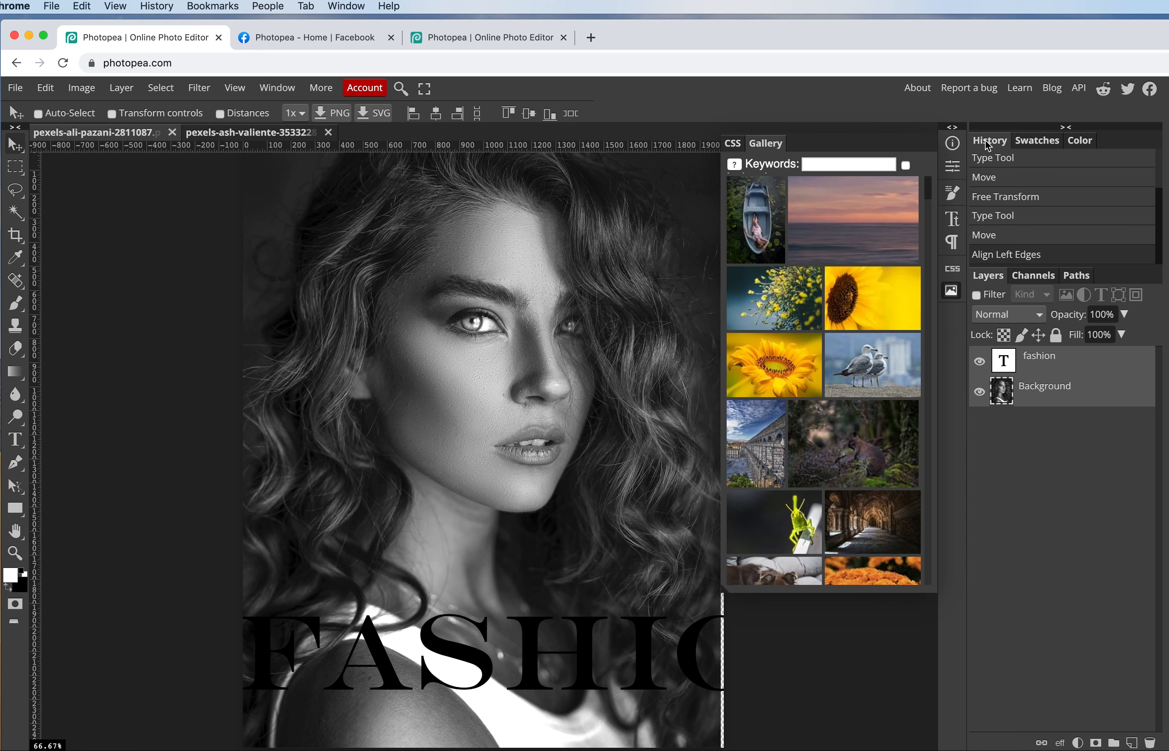
{"action": "left_click", "coordinate": [952, 128]}
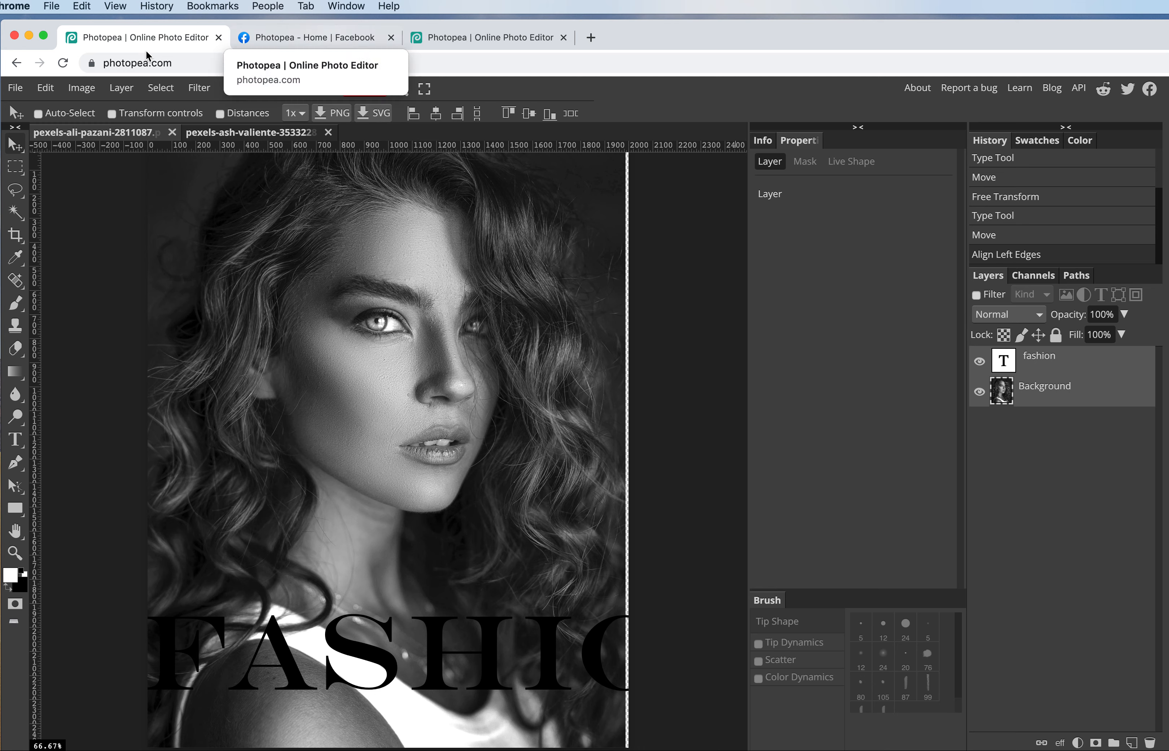
Save the black-and-white portrait as a PSD and export it as a JPG at 98% quality.
{"action": "left_click", "coordinate": [19, 88]}
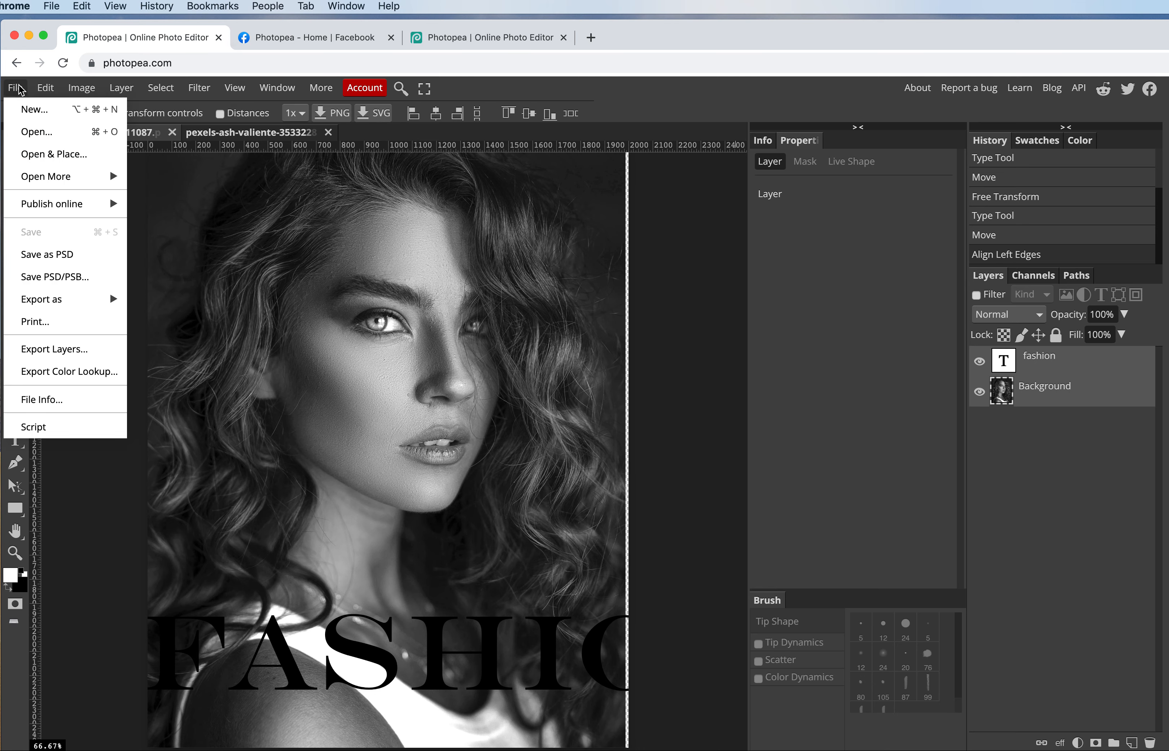
{"action": "left_click", "coordinate": [60, 255]}
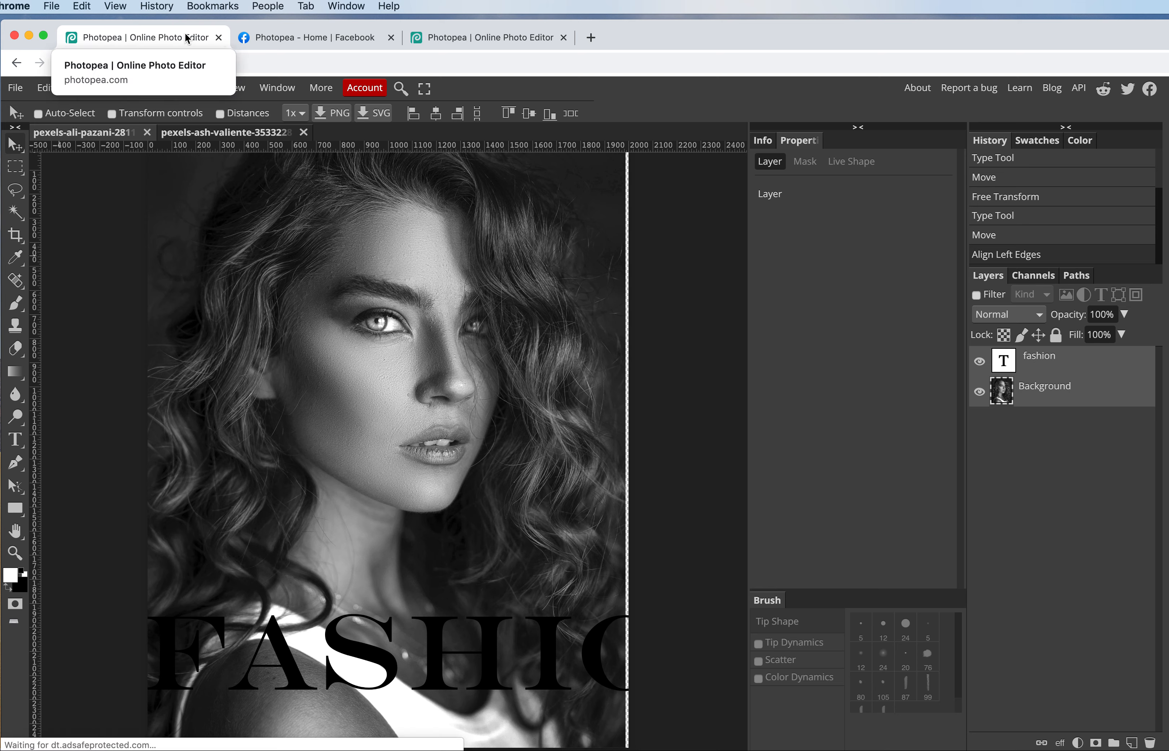
{"action": "left_click", "coordinate": [24, 90]}
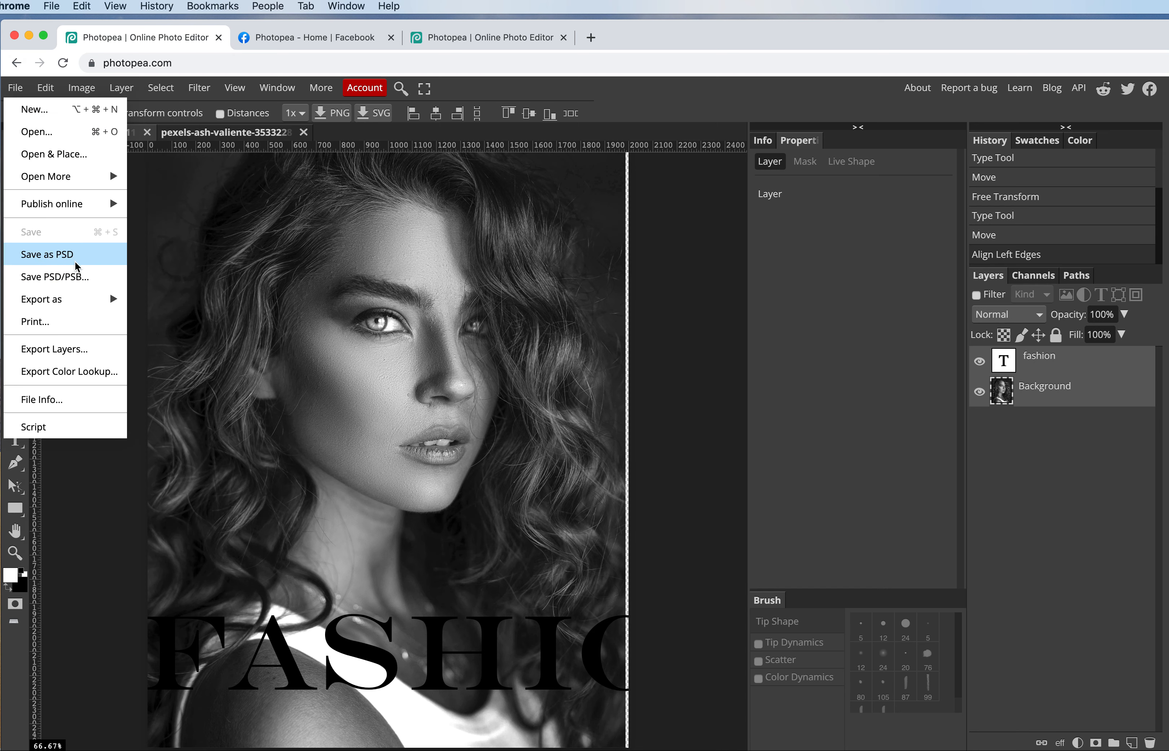
{"action": "mouse_move", "coordinate": [79, 299]}
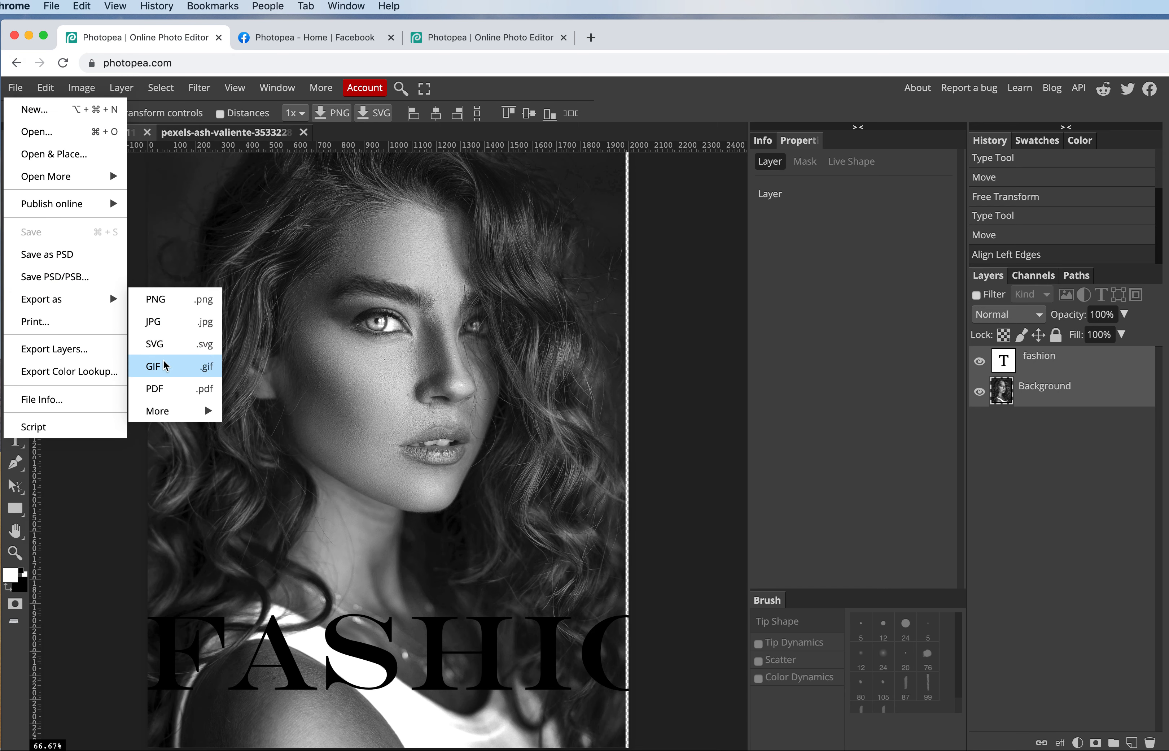
{"action": "left_click", "coordinate": [165, 322]}
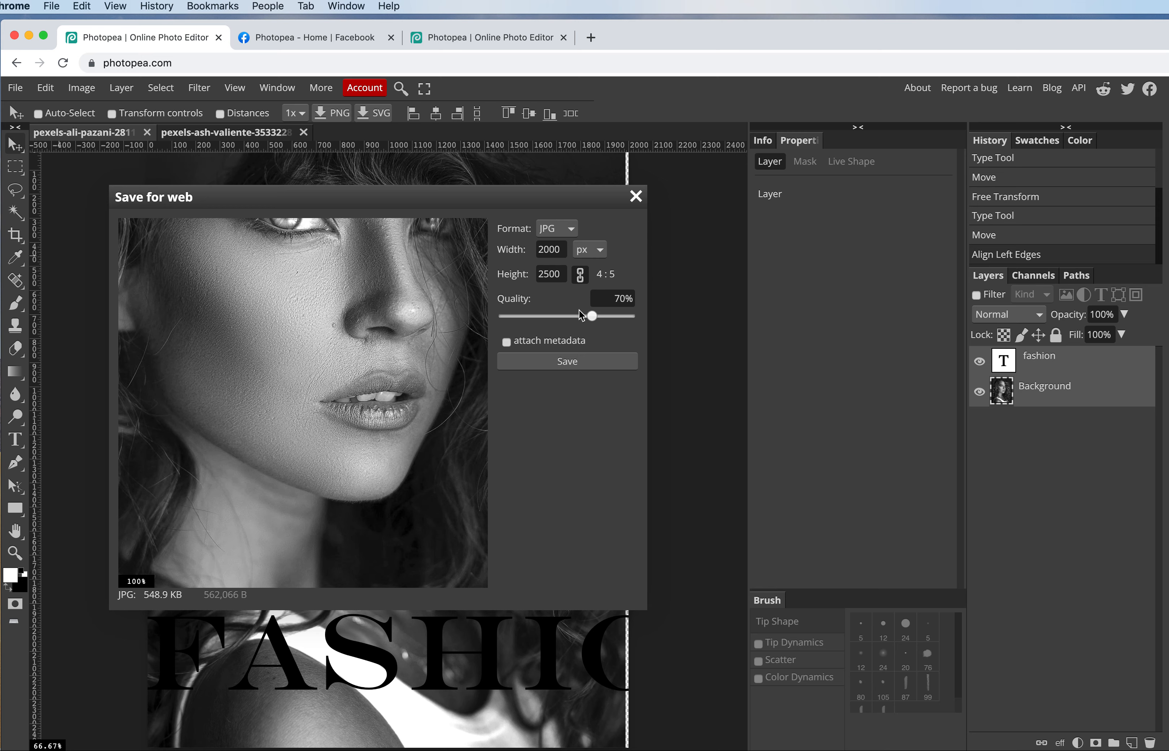
{"action": "left_click", "coordinate": [557, 234]}
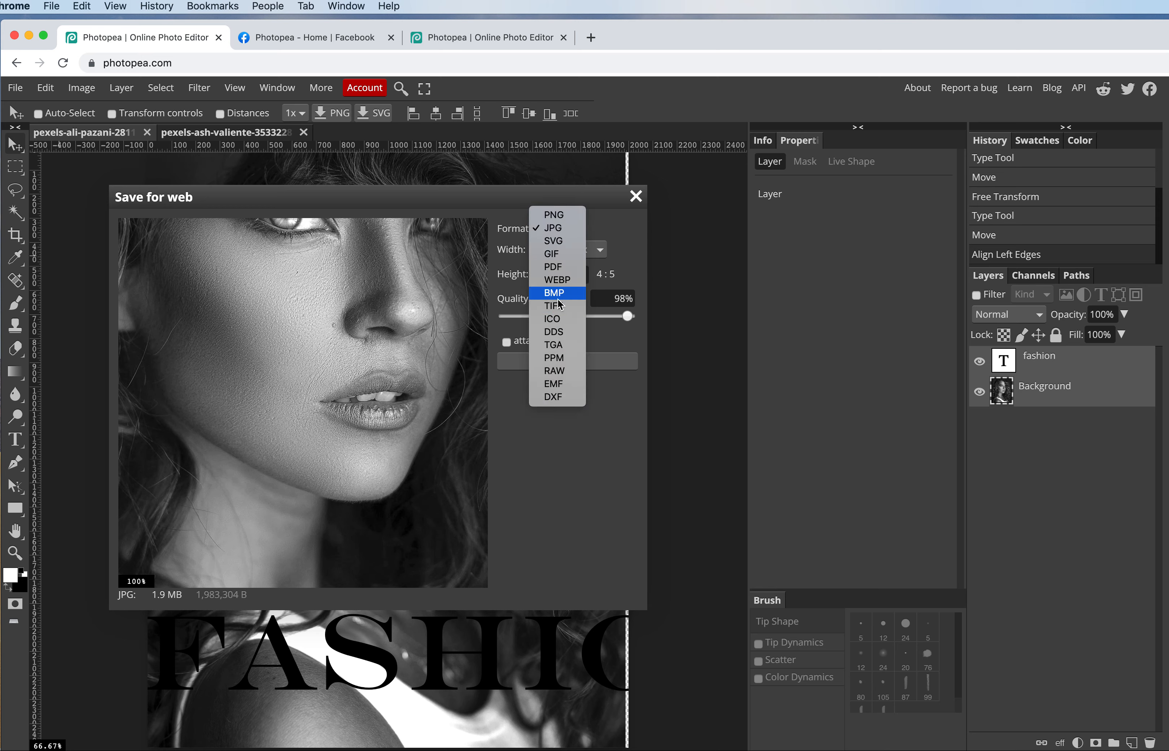
{"action": "left_click", "coordinate": [555, 228]}
{"action": "left_click", "coordinate": [590, 362]}
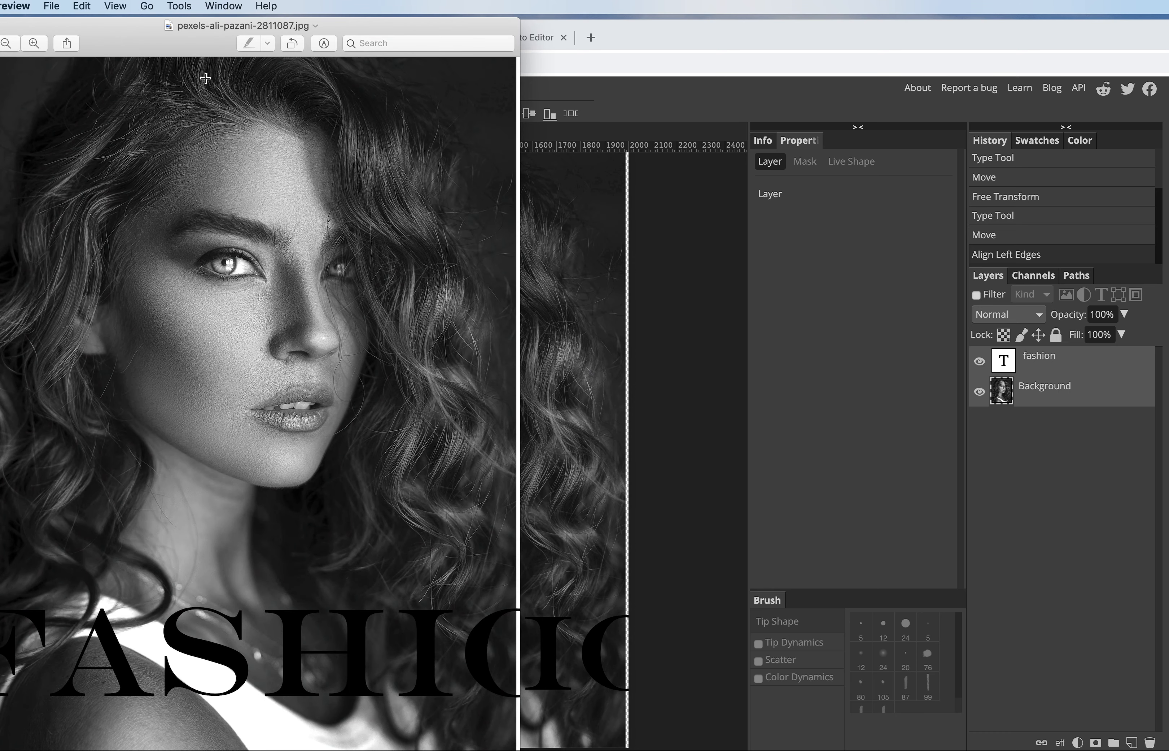
Place the Preview window showing the exported JPG beside the original portrait in Photopea for comparison.
{"action": "left_click_drag", "start_coordinate": [262, 34], "coordinate": [875, 65]}
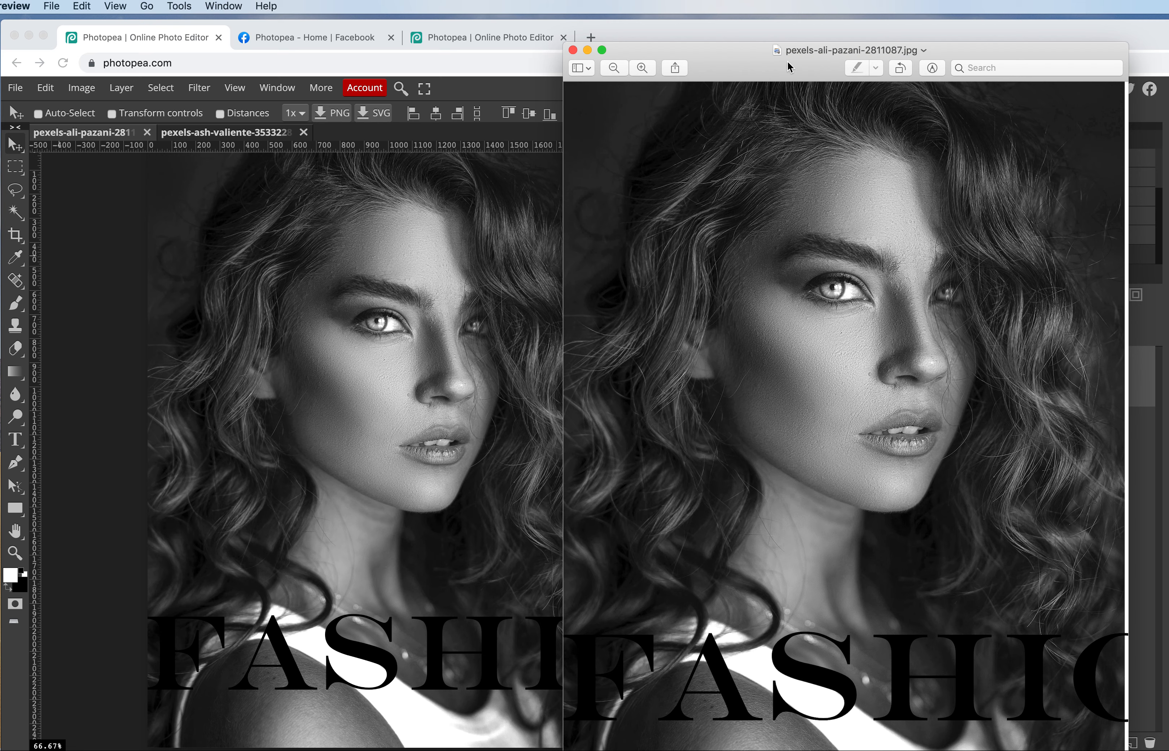
{"action": "key", "text": "super+Tab"}
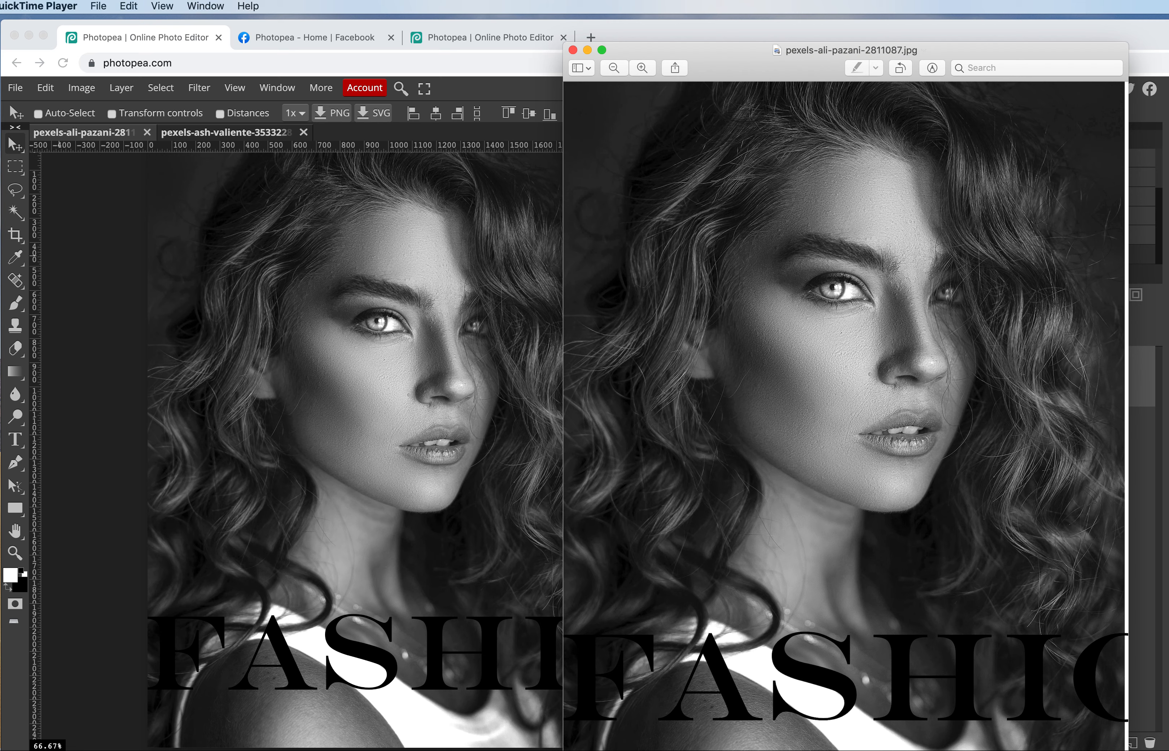